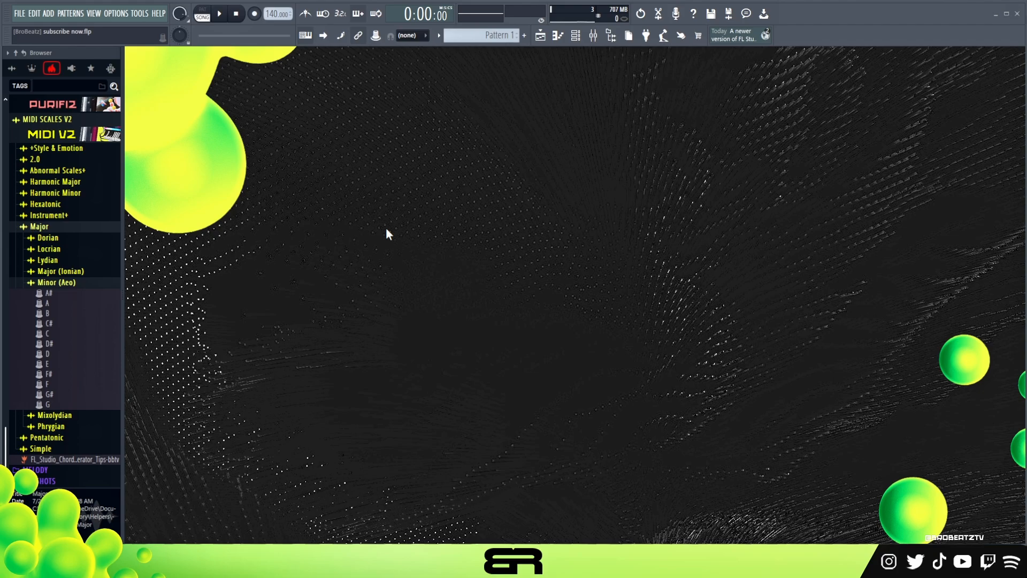
- Open the first PoiZone synth from the channel rack and check its ARP Heavy ToTc preset in the presets library
click(575, 35)
click(294, 172)
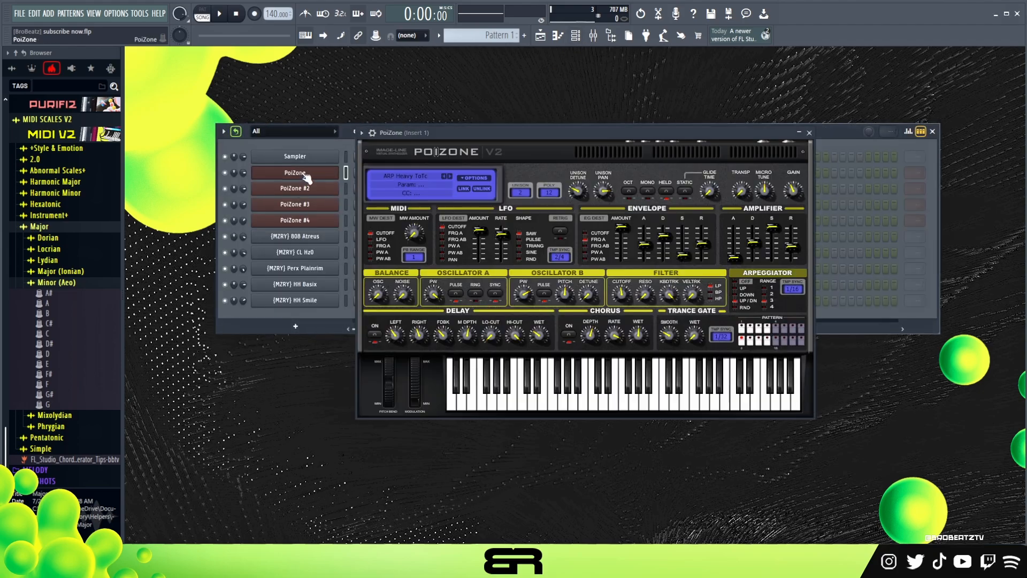
drag(644, 137, 640, 137)
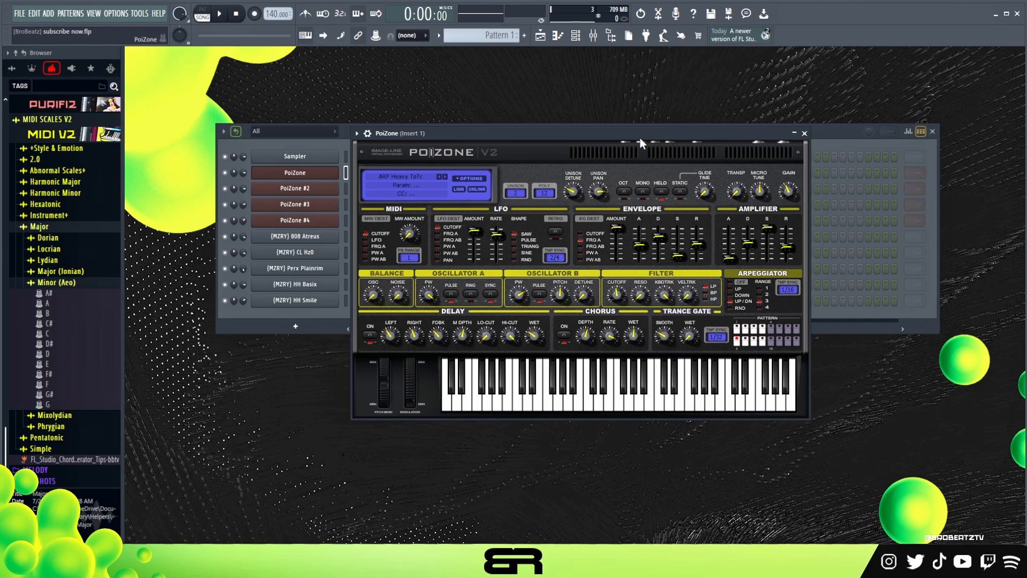
mouse_move(673, 136)
mouse_down()
mouse_move(685, 135)
mouse_move(679, 147)
mouse_move(652, 134)
mouse_move(663, 138)
mouse_up()
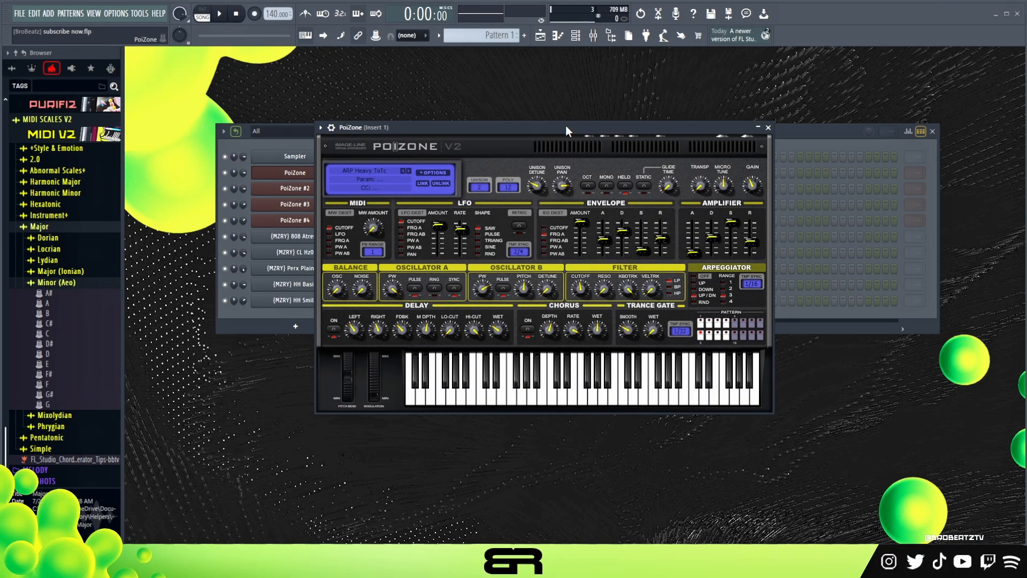
mouse_move(521, 125)
mouse_down()
mouse_move(513, 108)
mouse_move(514, 119)
mouse_up()
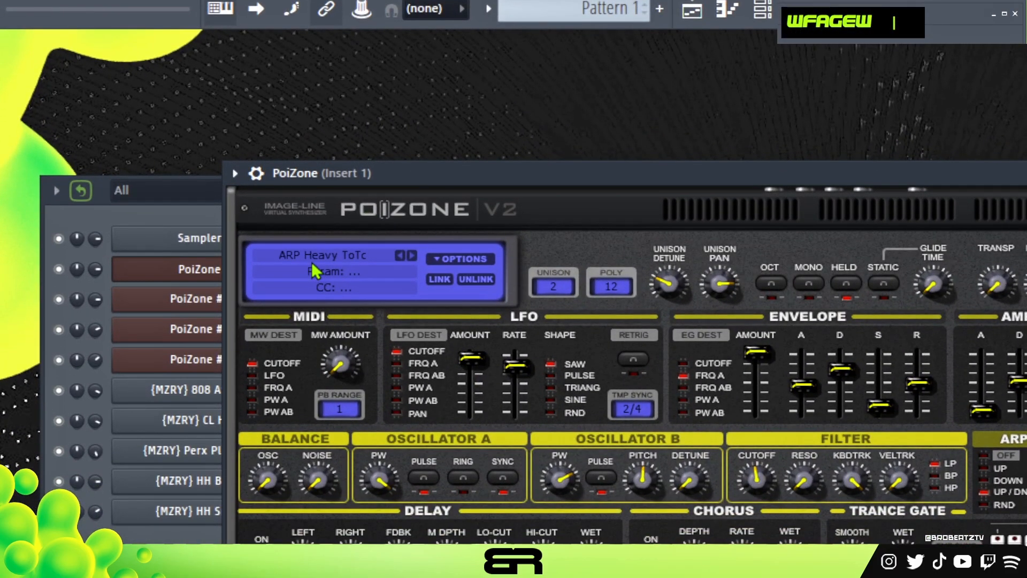
click(308, 261)
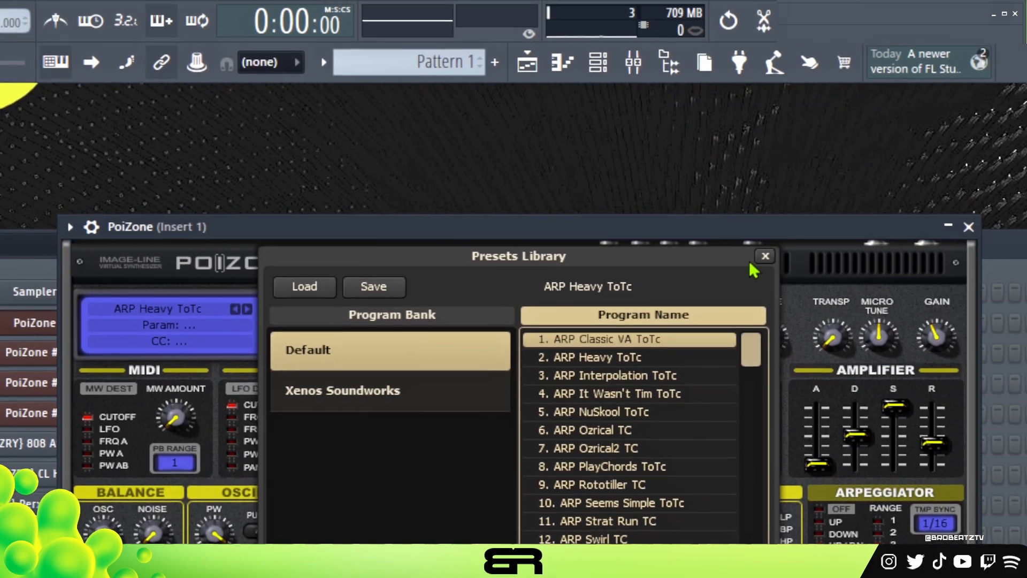
click(883, 237)
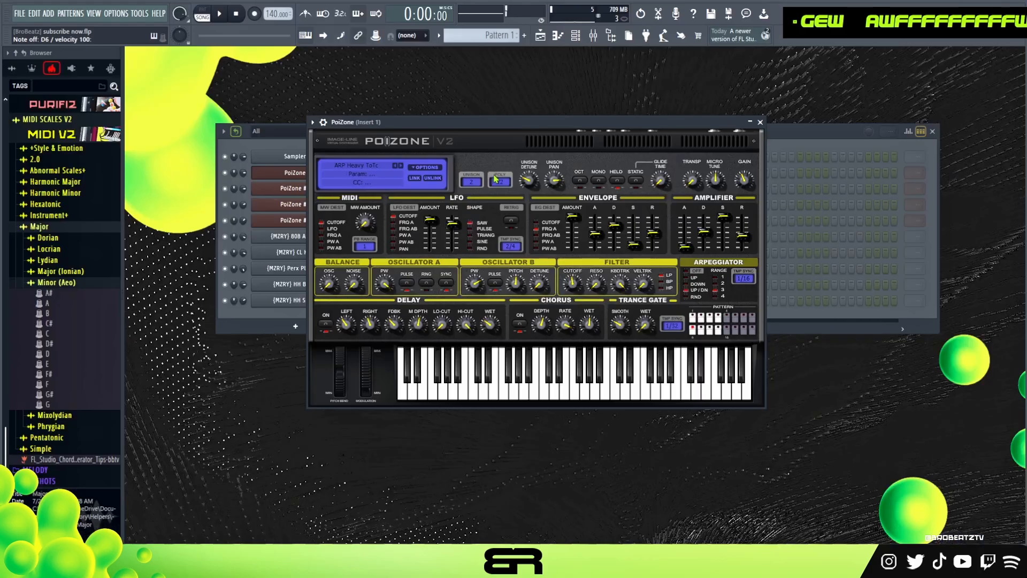
click(760, 122)
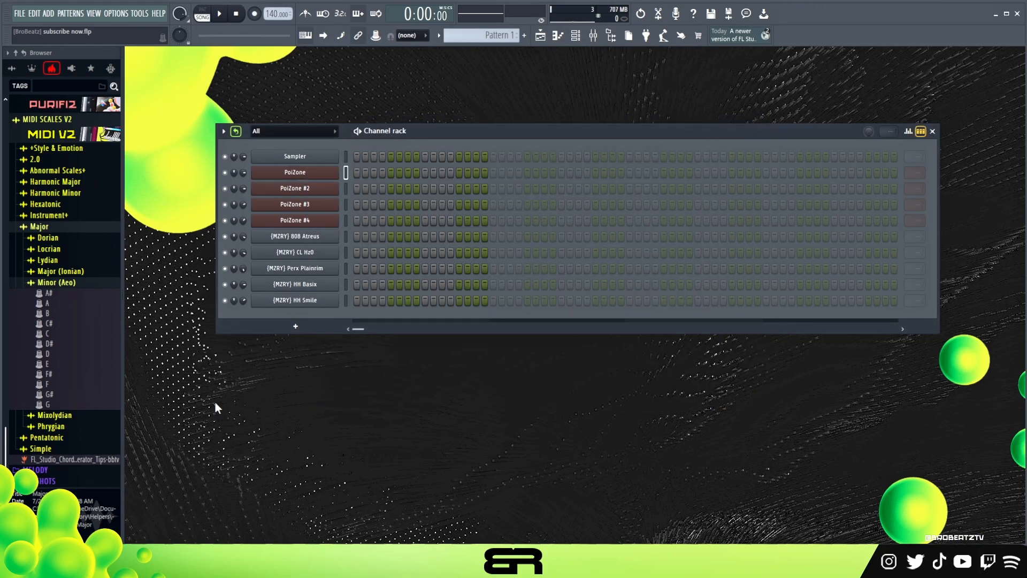
- Import the C MIDI scale from the Minor (Aeo) folder onto the Sampler channel
drag(52, 340, 293, 153)
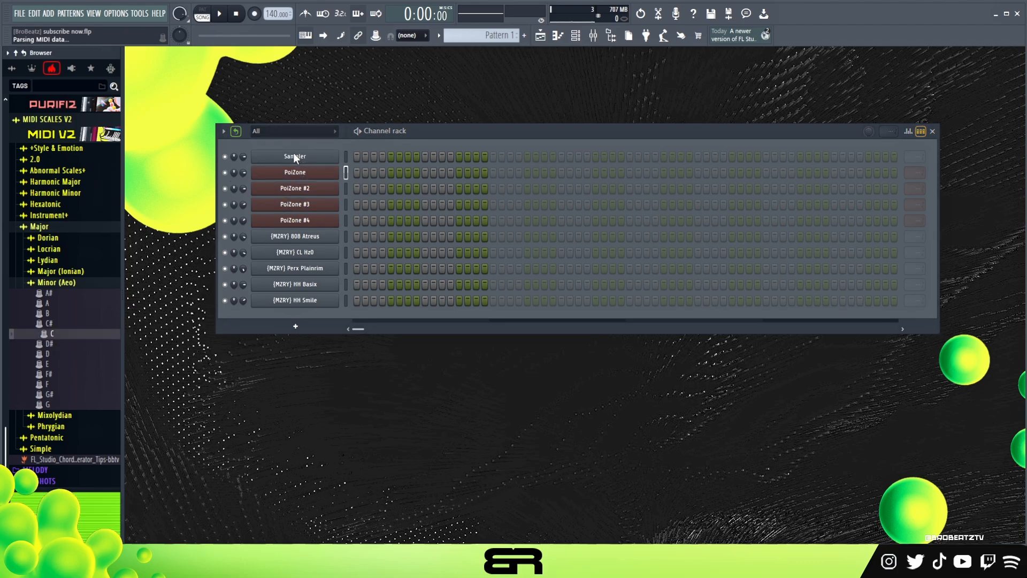
click(600, 332)
- Open the first PoiZone channel's piano roll and place C5, D5 and G5 notes at the start of bar 1
right_click(309, 177)
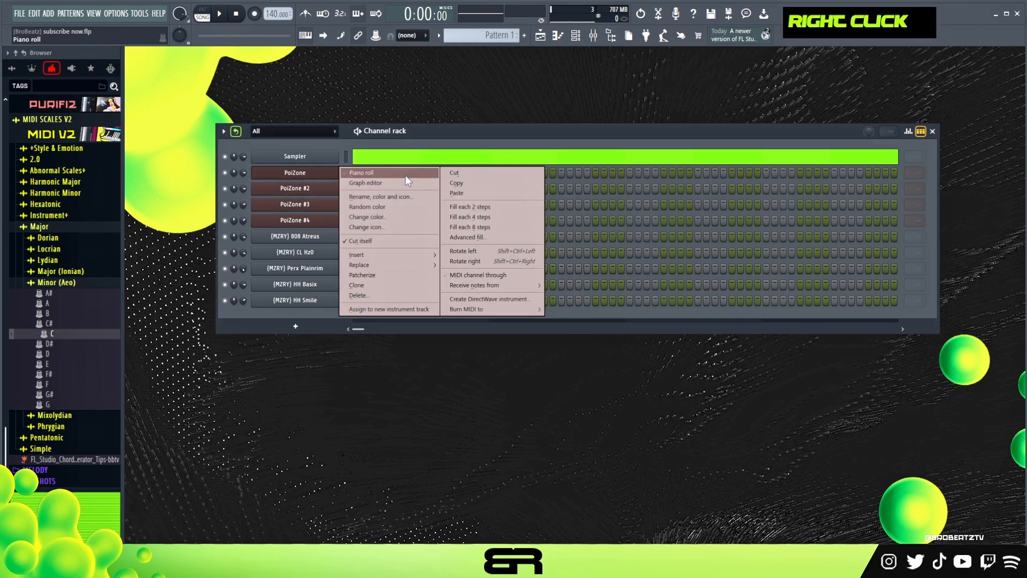
click(405, 175)
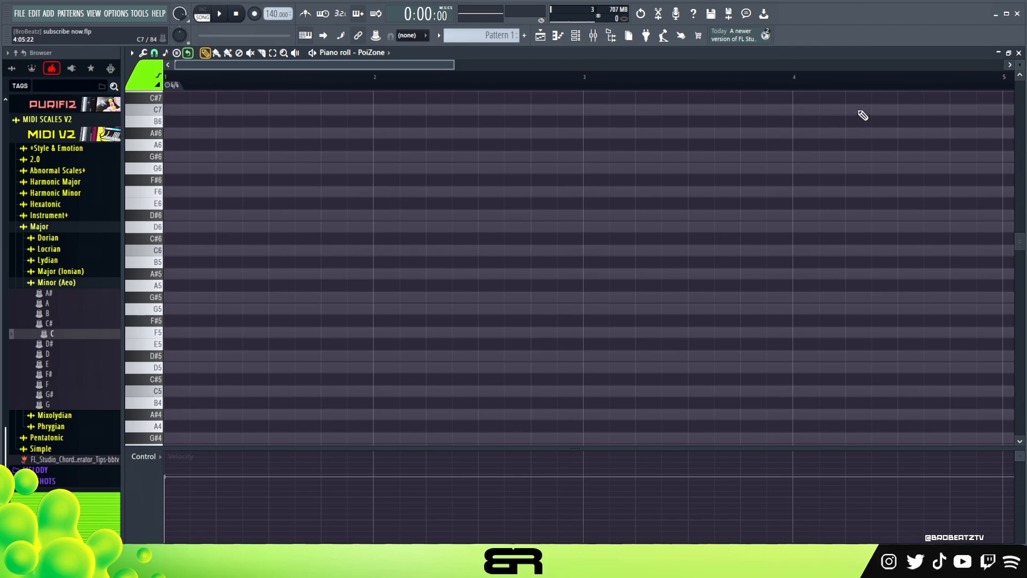
drag(693, 450, 693, 487)
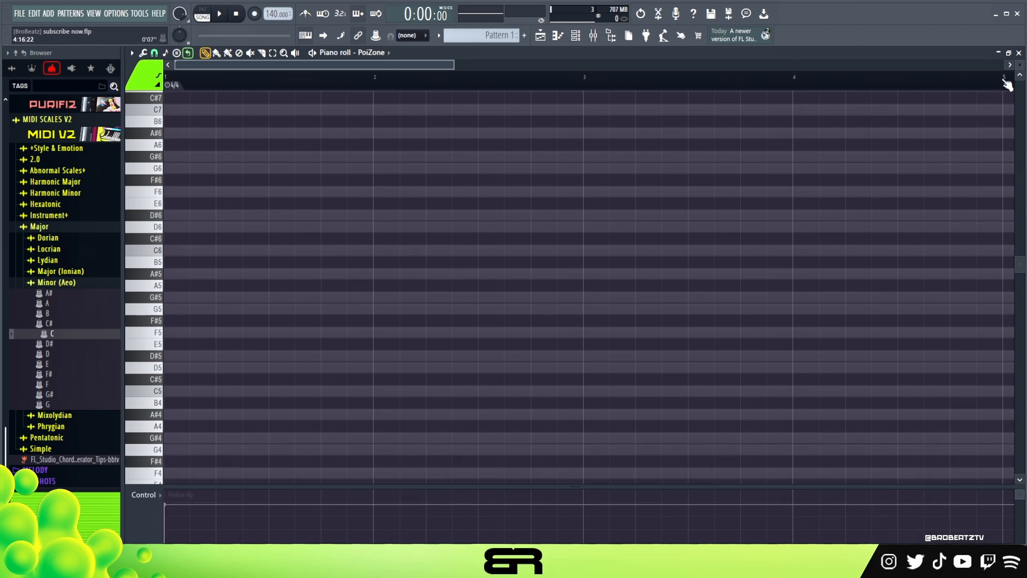
scroll(610, 230, up, 2)
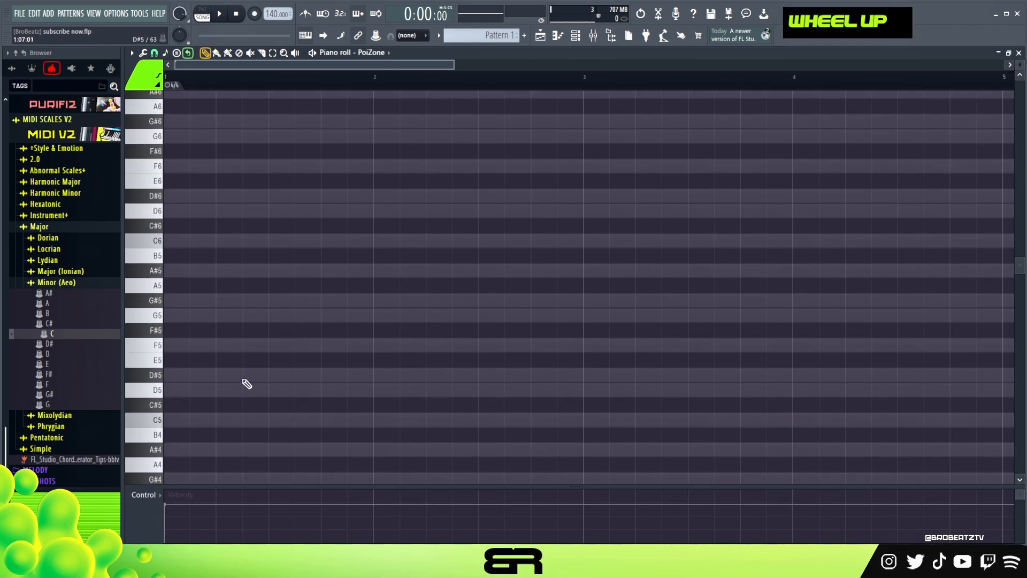
click(176, 420)
click(189, 390)
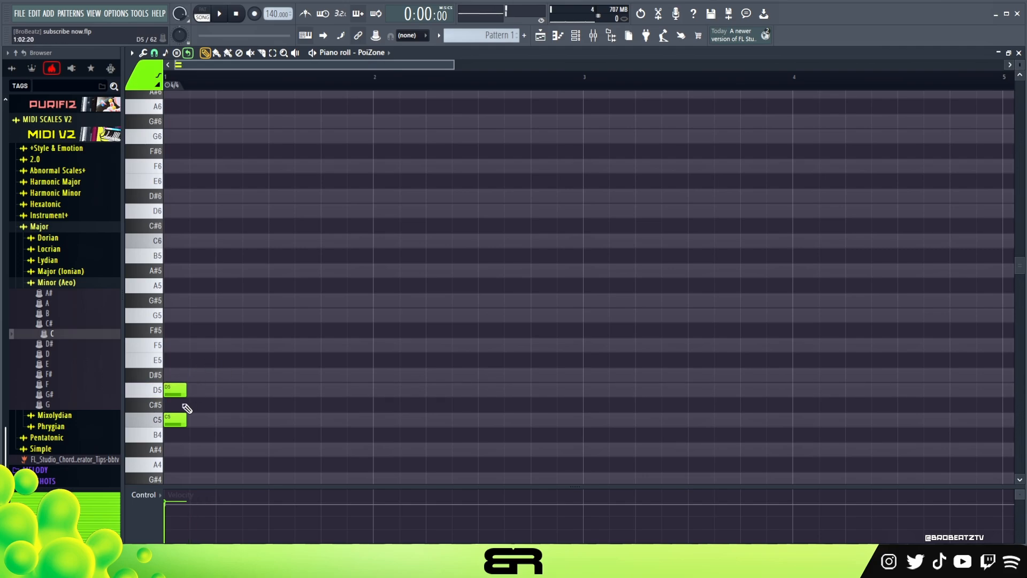
click(172, 315)
mouse_move(166, 315)
mouse_down()
mouse_move(171, 303)
mouse_move(175, 317)
mouse_up()
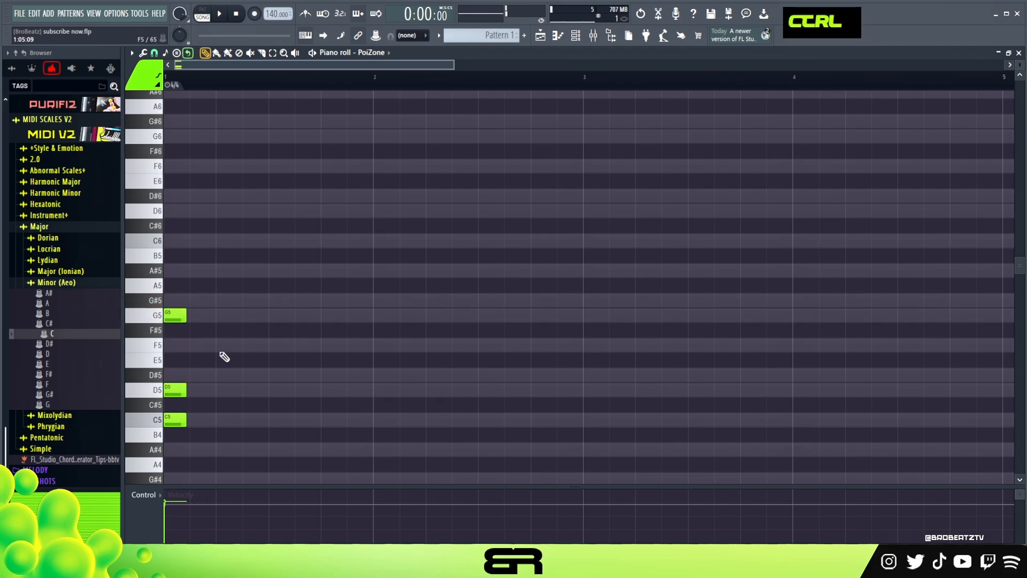
- Raise the three chord notes by one octave and lengthen them to about one full bar
alt+right_click(170, 354)
alt+right_click(179, 348)
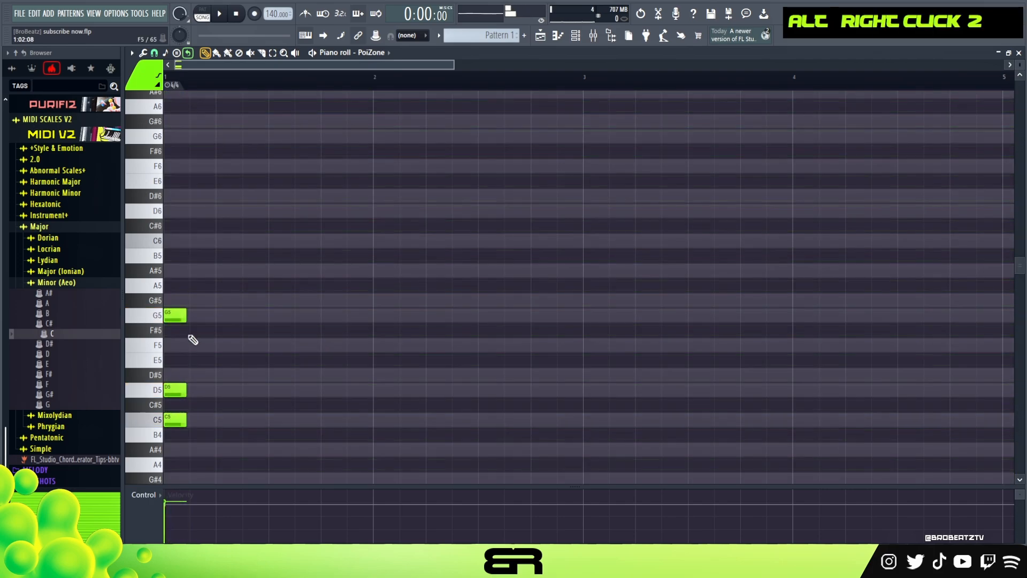
drag(205, 297, 138, 463)
key(ctrl+Up)
scroll(197, 280, up, 1)
drag(187, 276, 368, 276)
- Raise only the D note by another octave to D7
right_click(373, 291)
ctrl+click(362, 279)
key(ctrl+Up)
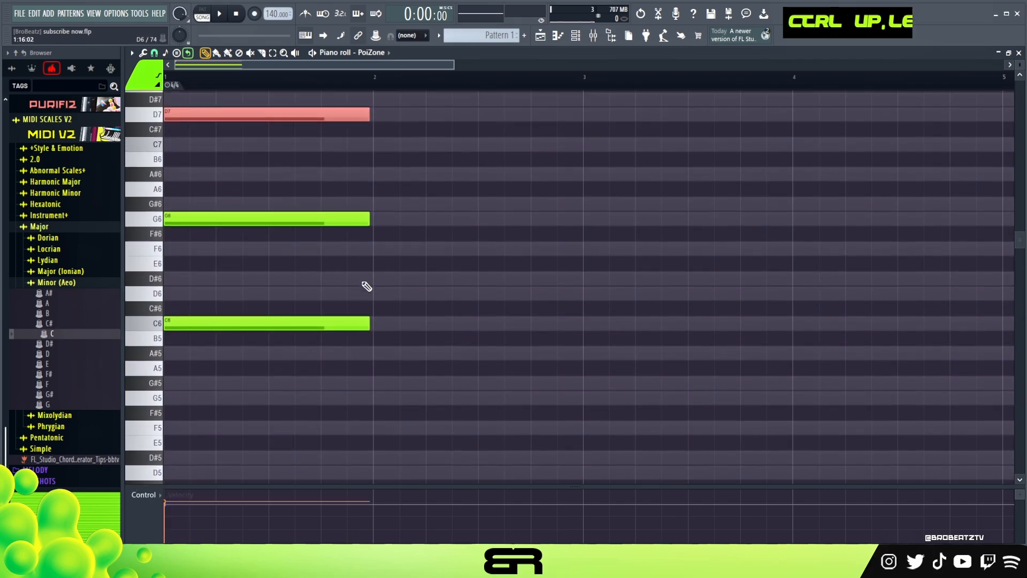
scroll(367, 286, up, 1)
- Play back the C6, G6 and D7 chord in pattern mode to audition it
key(space)
double_click(188, 70)
key(space)
key(space)
key(space)
key(space)
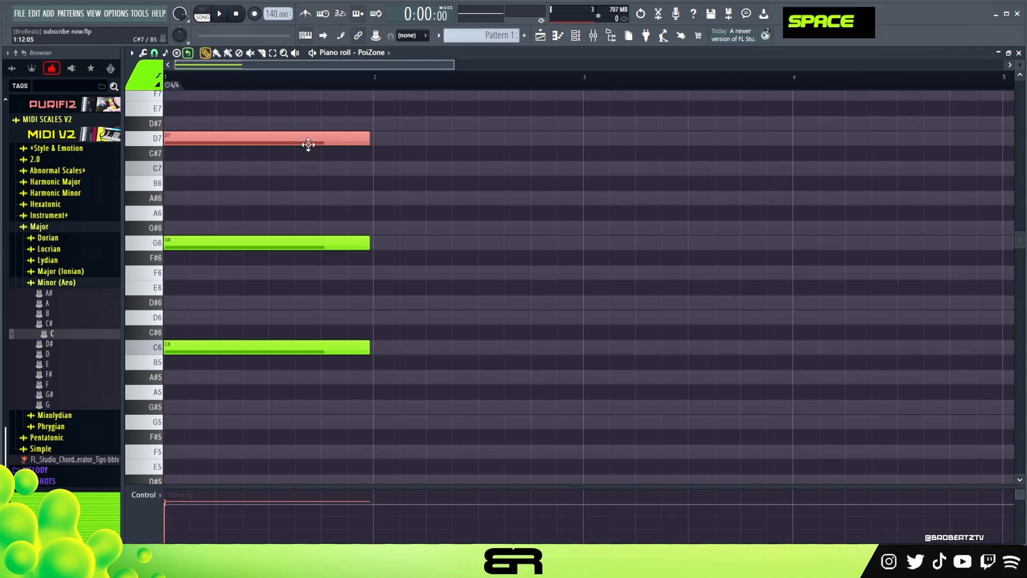
right_click(442, 235)
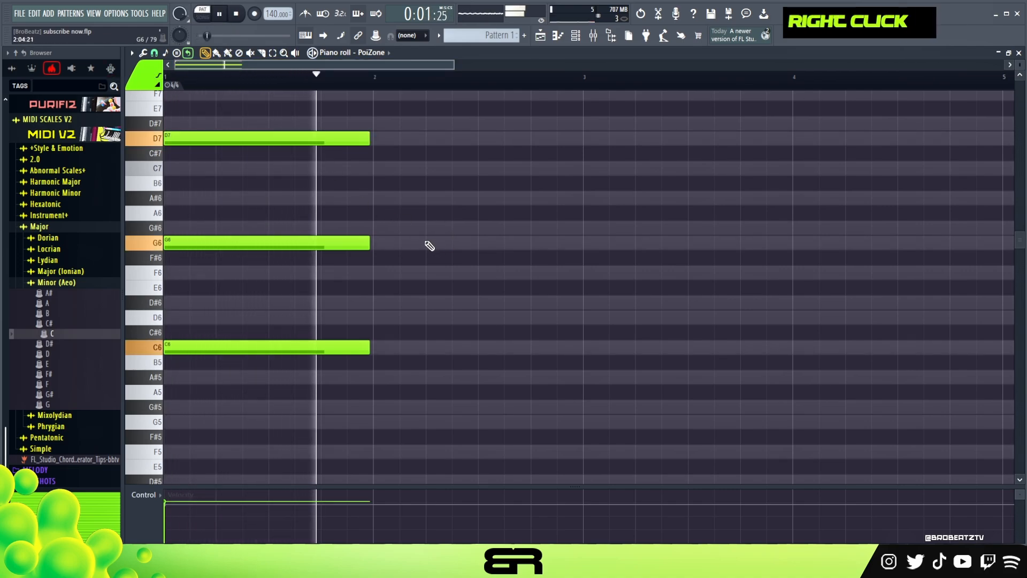
key(space)
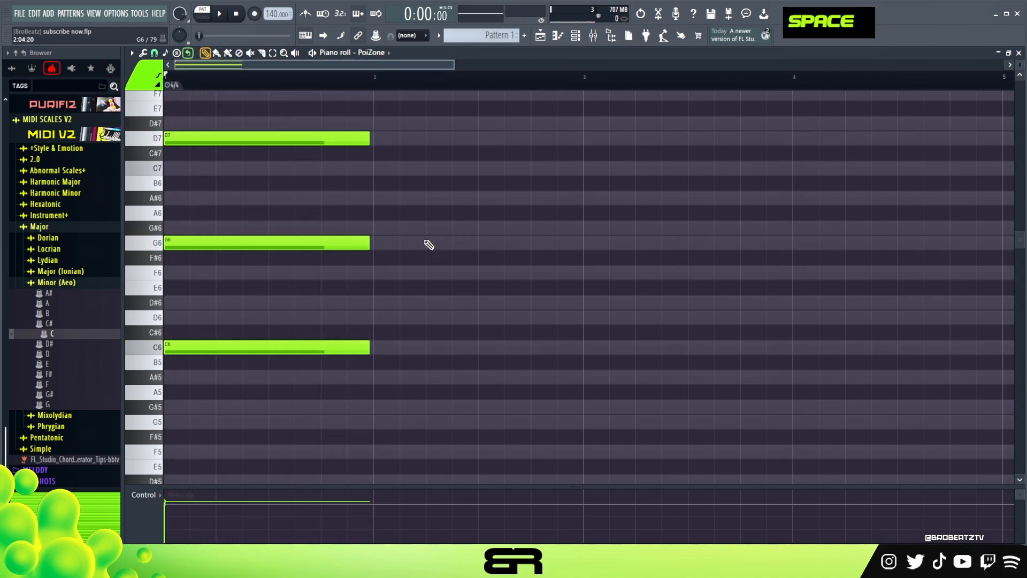
- Trim the D7 note to start at step 7 of bar 1, and quick-quantize all the notes
right_click(453, 240)
ctrl+click(230, 140)
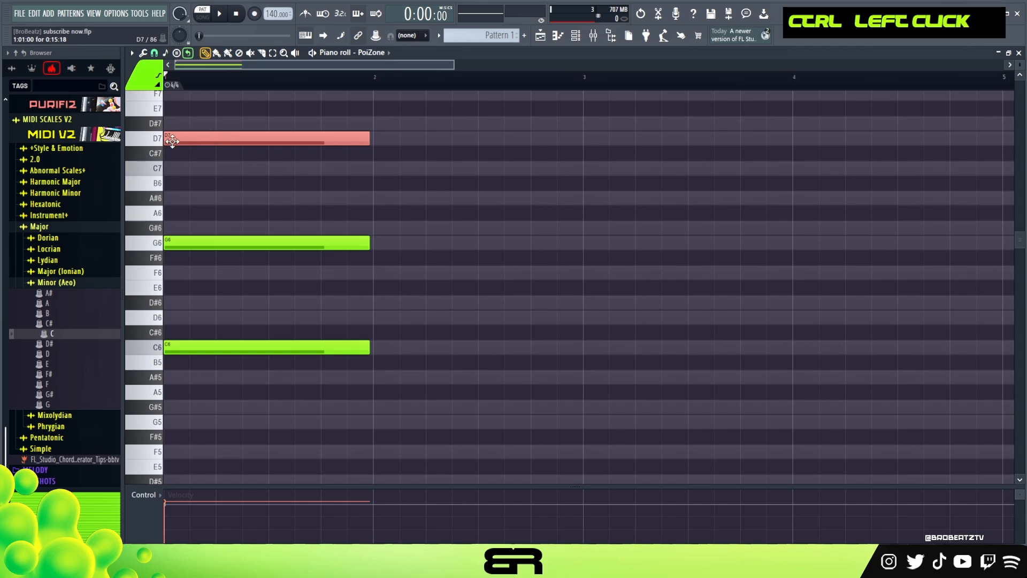
drag(168, 140, 237, 150)
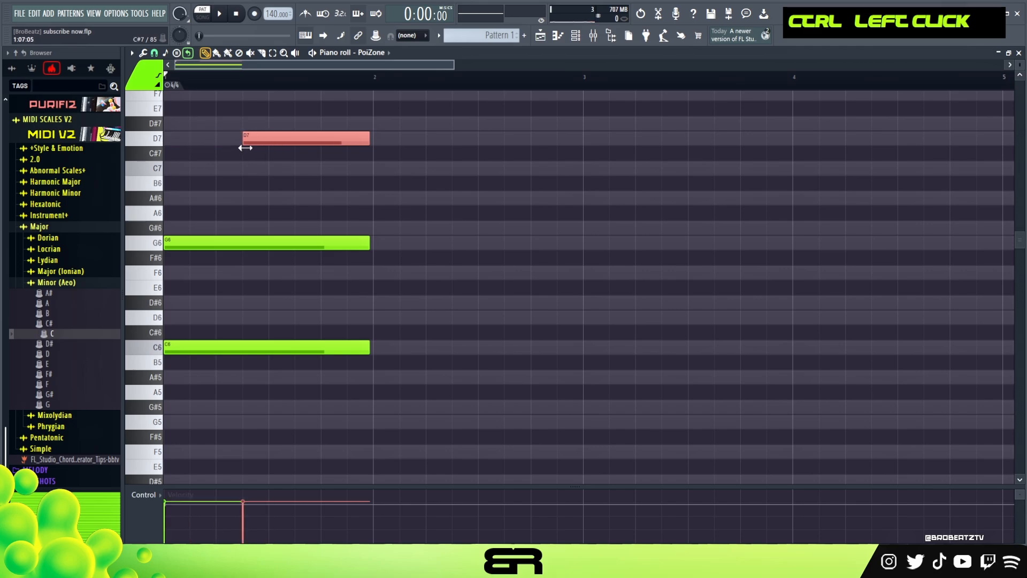
key(ctrl+a)
right_click(330, 177)
key(ctrl+q)
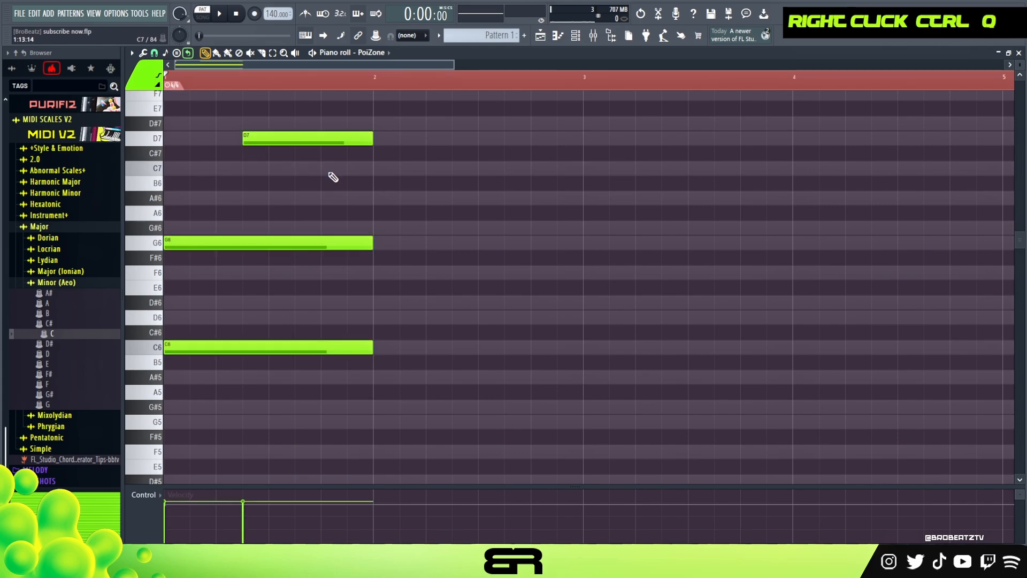
- Try starting the D7 note halfway through bar 1, and restore its start to step 7
double_click(250, 76)
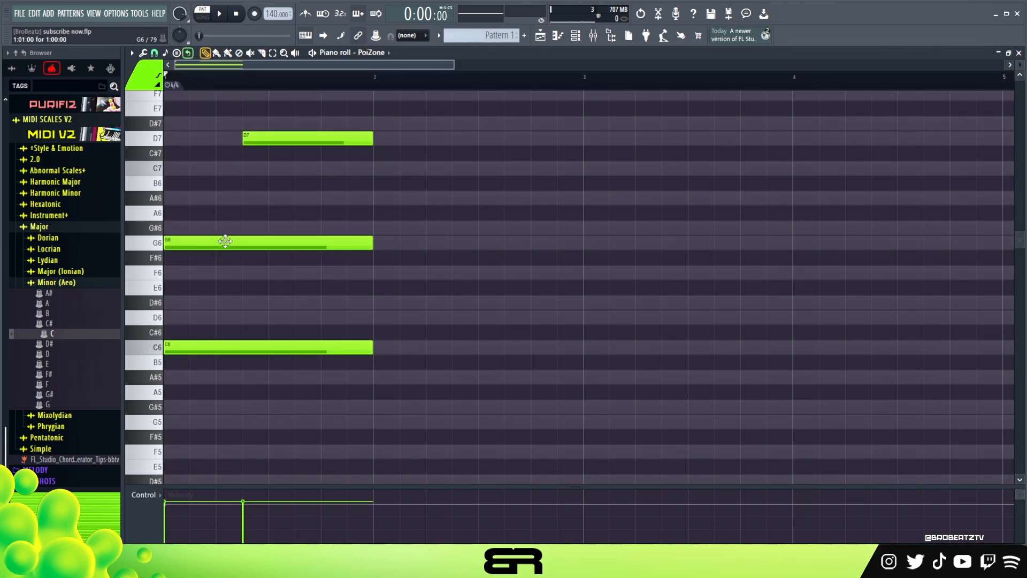
drag(243, 143, 268, 145)
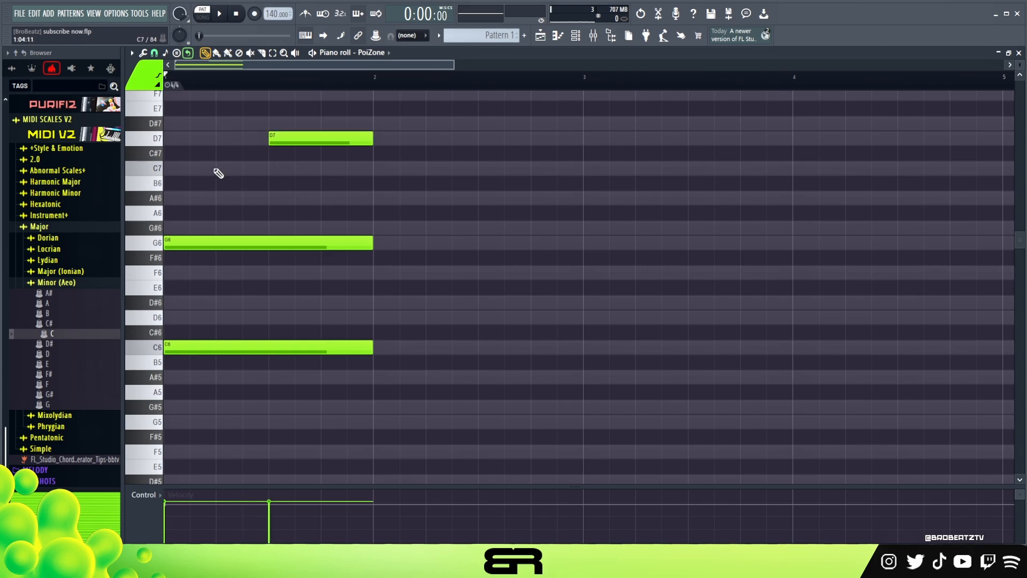
drag(270, 139, 243, 140)
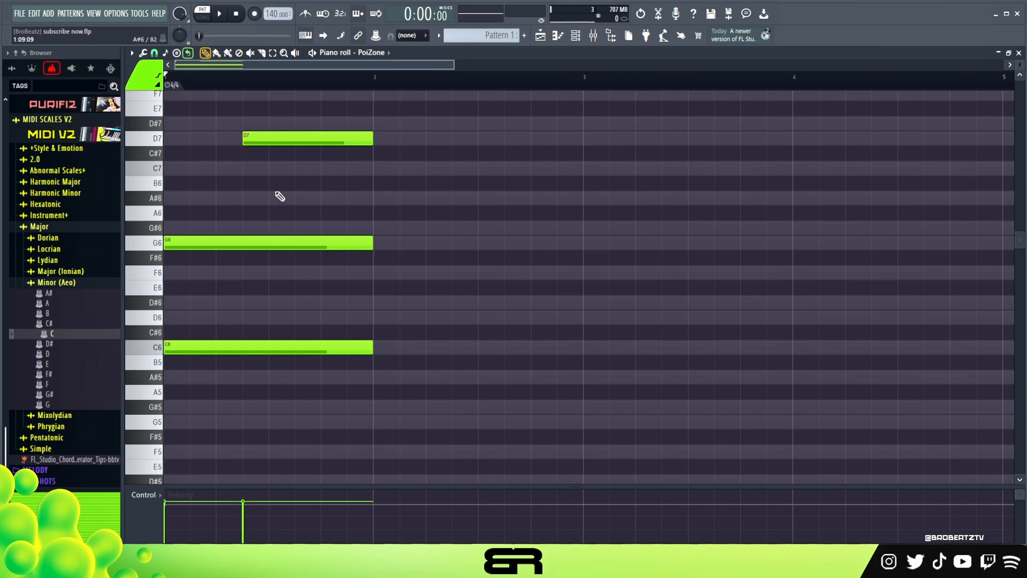
- Duplicate the chord into bar 3, and copy only the C6 and G6 notes into bars 2 and 4
key(ctrl+a)
drag(230, 246, 614, 261)
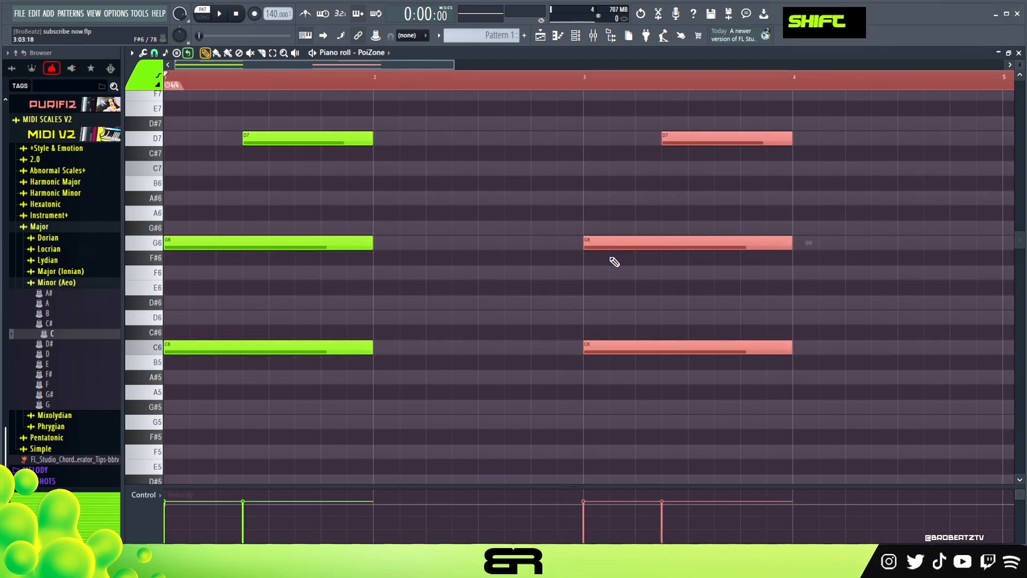
right_click(614, 262)
ctrl+drag(299, 230, 593, 363)
shift+drag(258, 243, 458, 250)
click(427, 169)
- Play back the four-bar PoiZone pattern to hear it, and stop playback
key(space)
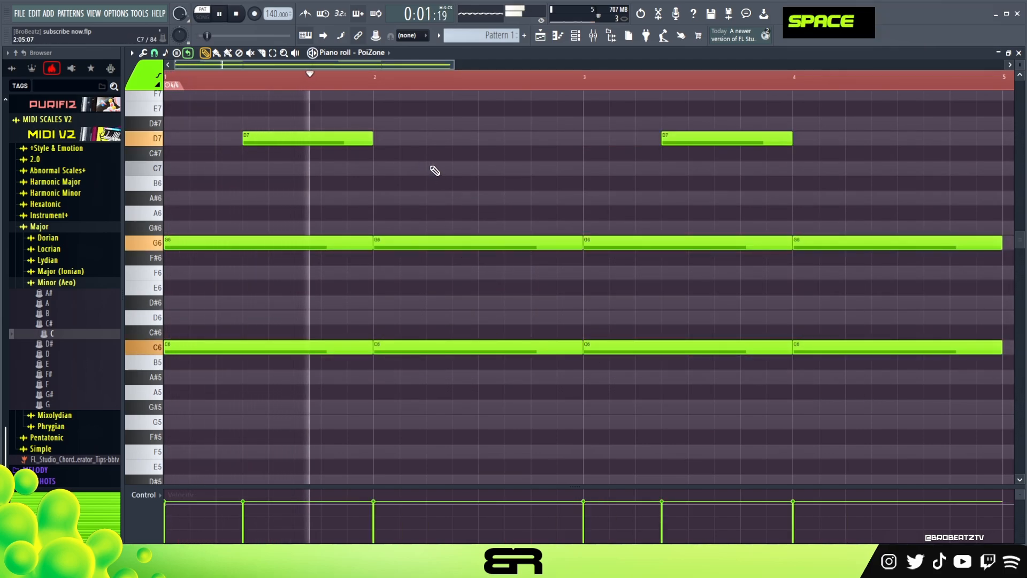
key(ctrl+a)
key(space)
key(space)
right_click(501, 169)
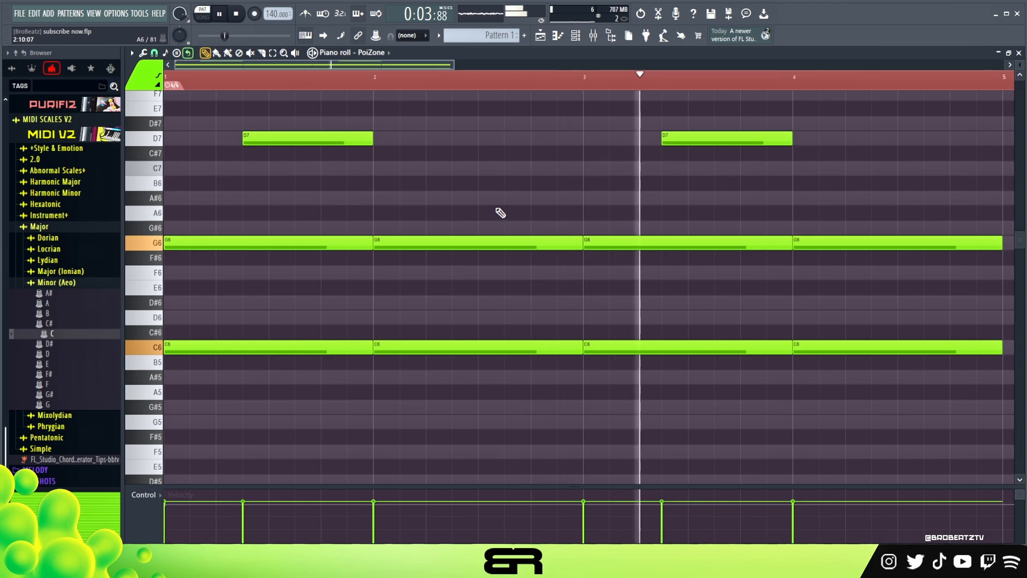
key(space)
double_click(381, 84)
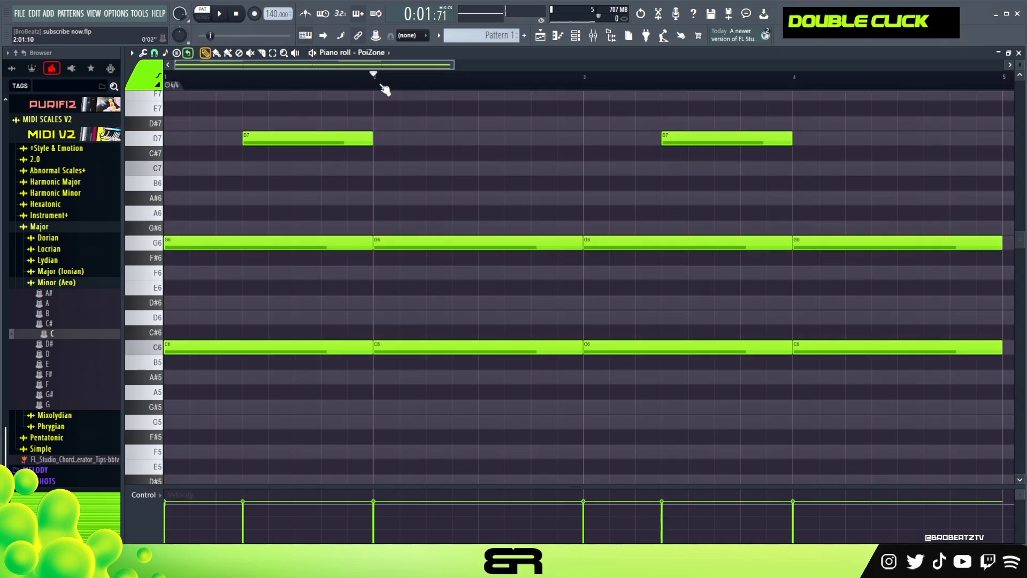
double_click(266, 86)
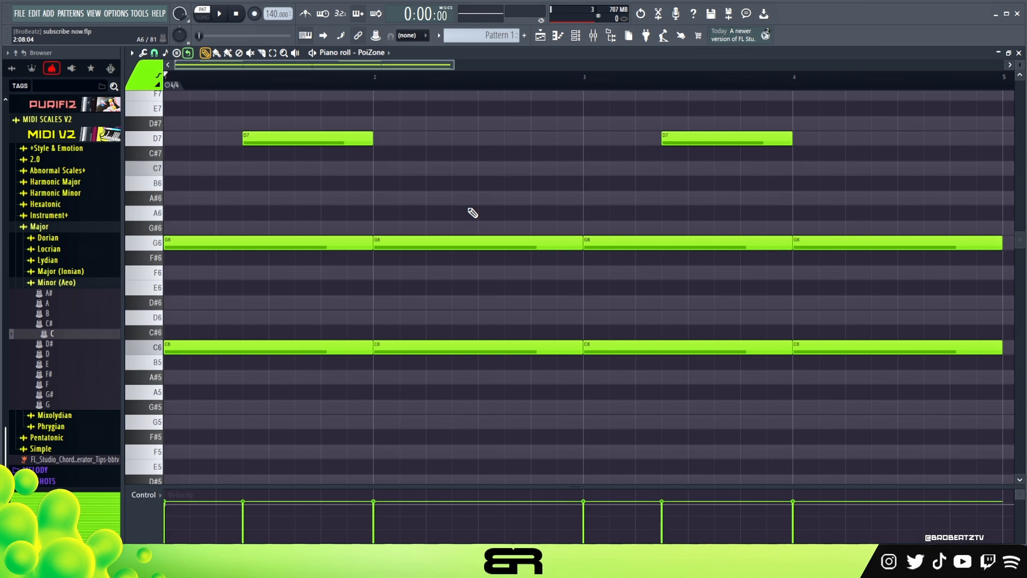
- Open the PoiZone #2 synth and check its ARP Interpolation ToTc preset in the presets library
click(577, 35)
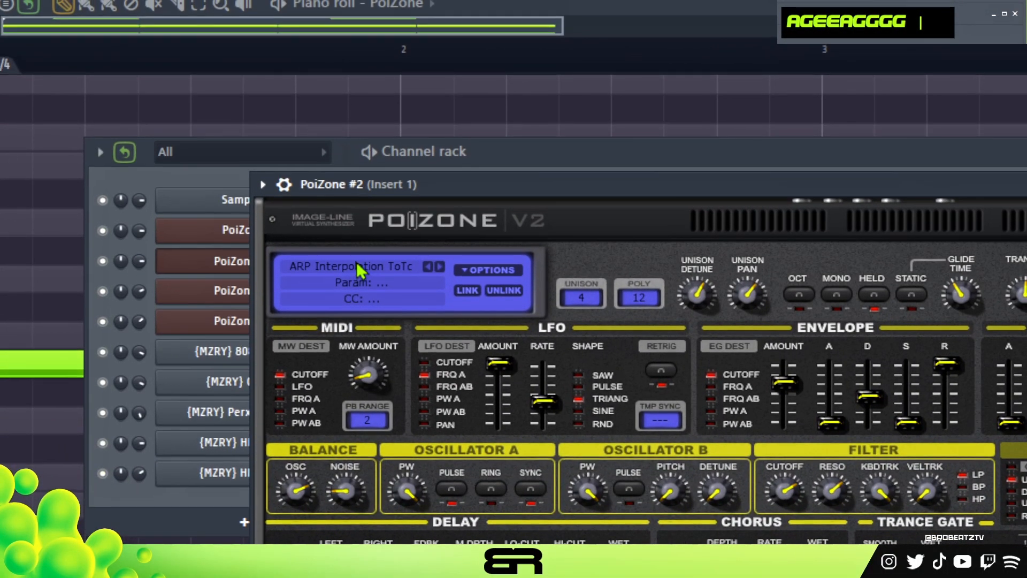
click(357, 266)
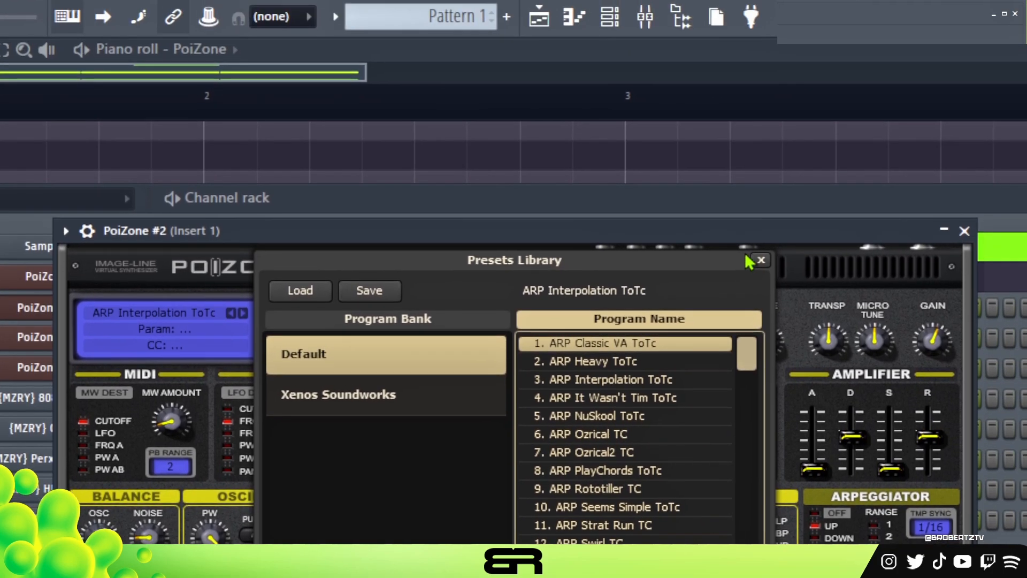
click(818, 181)
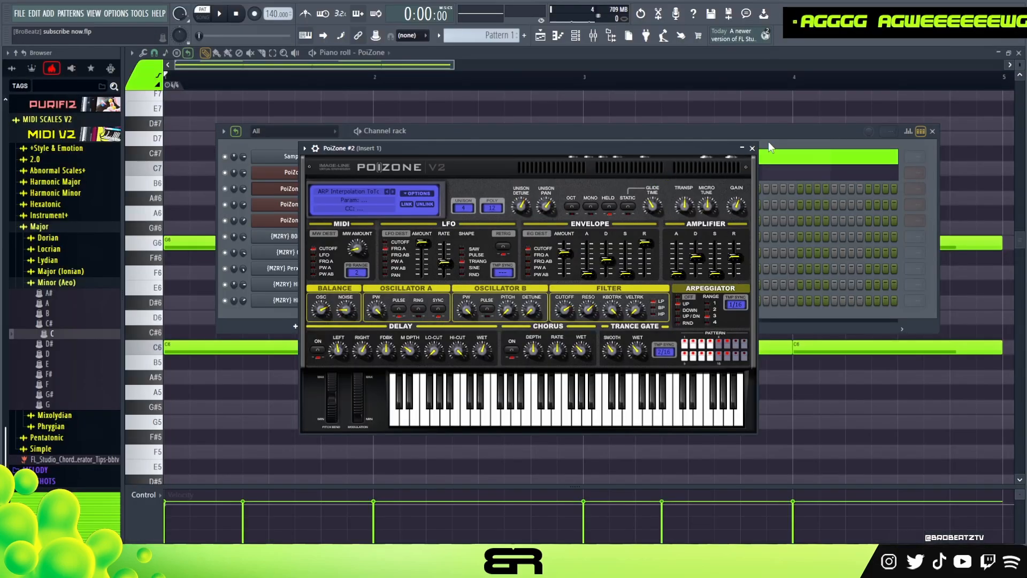
click(753, 149)
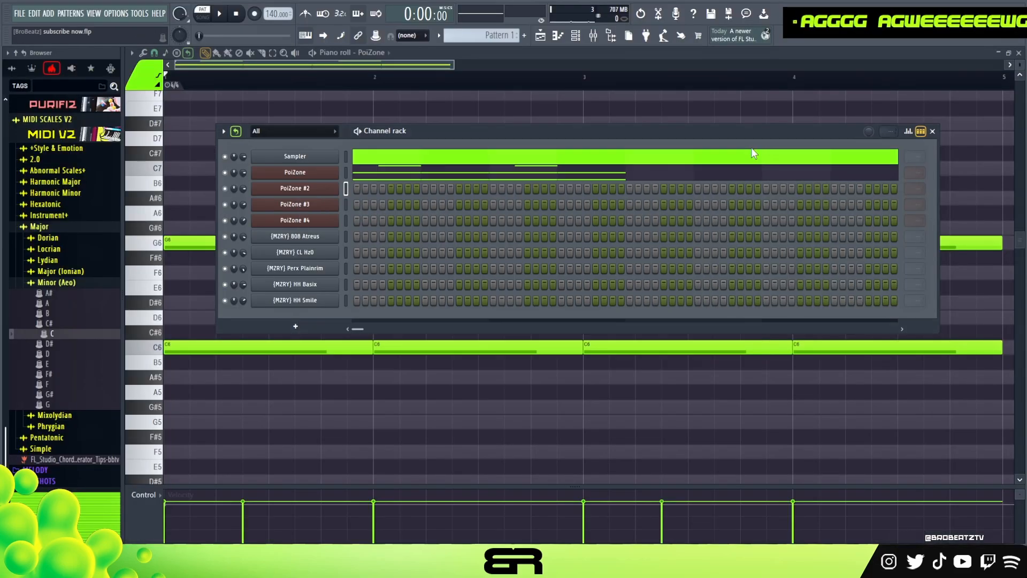
- In the PoiZone #2 piano roll, draw a one-bar C6 note in bar 1 and stack a G6 copy above it
right_click(301, 189)
click(386, 191)
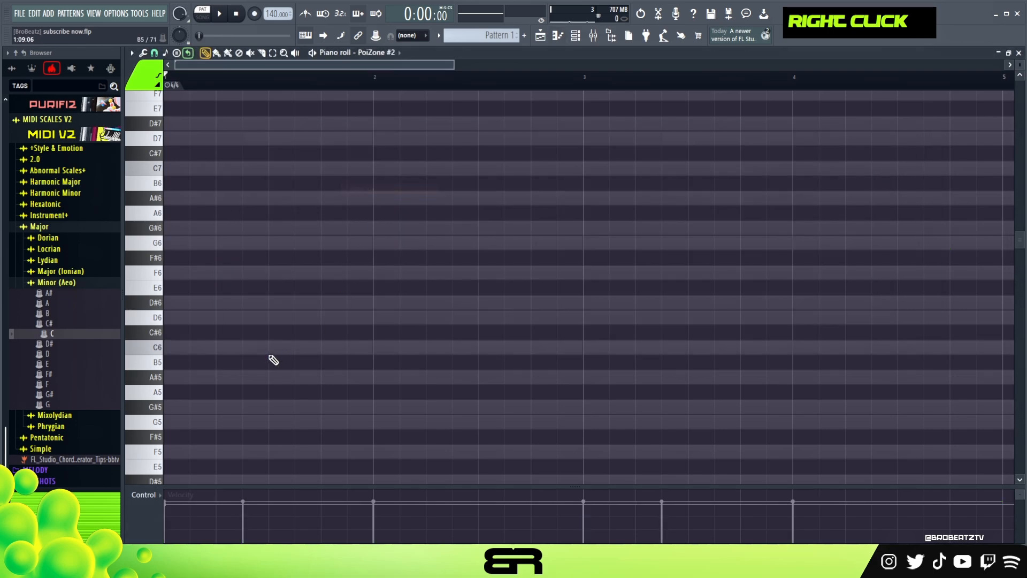
click(186, 349)
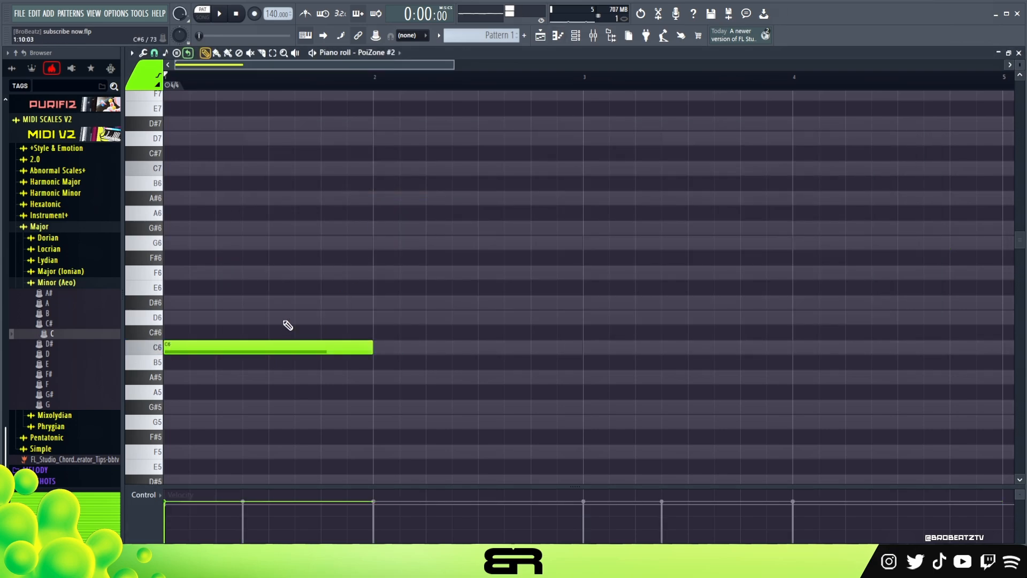
key(space)
key(space)
ctrl+click(231, 353)
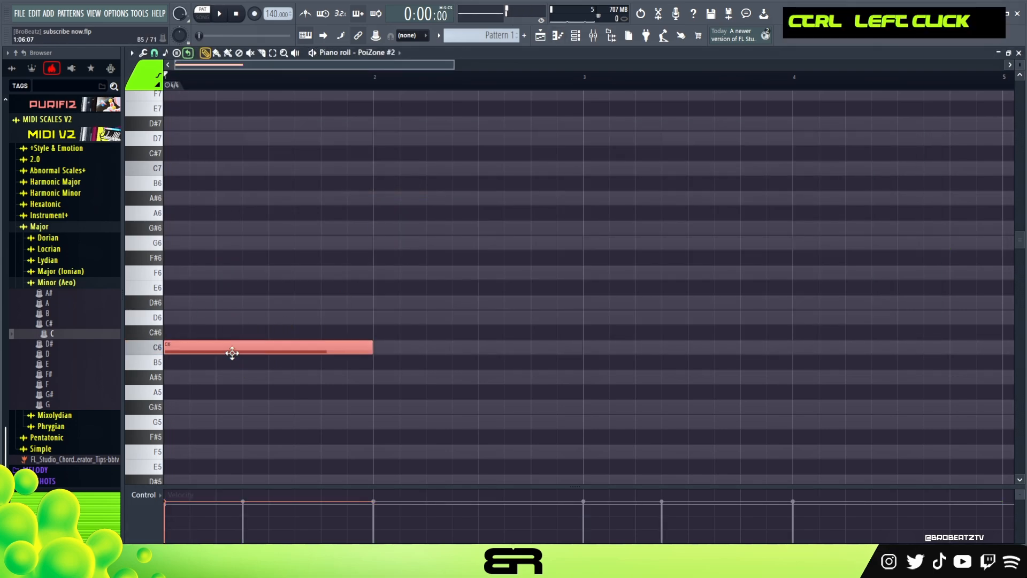
drag(221, 346, 201, 240)
- Lower both bar 1 notes by two octaves to C4 and G4, playing them back between changes
ctrl+click(252, 347)
key(ctrl+Down)
scroll(250, 355, down, 2)
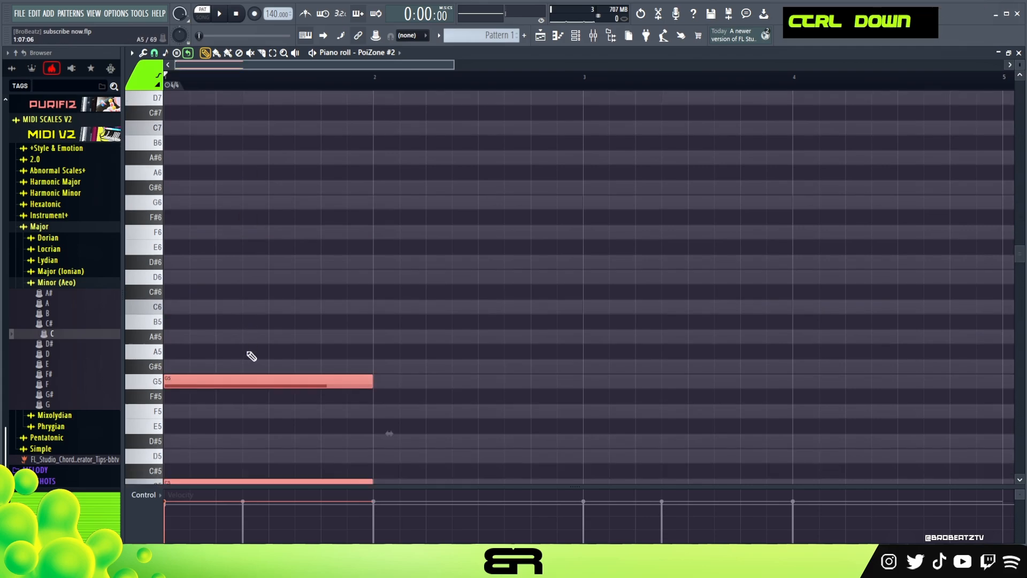
key(space)
key(space)
key(space)
key(space)
key(ctrl+Down)
scroll(316, 316, down, 2)
key(space)
- Raise the C4 note an octave to C5, move it into bar 2, and play back the two-bar pattern
ctrl+click(259, 409)
key(ctrl+Up)
scroll(312, 403, up, 2)
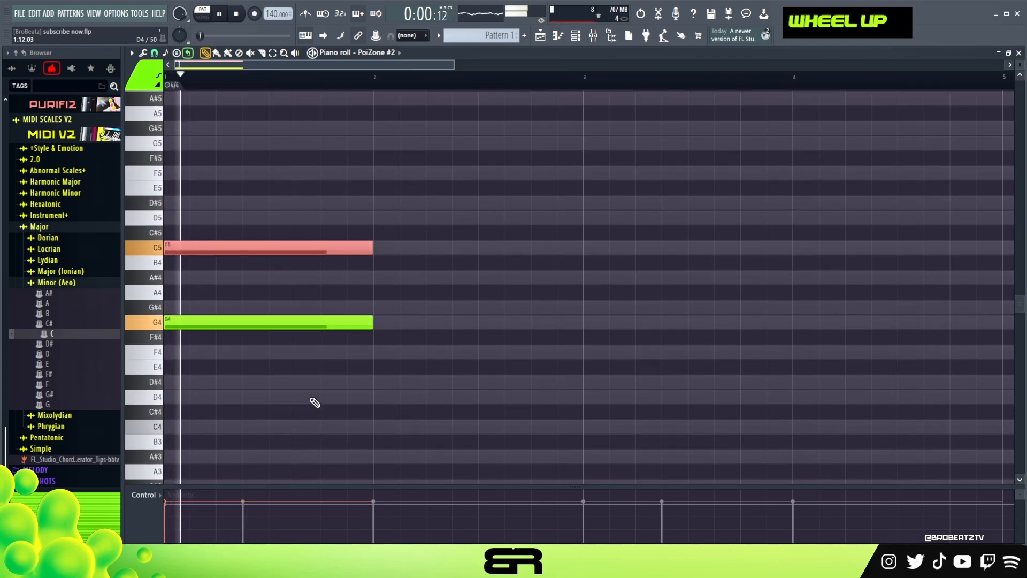
drag(184, 258, 397, 247)
scroll(413, 339, up, 1)
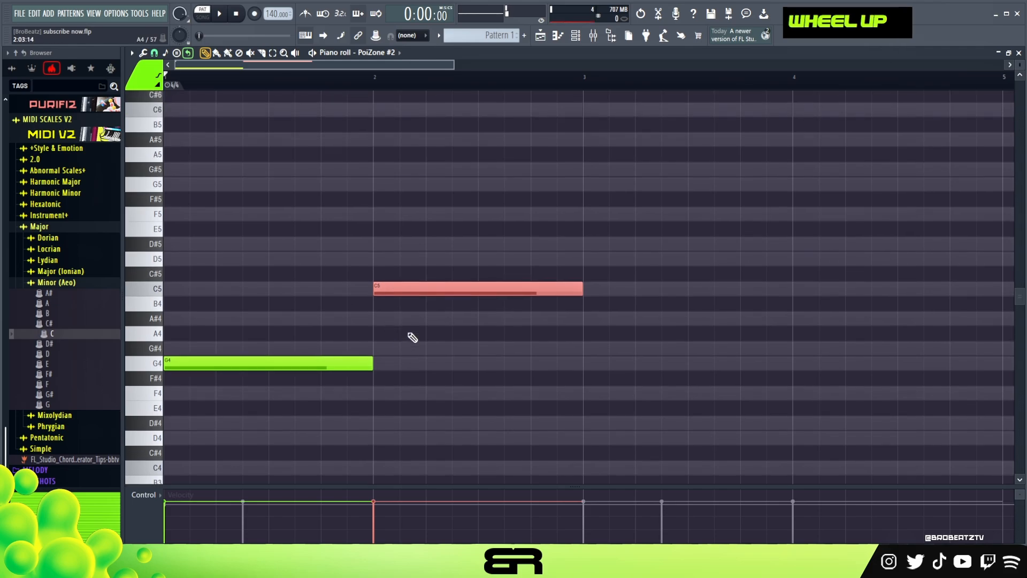
key(space)
right_click(390, 237)
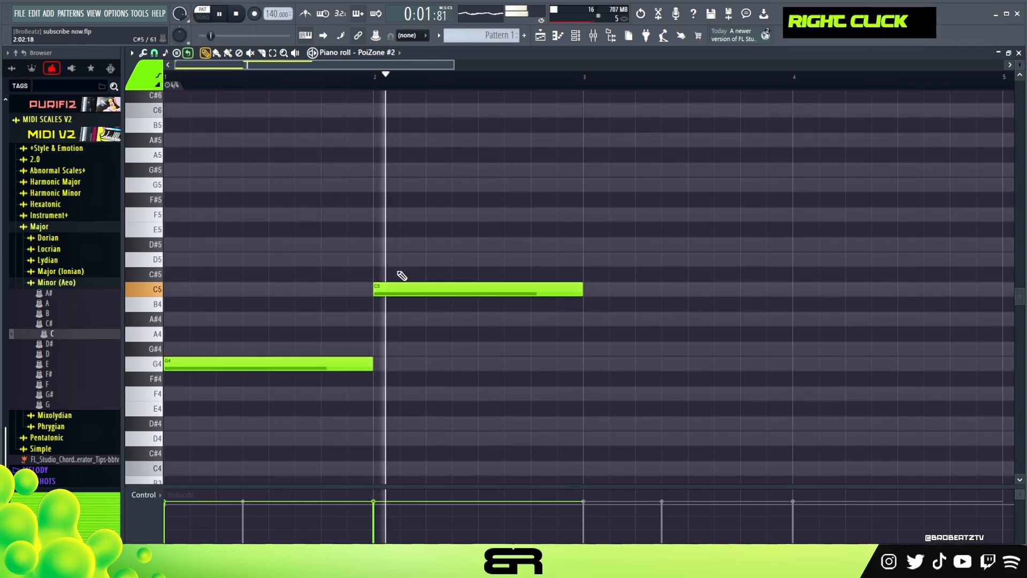
key(space)
key(space)
key(space)
- Copy the G4 note into bar 2 and raise the copy an octave to G5
ctrl+click(227, 362)
drag(227, 362, 435, 371)
key(ctrl+Up)
right_click(267, 354)
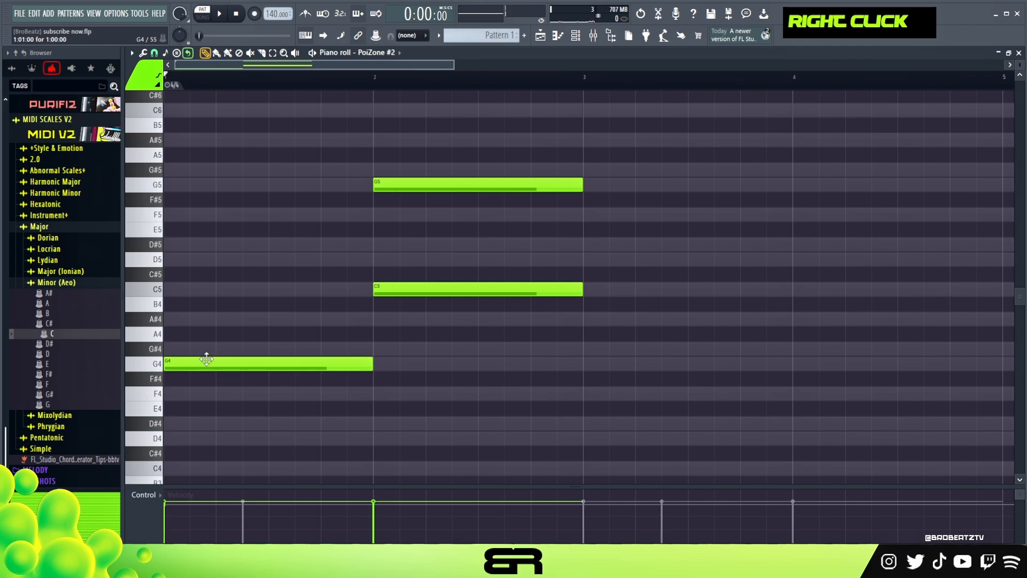
- Copy the C5 note into bar 1 as D5 and D#5, and raise both copies an octave to D6 and D#6
ctrl+click(412, 286)
drag(414, 289, 195, 253)
ctrl+click(423, 246)
scroll(416, 305, up, 1)
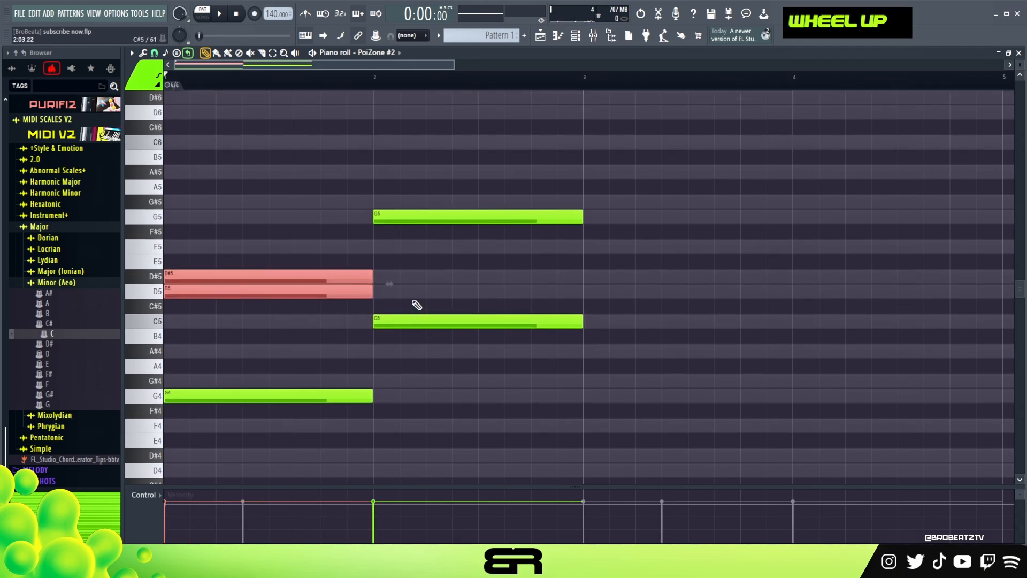
scroll(390, 283, up, 1)
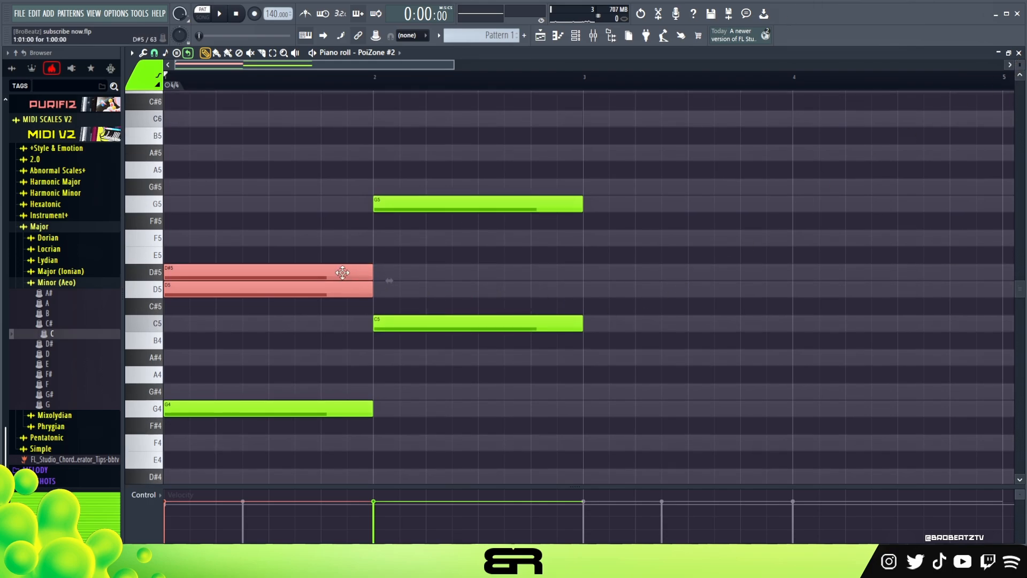
key(ctrl+Up)
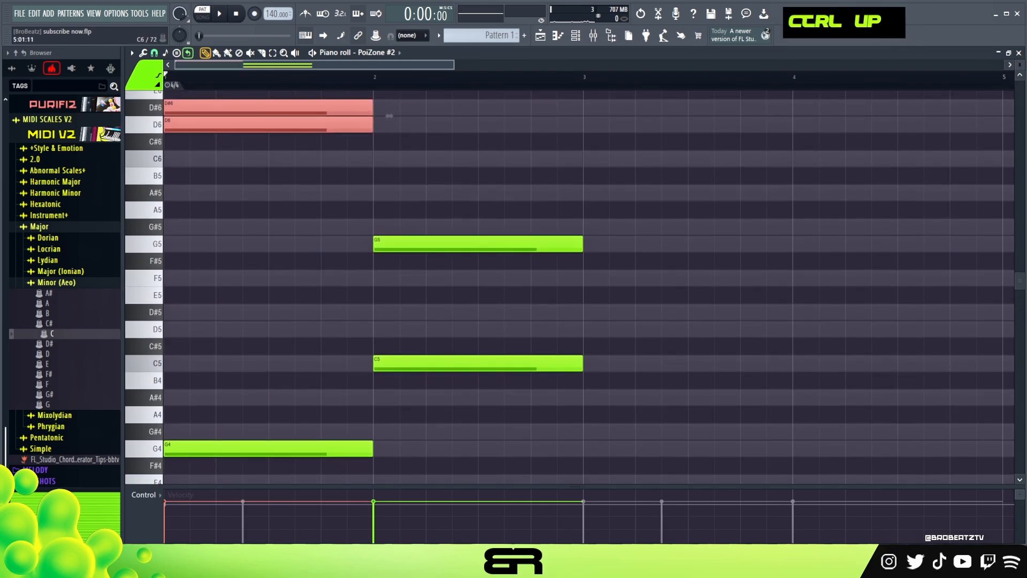
scroll(388, 122, down, 1)
right_click(357, 239)
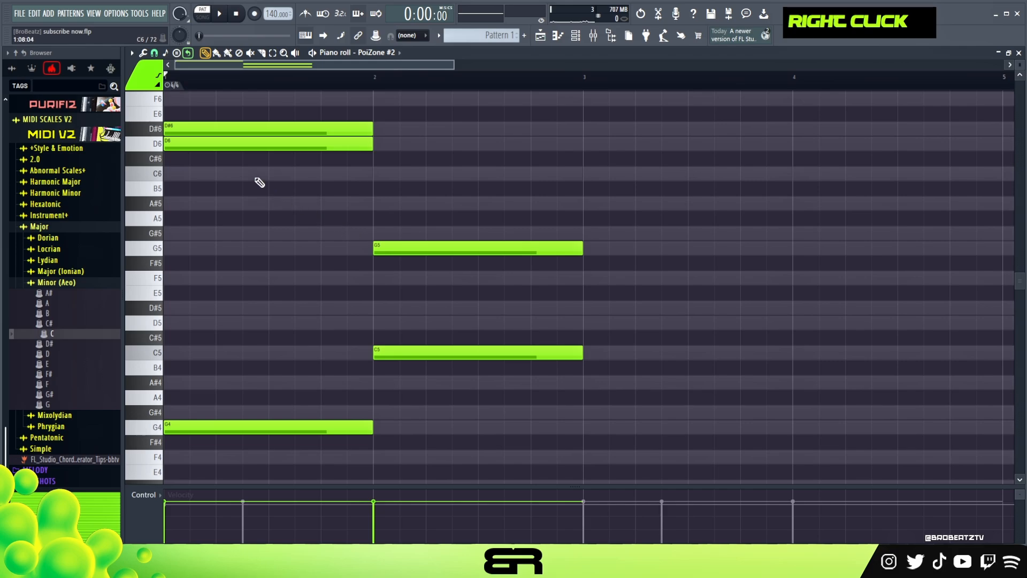
- Using the first PoiZone pattern as reference, start the D6 note at step 7 of bar 1 and end the D#6 note there
drag(161, 144, 190, 144)
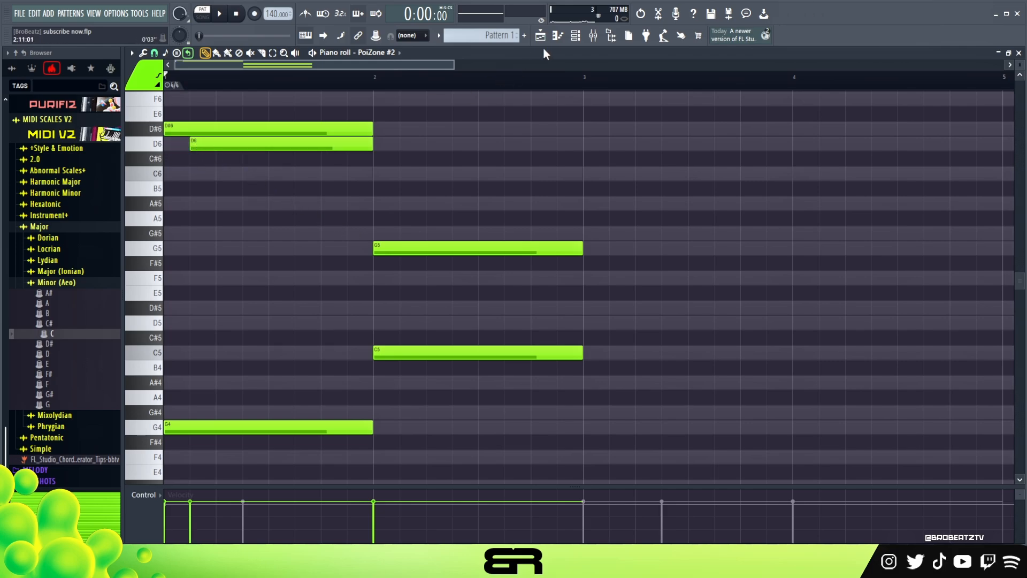
click(576, 36)
click(397, 174)
scroll(311, 202, up, 6)
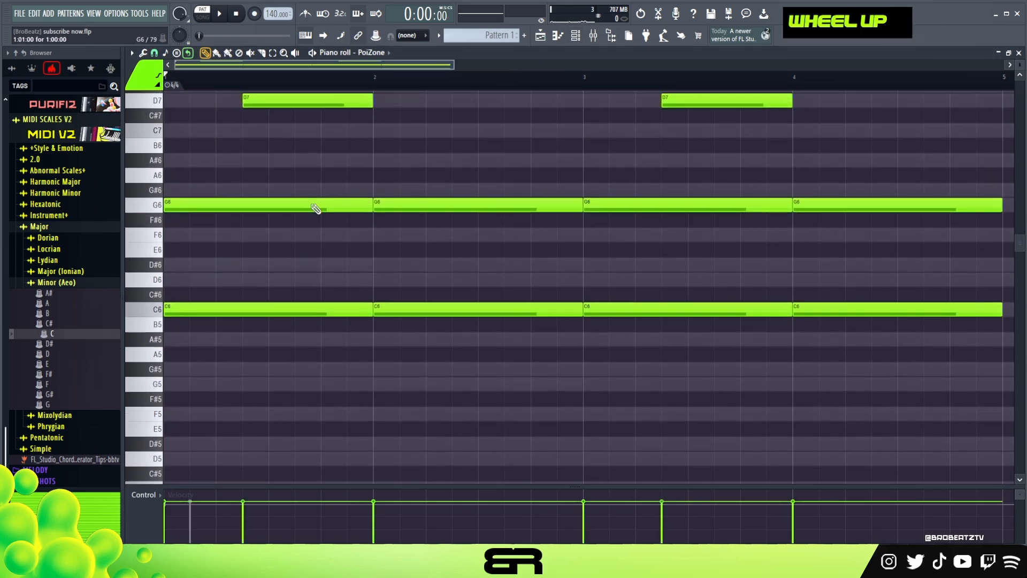
click(591, 36)
click(374, 188)
scroll(258, 291, down, 2)
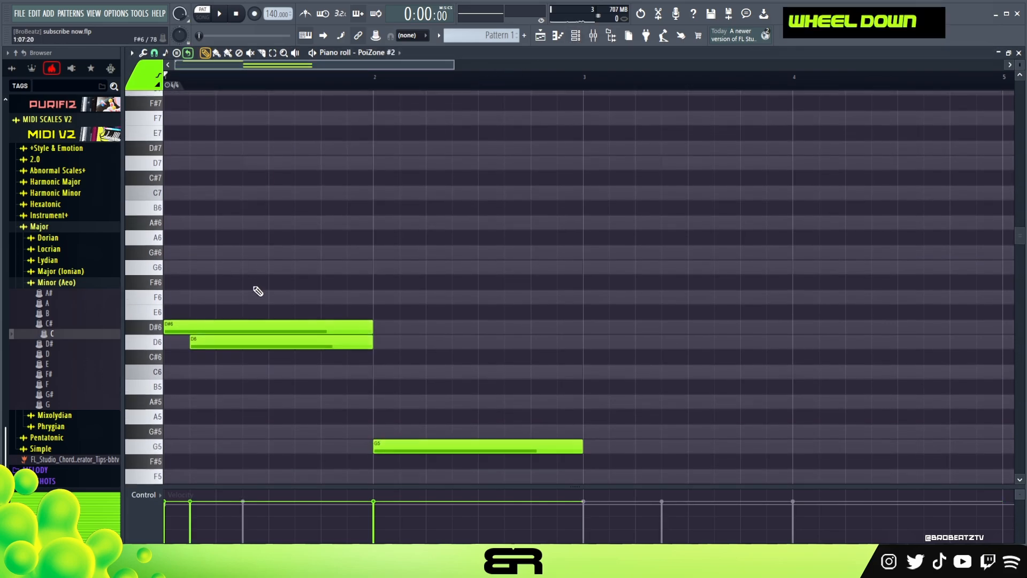
drag(205, 338, 244, 338)
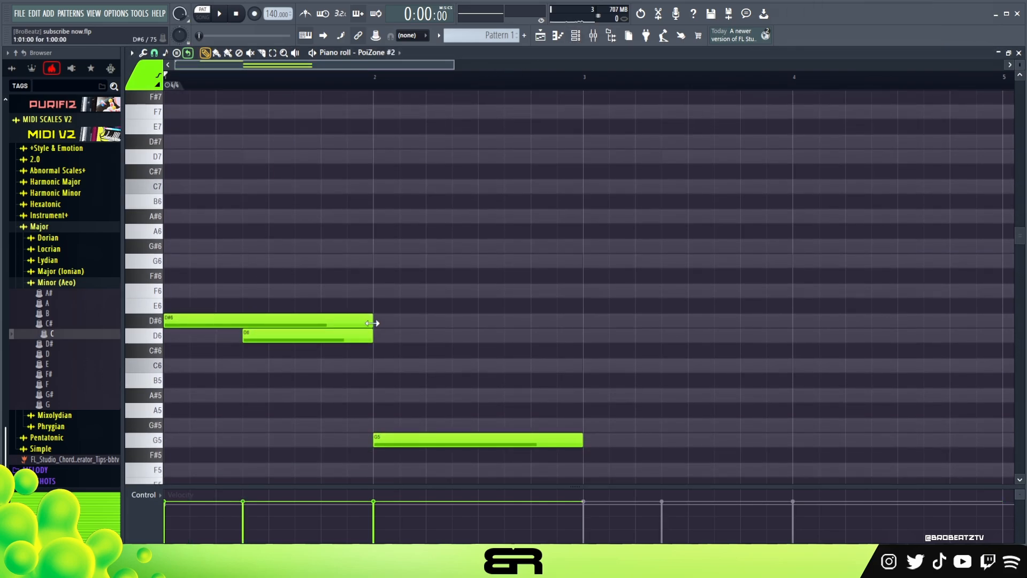
drag(373, 319, 243, 320)
scroll(262, 324, down, 2)
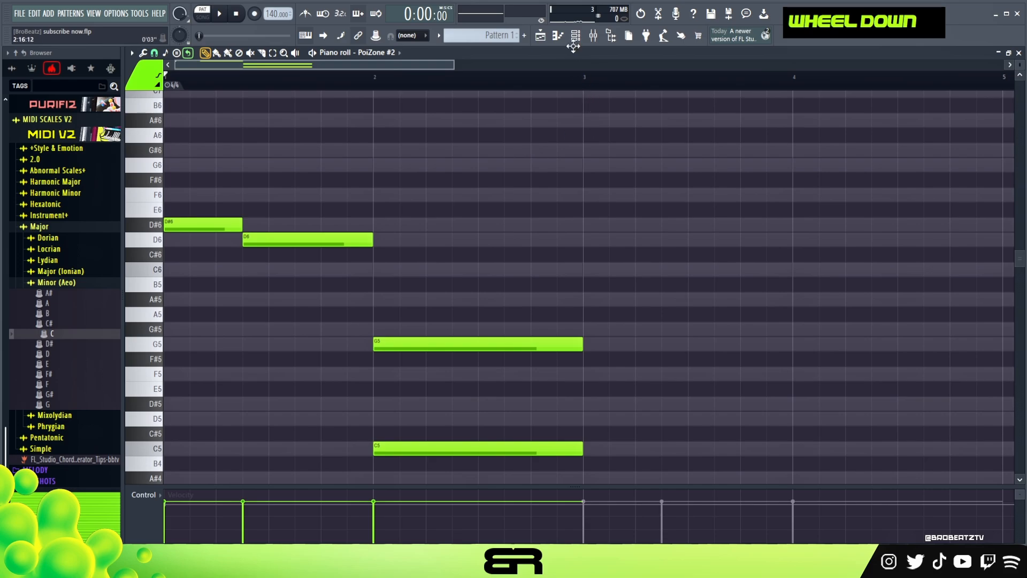
click(592, 36)
right_click(200, 151)
- During playback checks, add a D6 note in bar 2 running from step 7 to the end of the bar
key(space)
scroll(359, 230, down, 3)
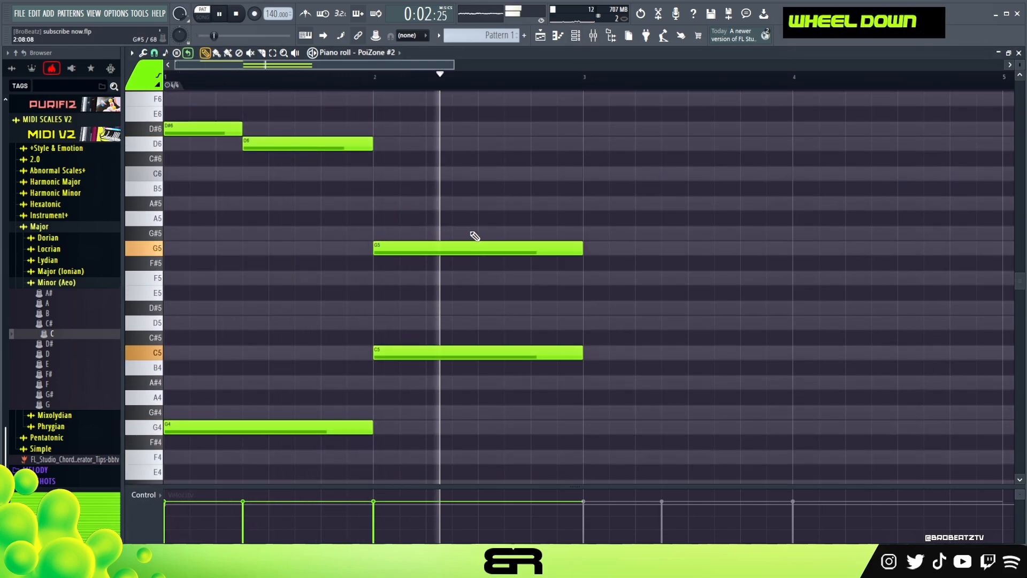
key(space)
click(454, 149)
key(space)
drag(527, 149, 582, 147)
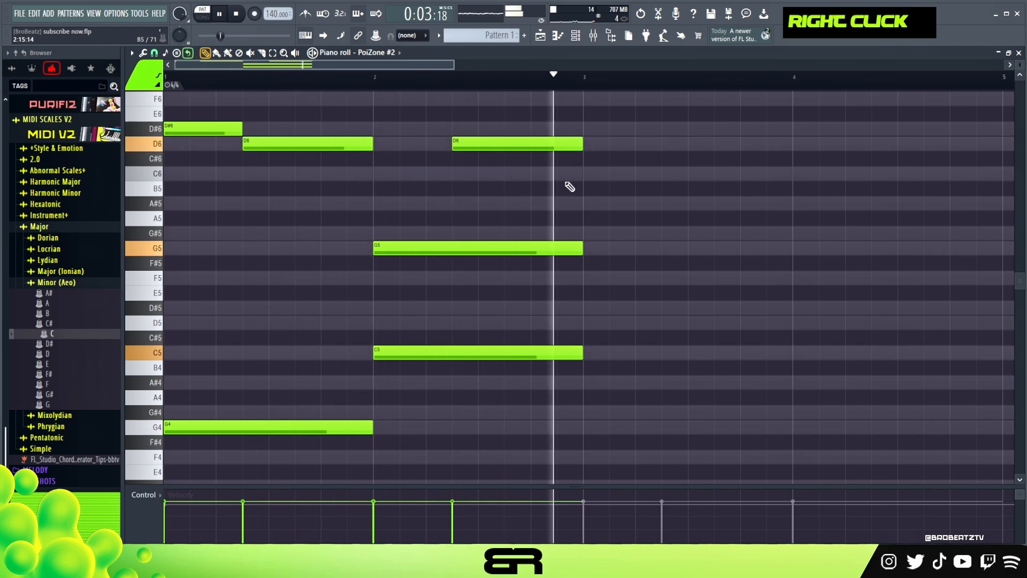
key(space)
key(space)
- Duplicate the whole two-bar PoiZone #2 pattern into bars 3 and 4 and clear the selection
key(ctrl+a)
key(space)
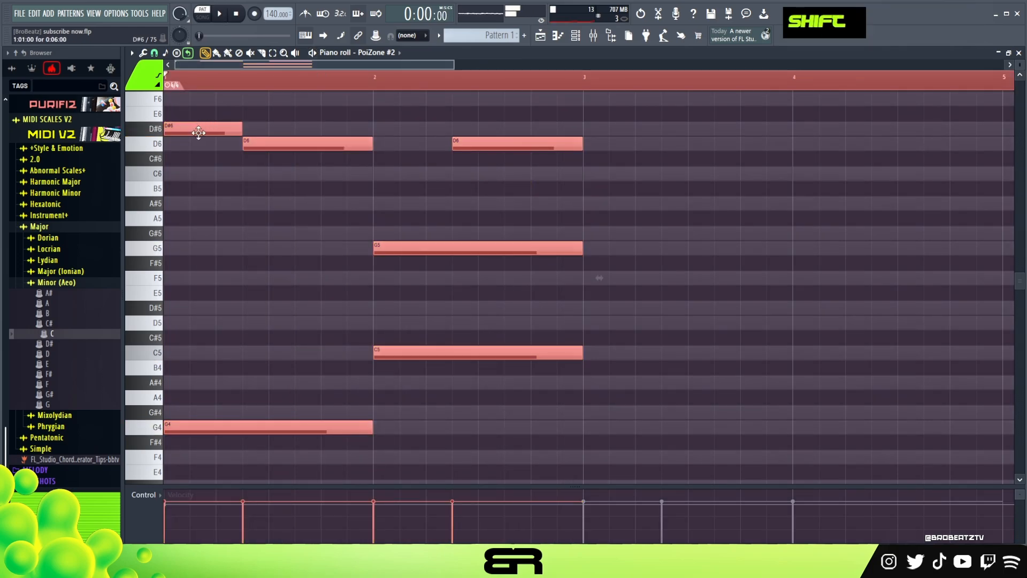
drag(205, 130, 626, 139)
right_click(638, 193)
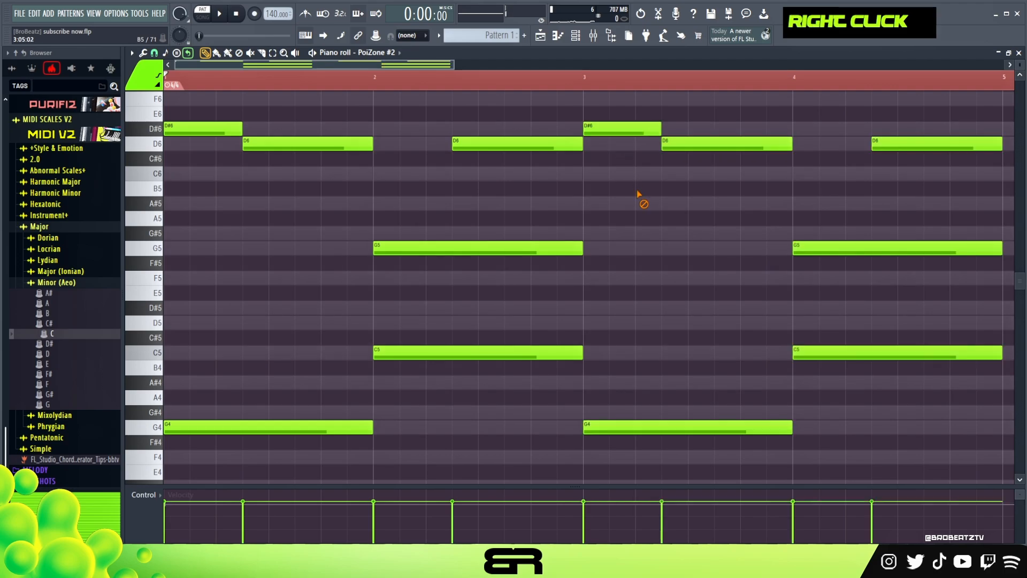
double_click(845, 77)
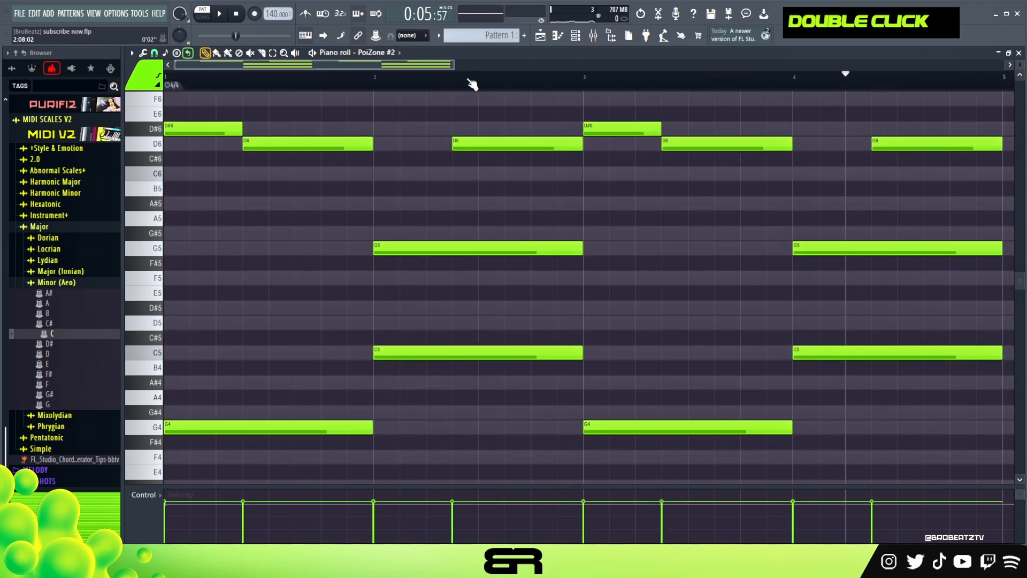
- Play the PoiZone and PoiZone #2 layers together from the start to hear the four bars, and stop playback
scroll(471, 84, down, 2)
scroll(477, 64, up, 3)
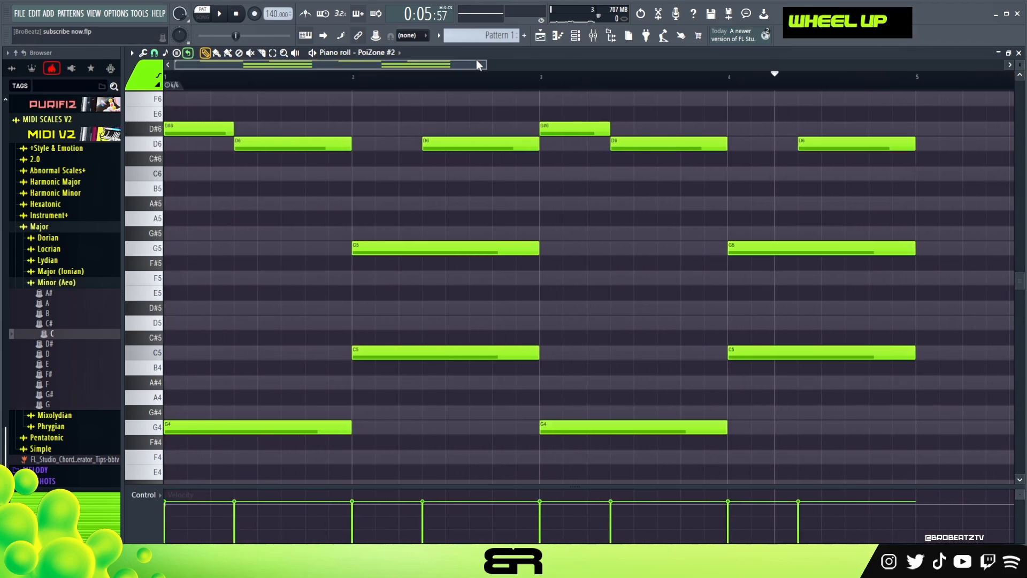
scroll(587, 121, down, 2)
click(235, 76)
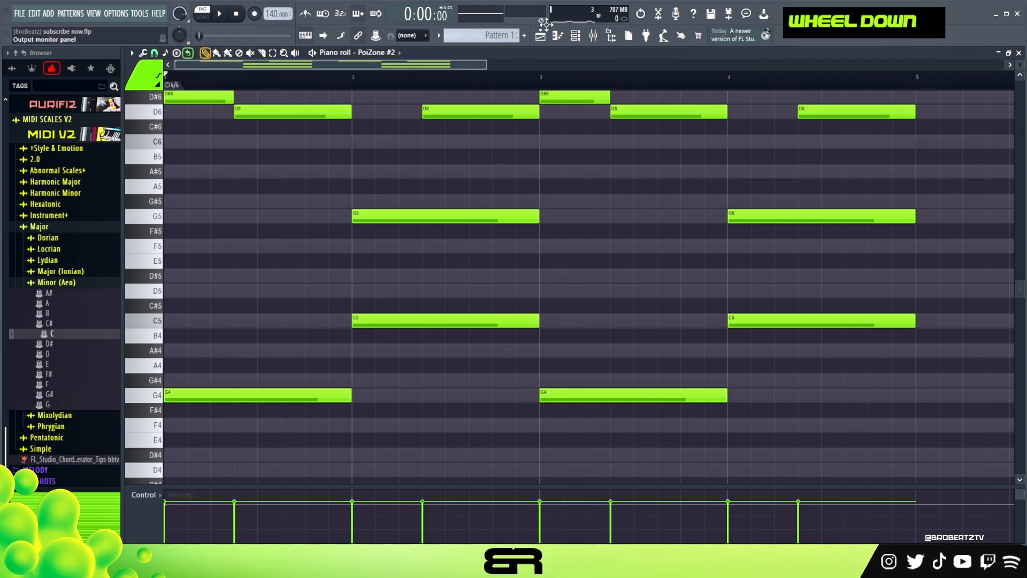
click(575, 38)
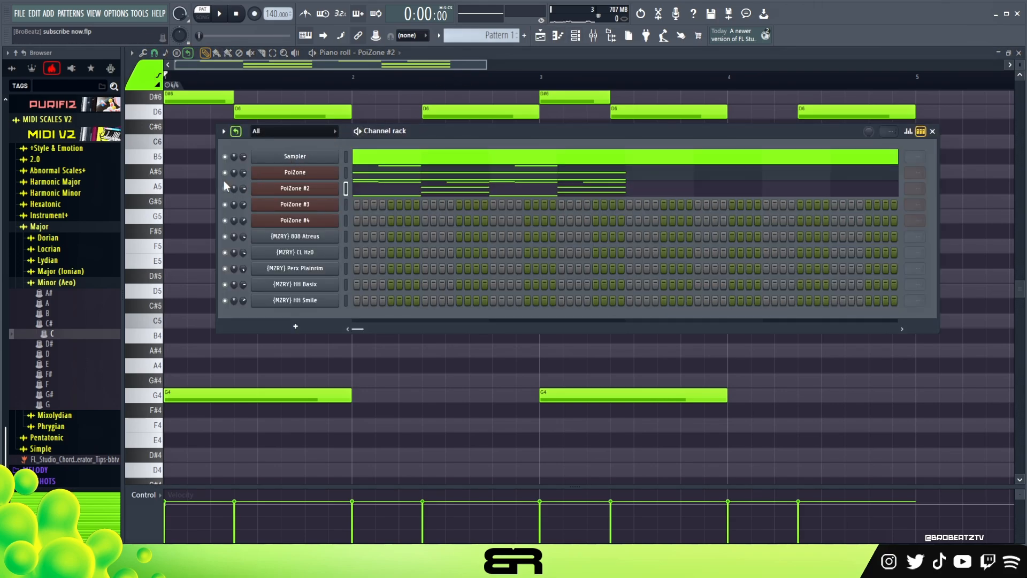
key(space)
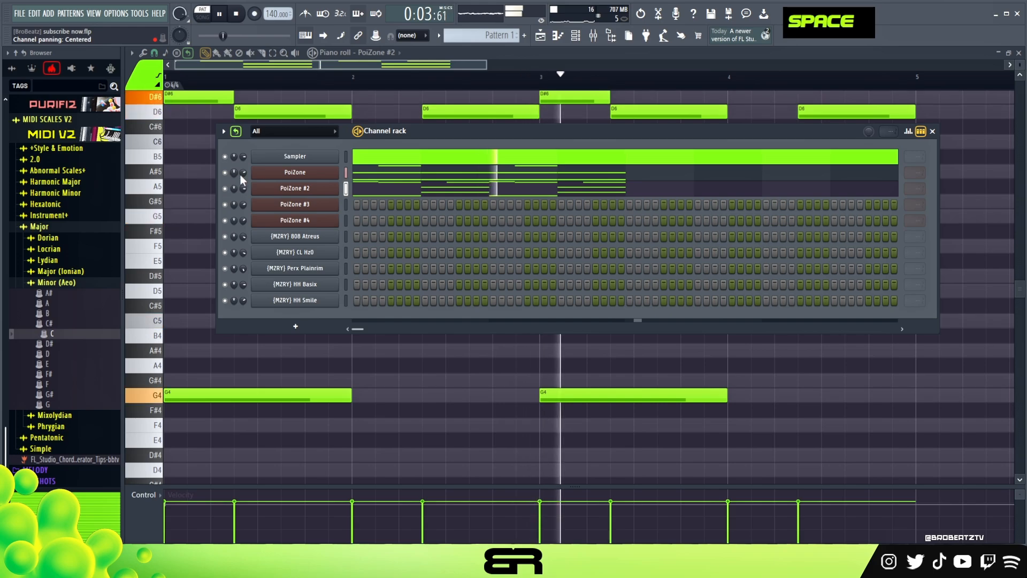
click(368, 189)
scroll(367, 219, up, 2)
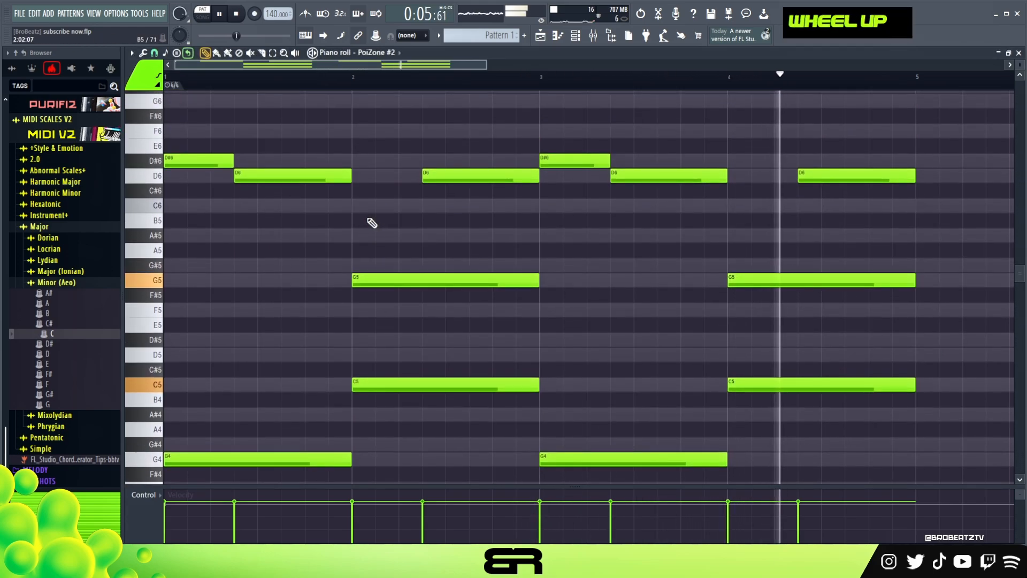
scroll(370, 223, down, 1)
key(space)
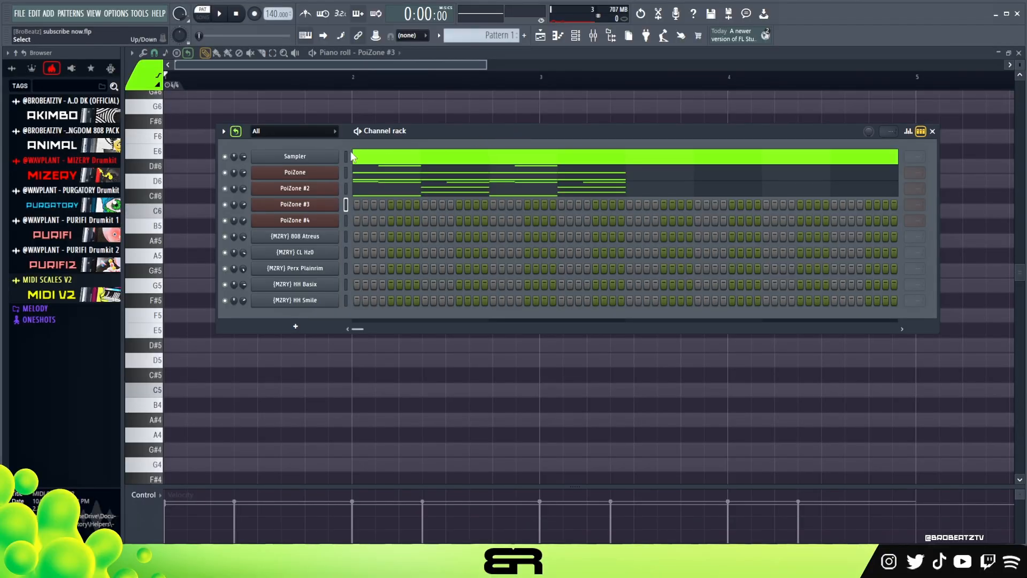
- Check which arpeggiator presets PoiZone, PoiZone #2 and PoiZone #3 use, opening the presets library for PoiZone #3
click(316, 174)
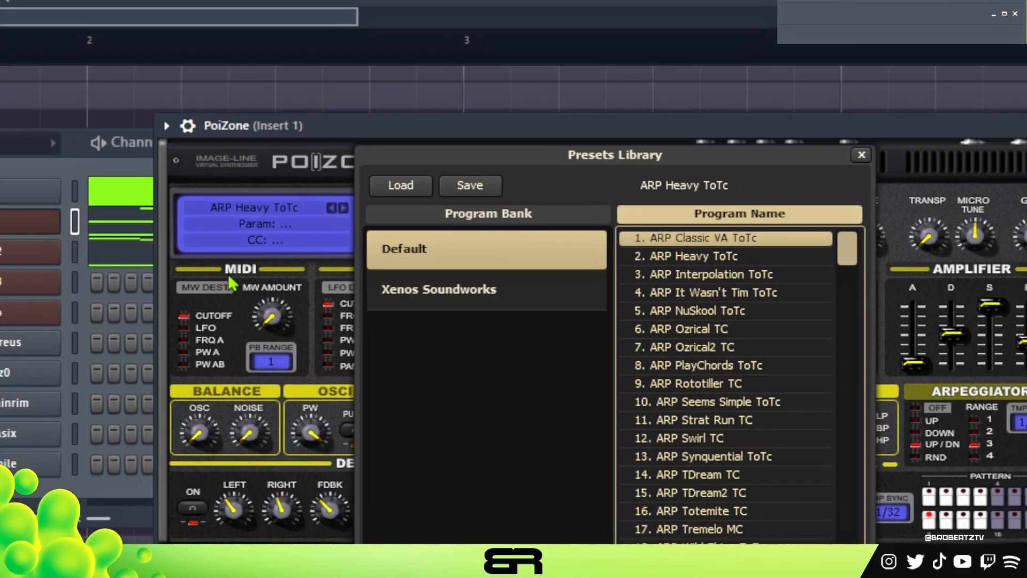
click(27, 259)
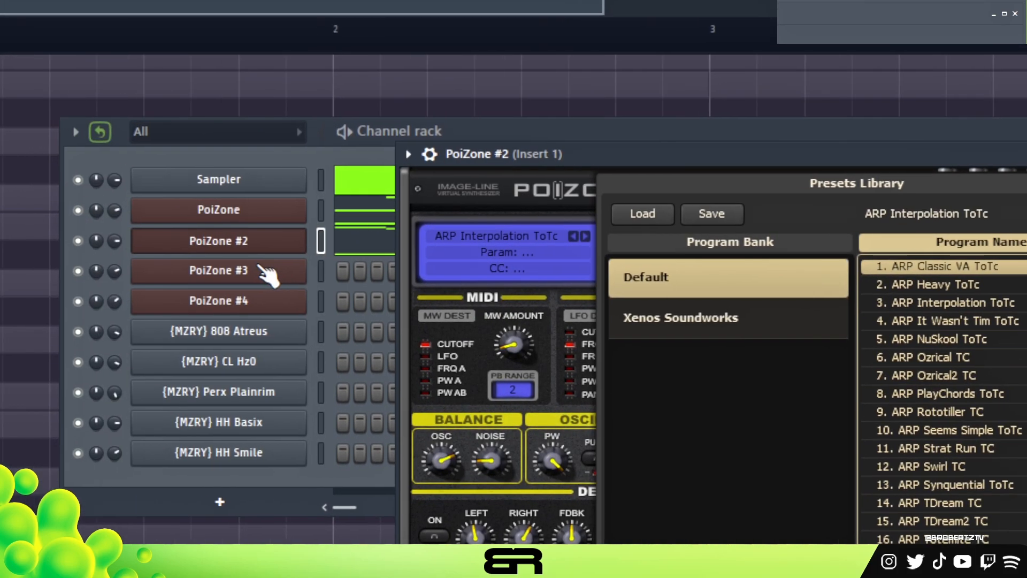
click(13, 232)
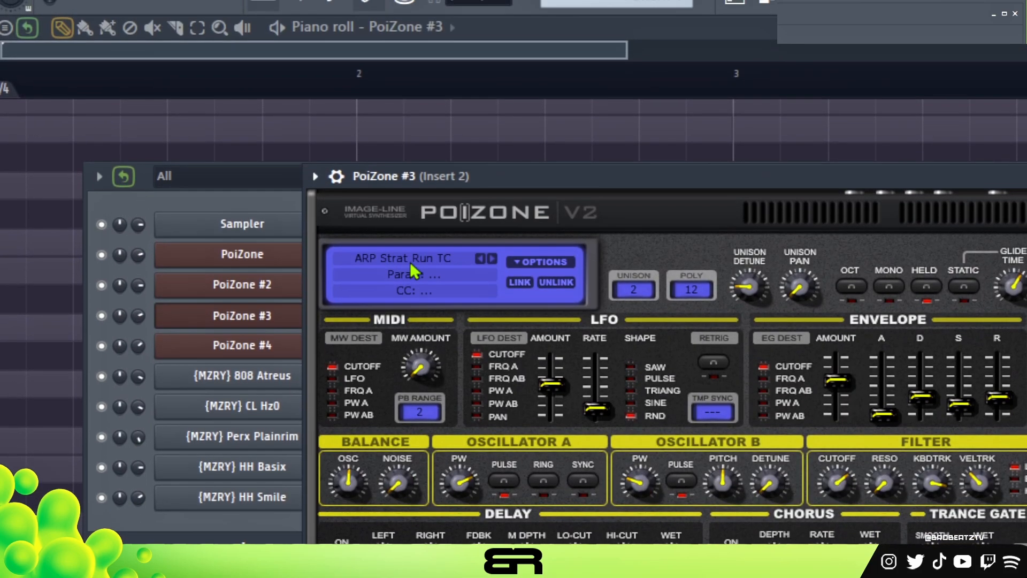
click(412, 264)
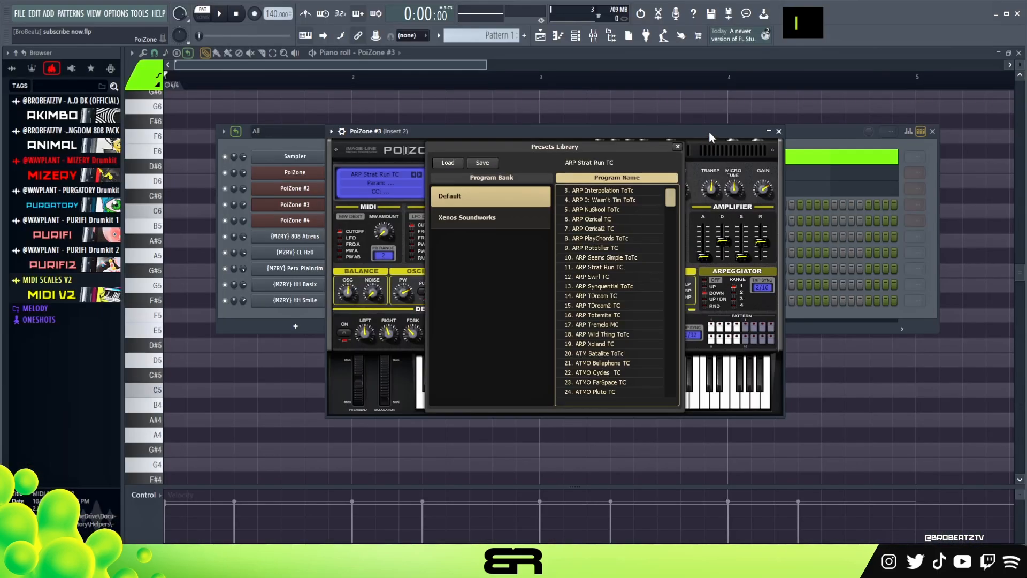
- Close the presets library and the PoiZone #3 synth window, and open the piano roll for PoiZone #3
click(677, 146)
drag(670, 130, 772, 126)
drag(577, 137, 529, 134)
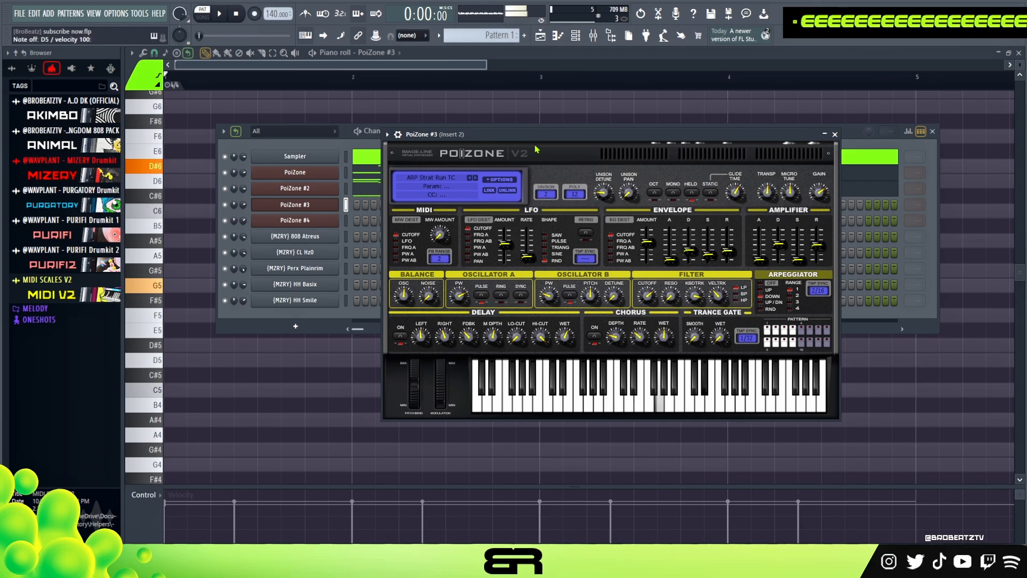
click(835, 134)
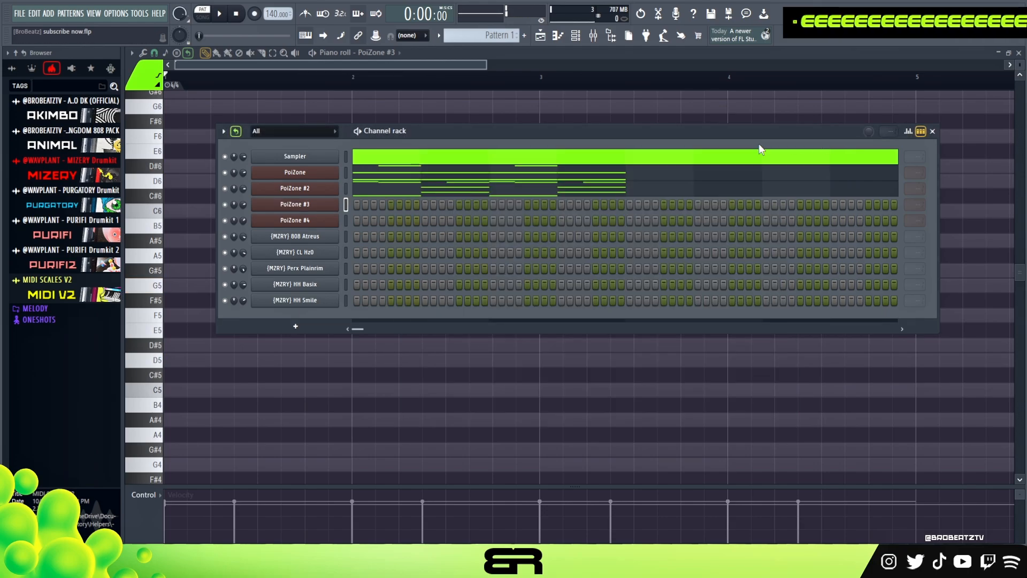
right_click(309, 204)
click(276, 95)
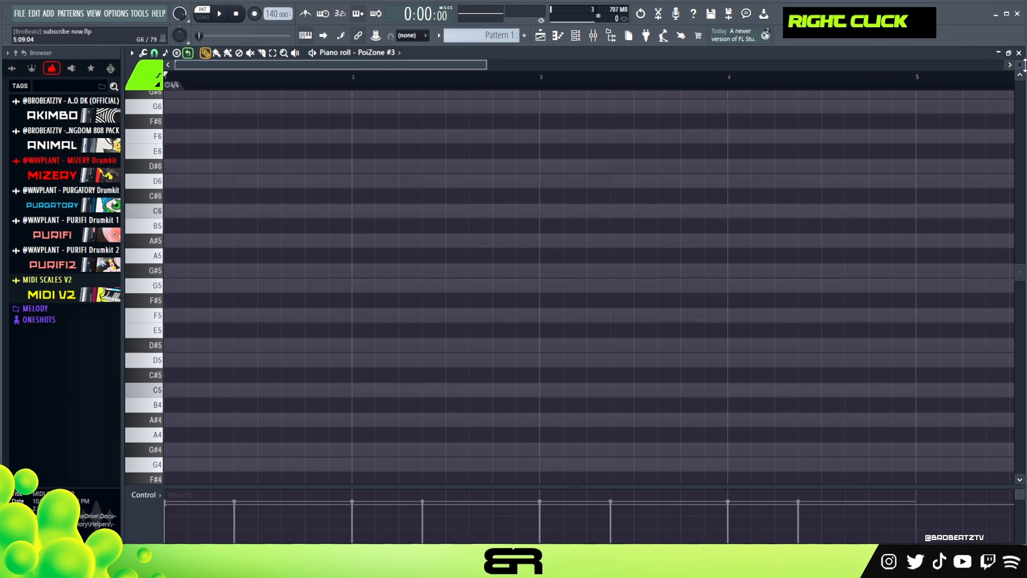
- Draw 12-step C5, G5 and D6 notes starting on beats 1, 2 and 3 of bar 1, checking them with playback
scroll(521, 212, up, 2)
scroll(503, 224, down, 1)
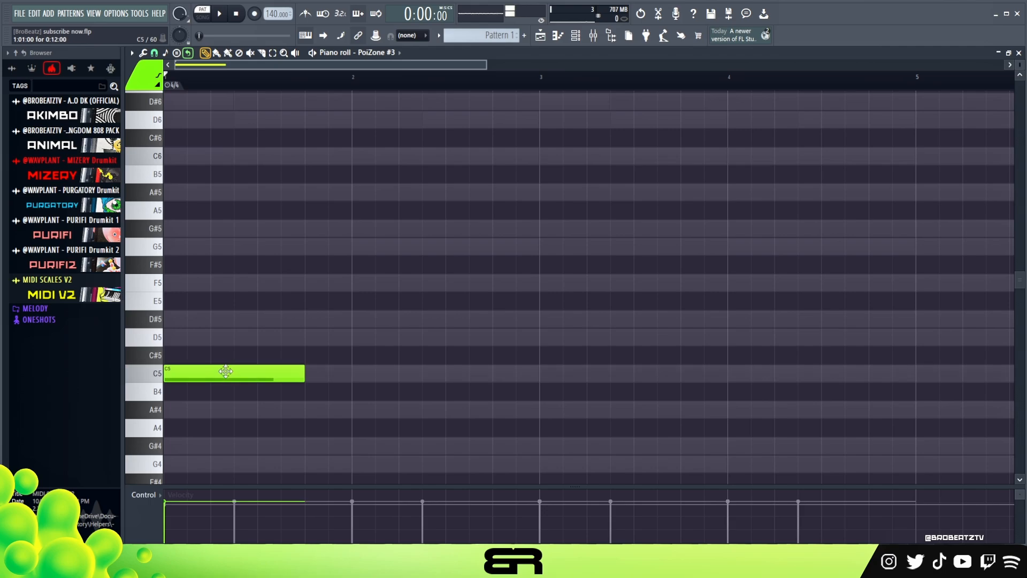
key(space)
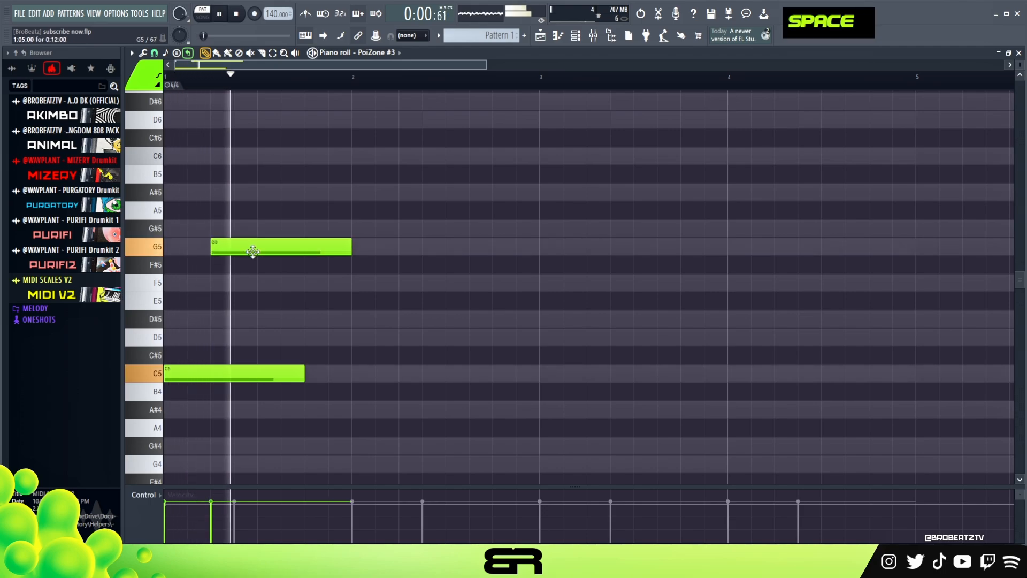
scroll(256, 316, up, 2)
key(space)
key(space)
key(space)
key(space)
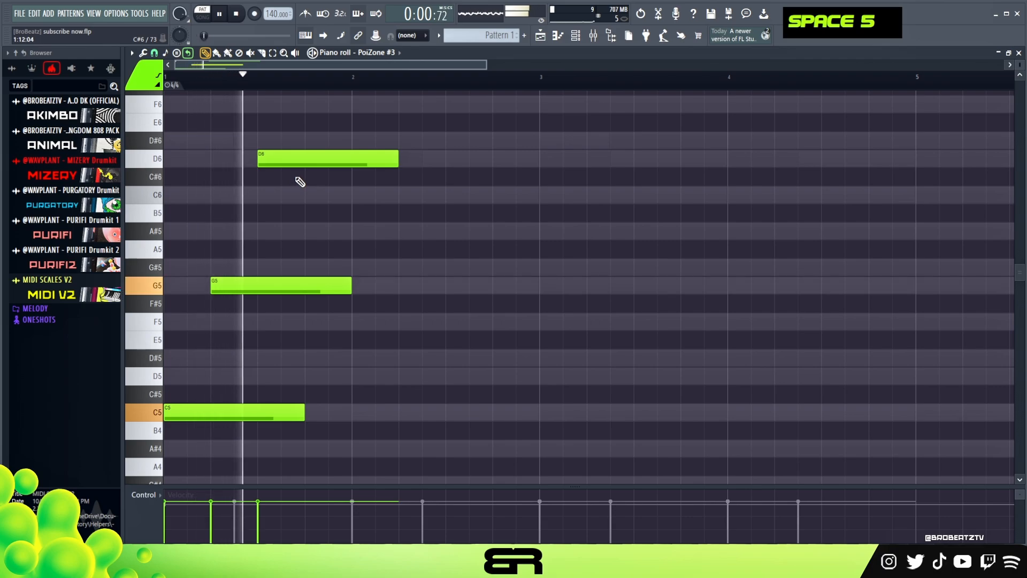
- Add 12-step F6 and D#6 notes at steps 11 and 13 of bar 1, checking the phrase with playback
scroll(316, 169, up, 2)
key(space)
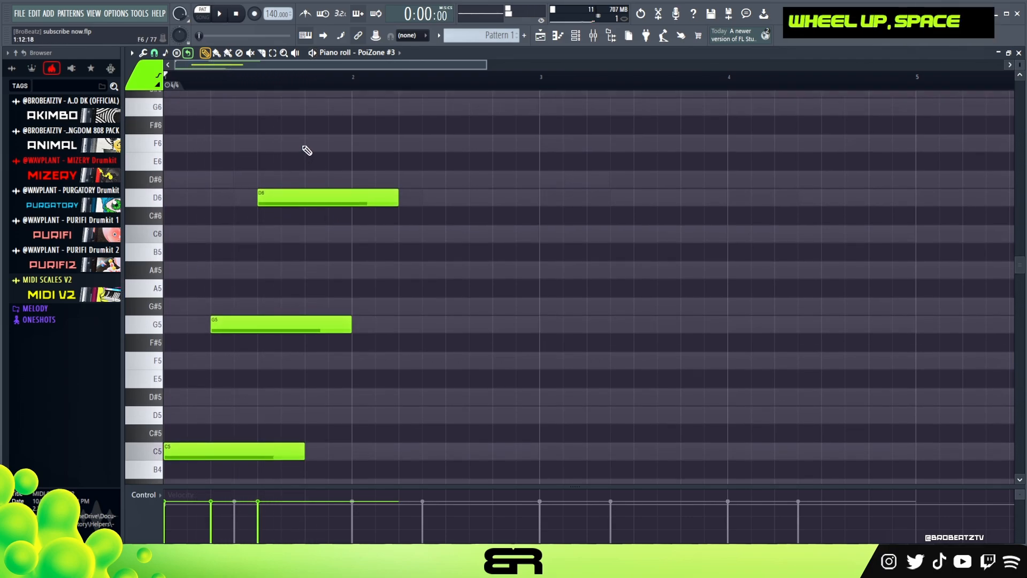
key(space)
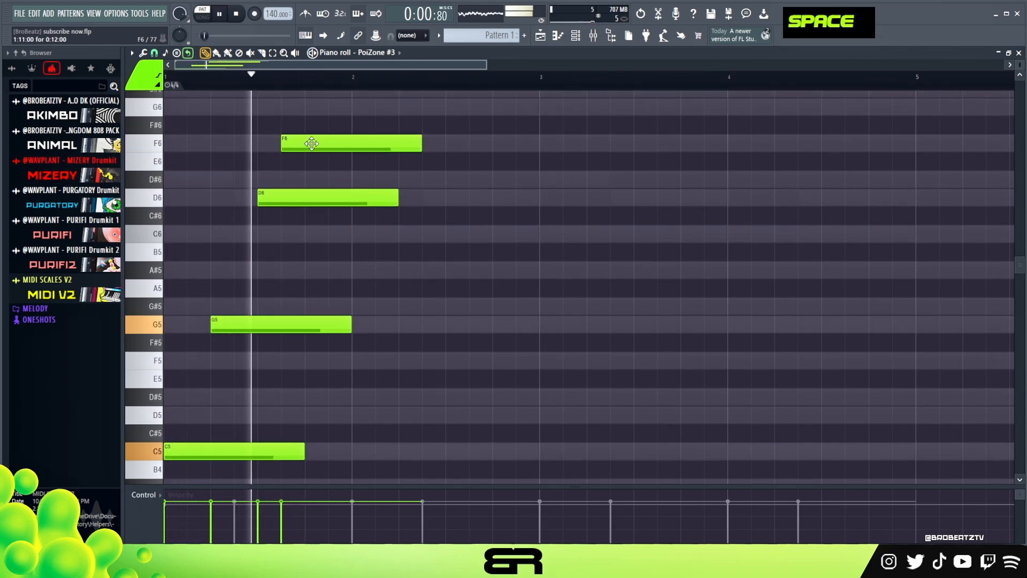
key(space)
key(space)
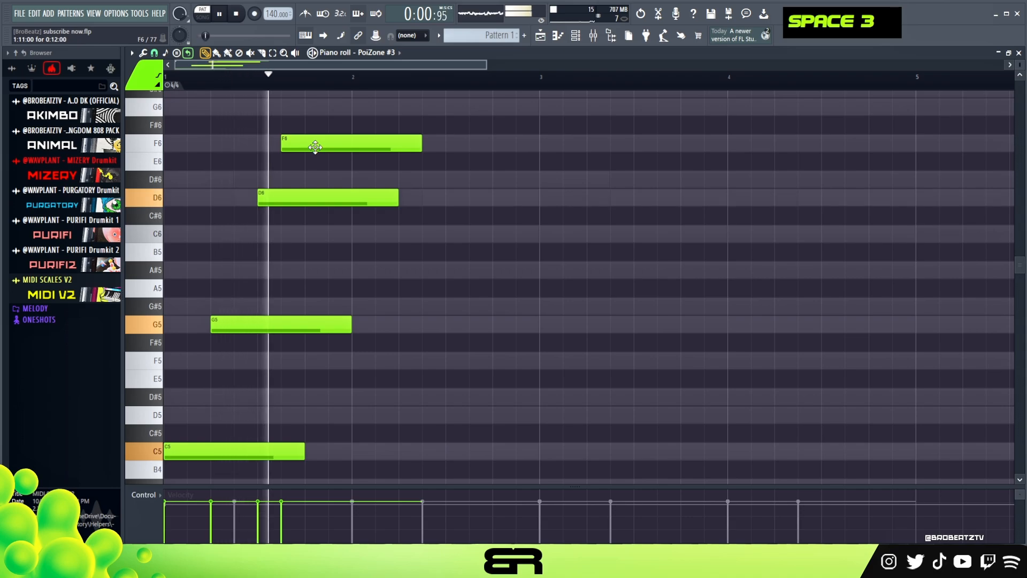
key(space)
click(313, 180)
key(space)
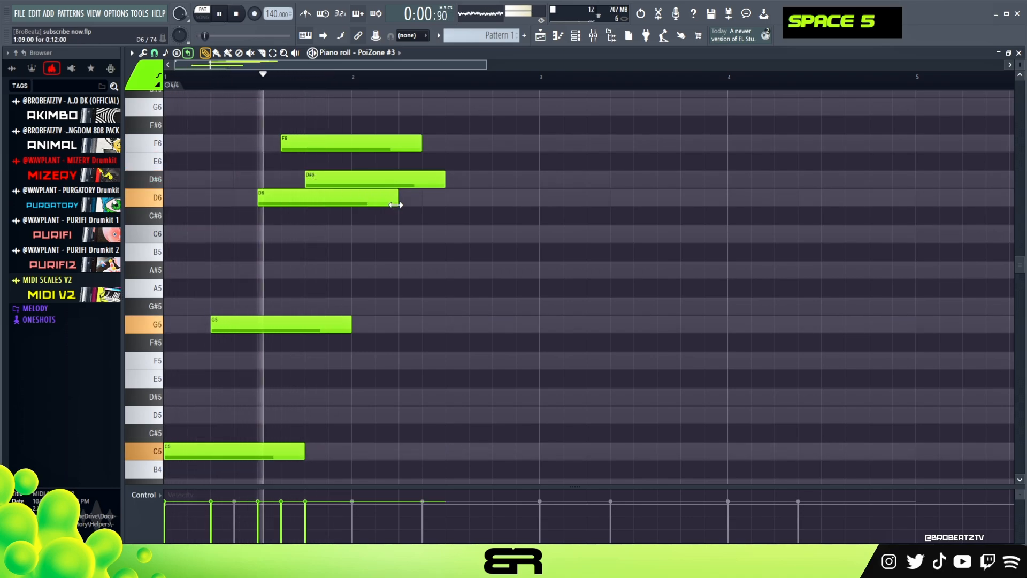
- Shorten all five bar 1 notes: C5 and G5 to about eight steps, D6 and F6 to about three, D#6 to four
drag(398, 198, 327, 197)
key(space)
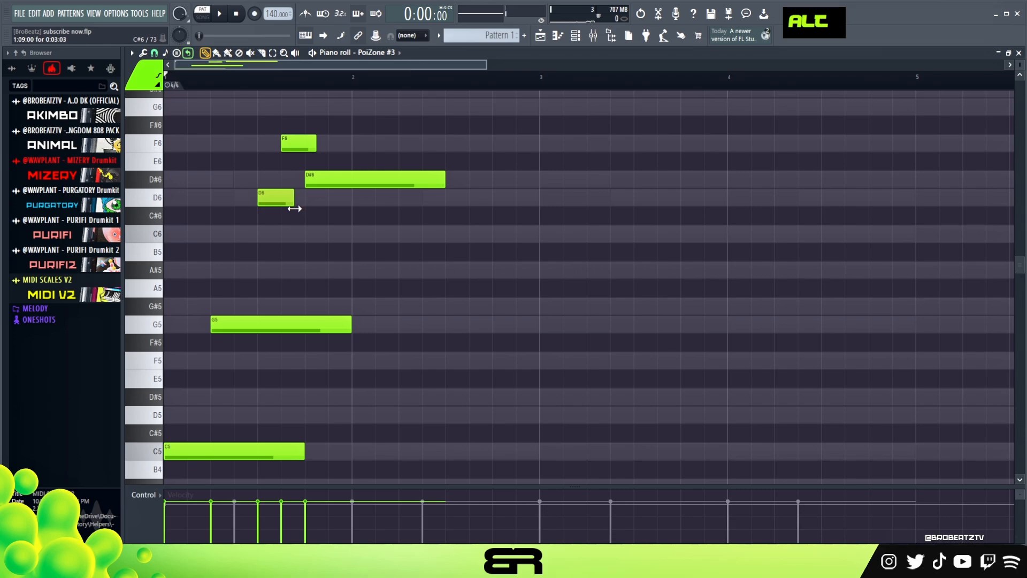
key(space)
drag(338, 317, 315, 318)
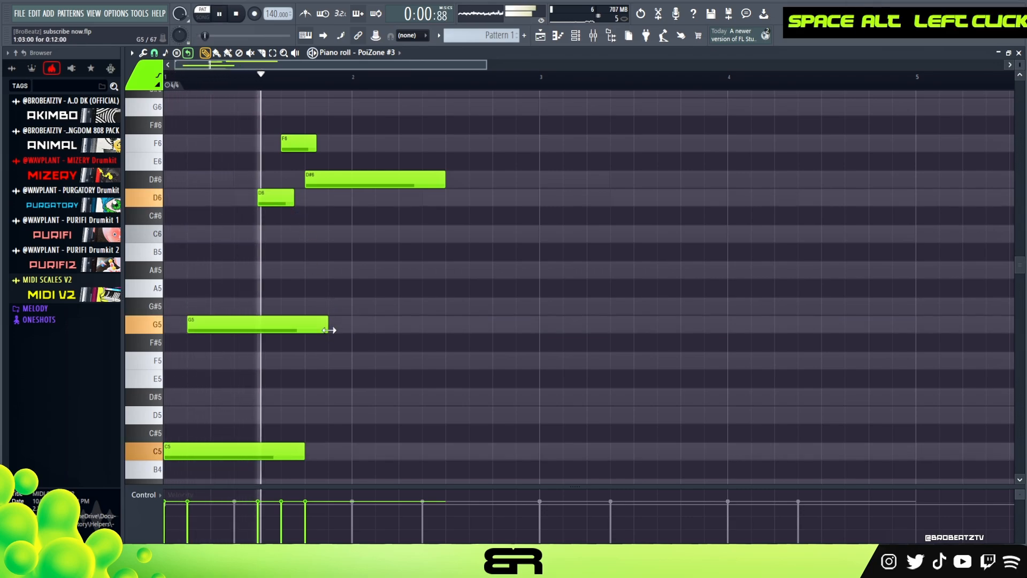
key(space)
key(alt)
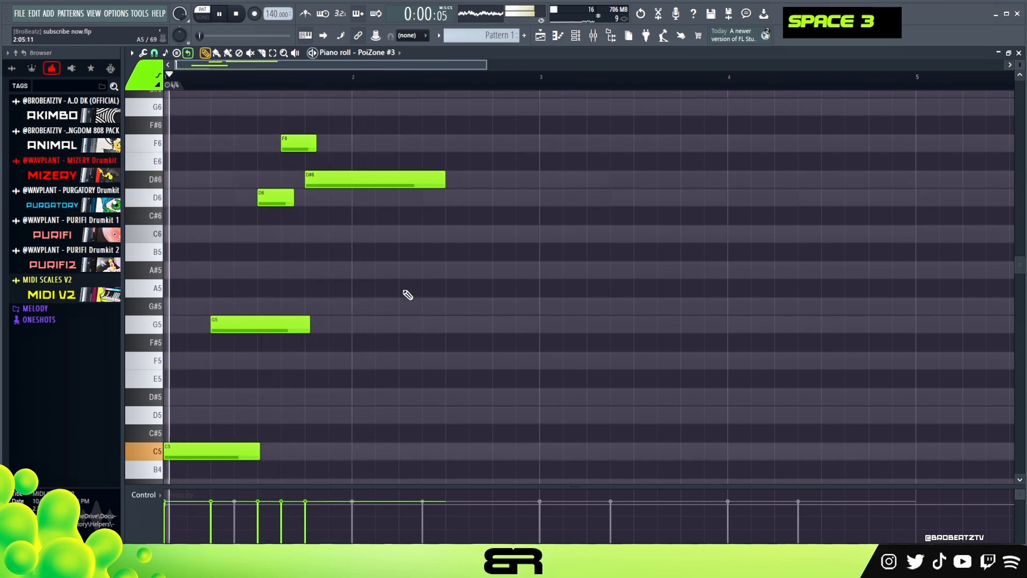
key(space)
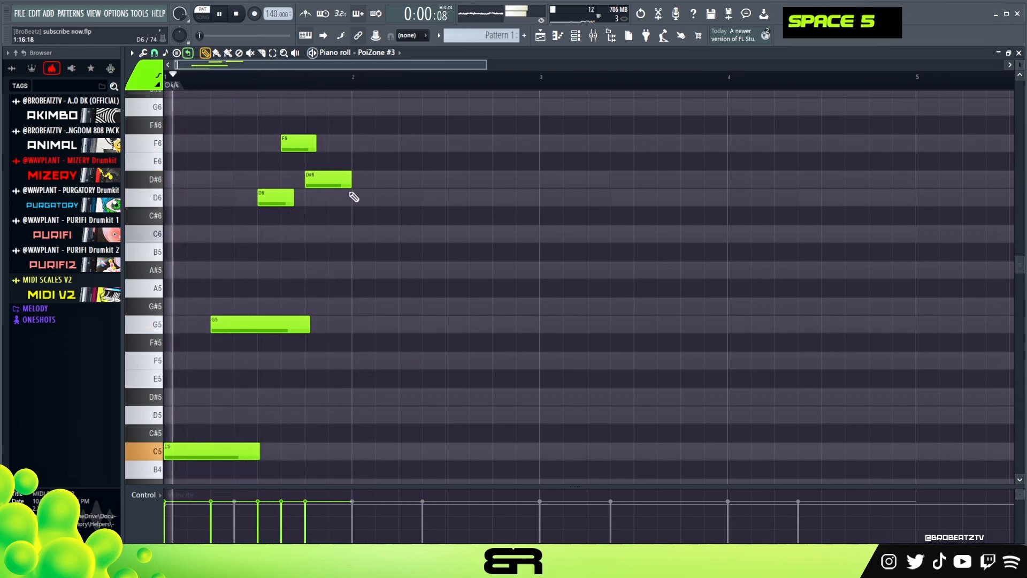
- Duplicate the G5, D6, F6 and D#6 notes so the copied G5 starts bar 2, and play the phrase
drag(375, 117, 367, 331)
right_click(380, 294)
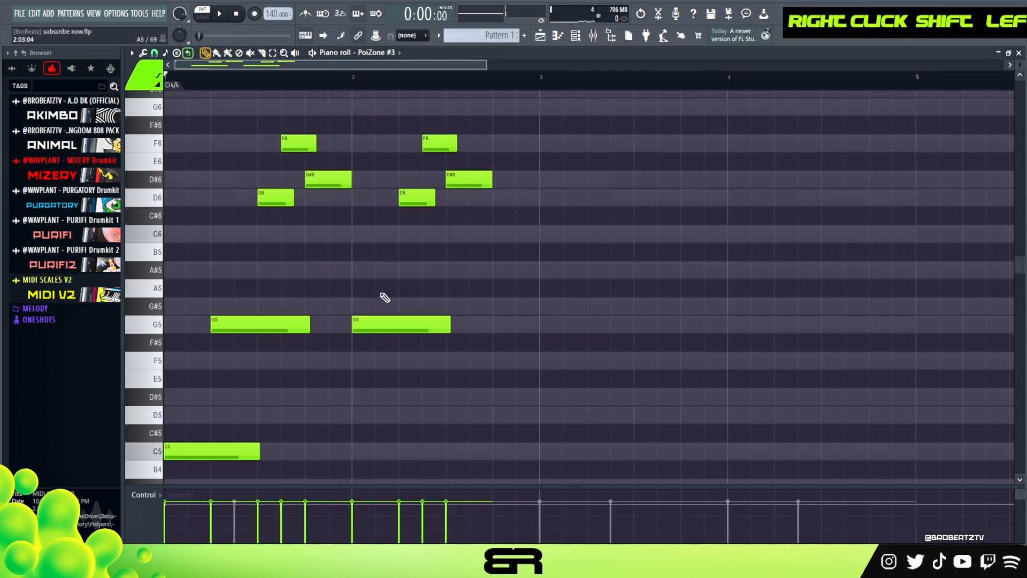
key(space)
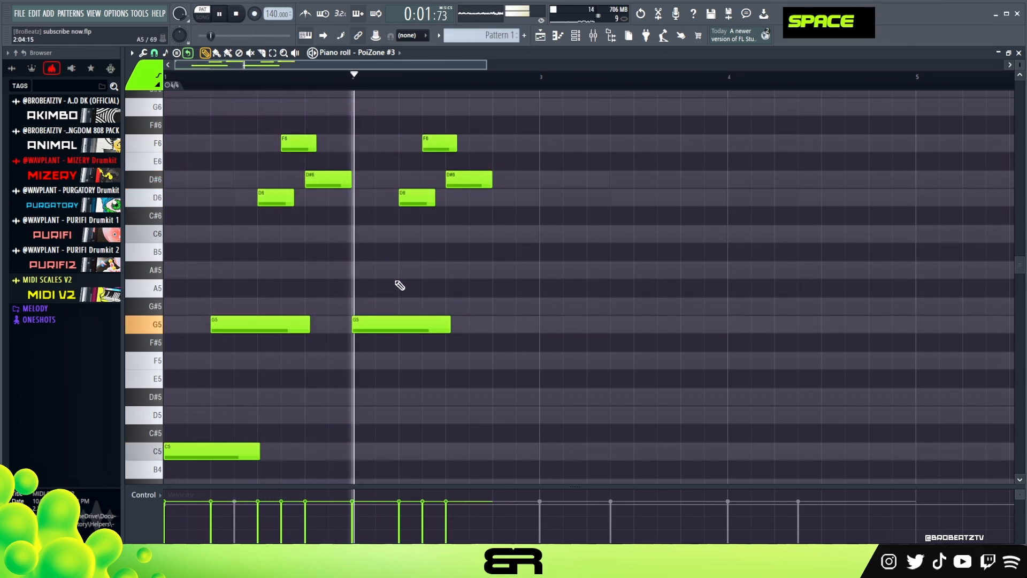
- Try the copied F6 note in bar 2 at E6 with playback, and move it back to F6
key(space)
key(space)
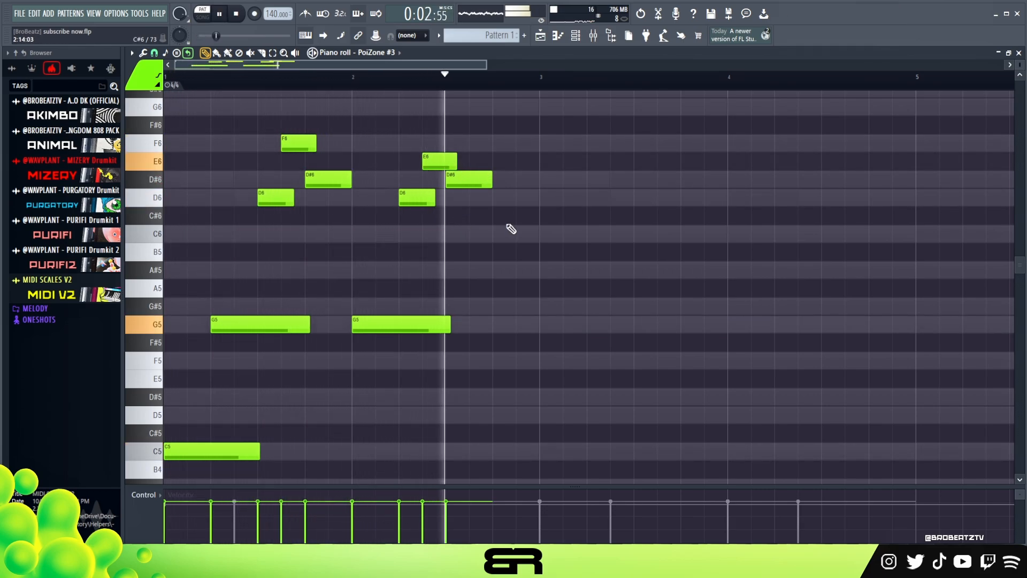
key(space)
key(space)
drag(444, 161, 444, 144)
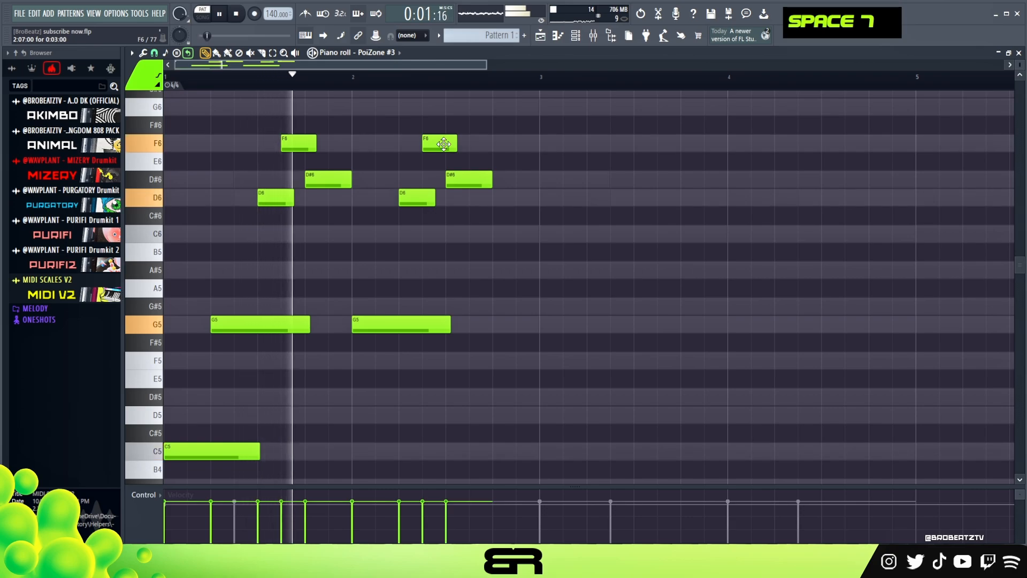
- Lower bar 2's F6 note to D#6 and its final D#6 note to D6, extending that last note to about five steps
key(space)
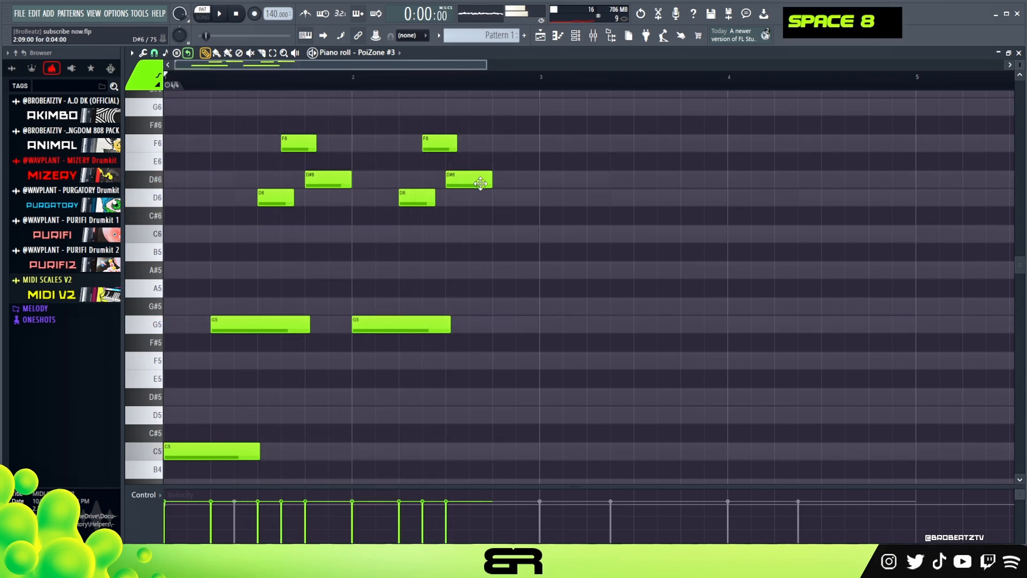
key(space)
key(space)
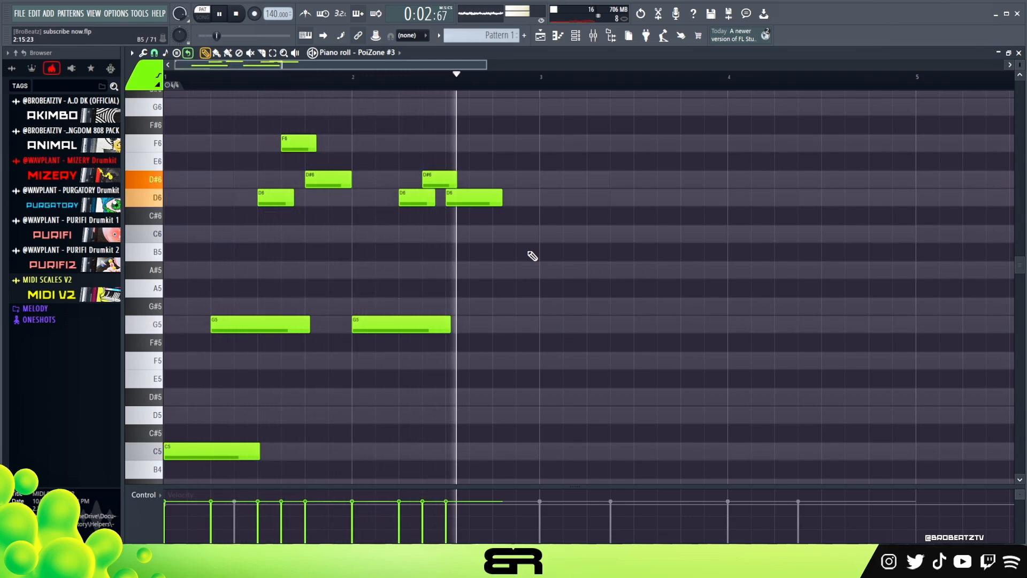
key(space)
key(space)
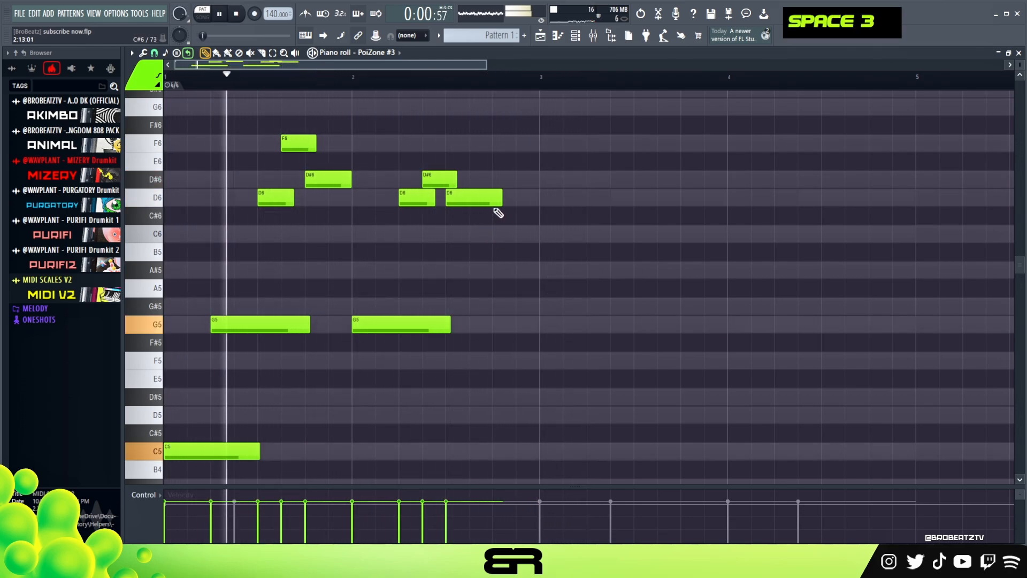
- Lengthen the final D6 note of bar 2 to about six and a half steps, and check it with playback
drag(502, 198, 526, 198)
right_click(527, 236)
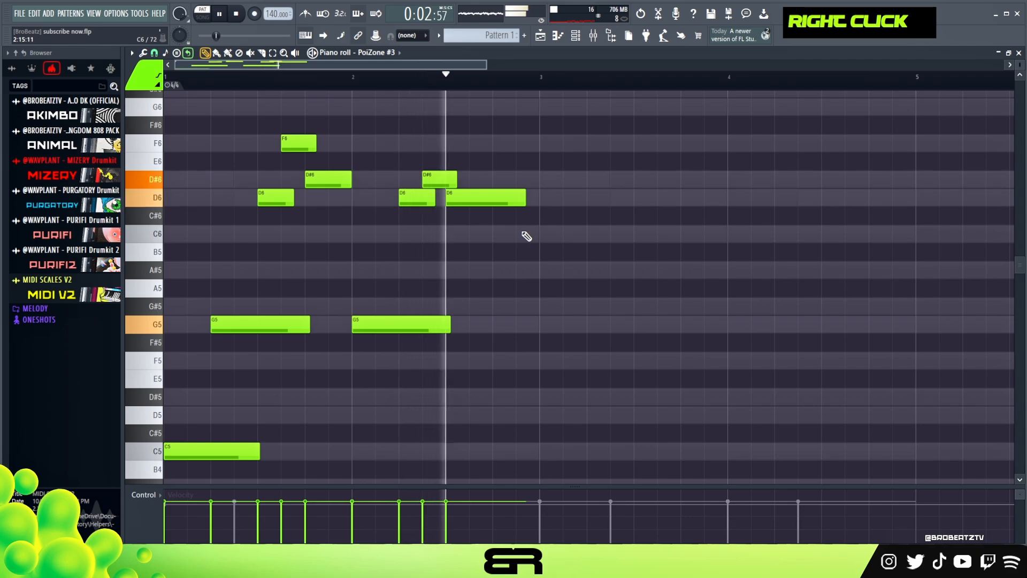
key(space)
key(space)
key(space)
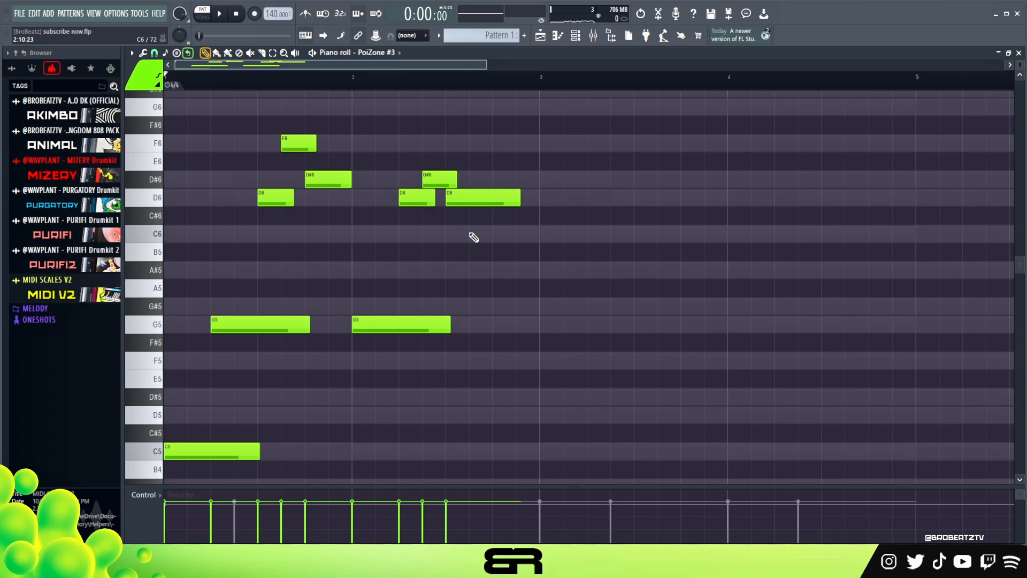
scroll(461, 261, down, 1)
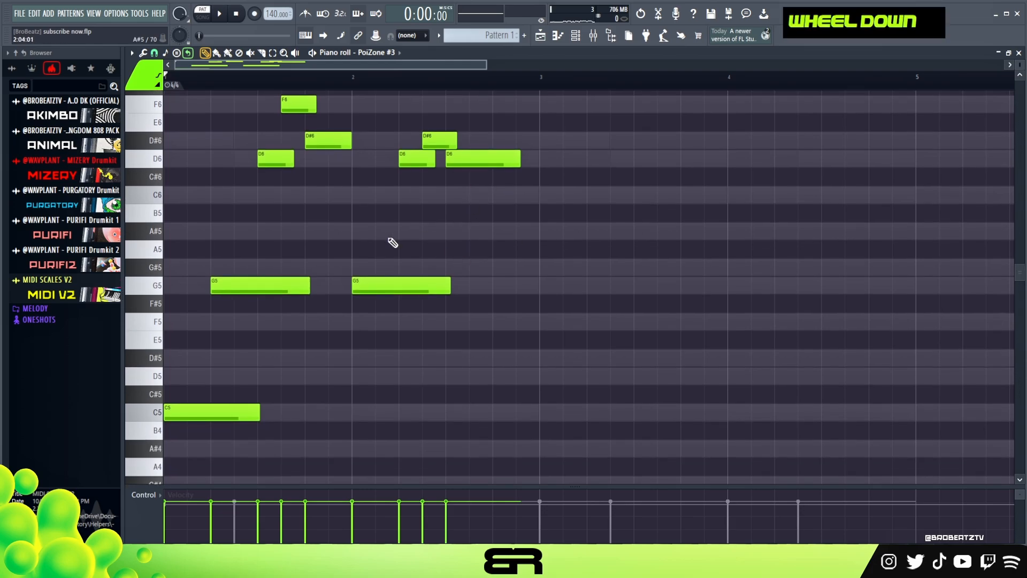
scroll(392, 243, up, 1)
- Shorten bar 2's G5 note to just past the start of the following D6, and play the phrase
key(space)
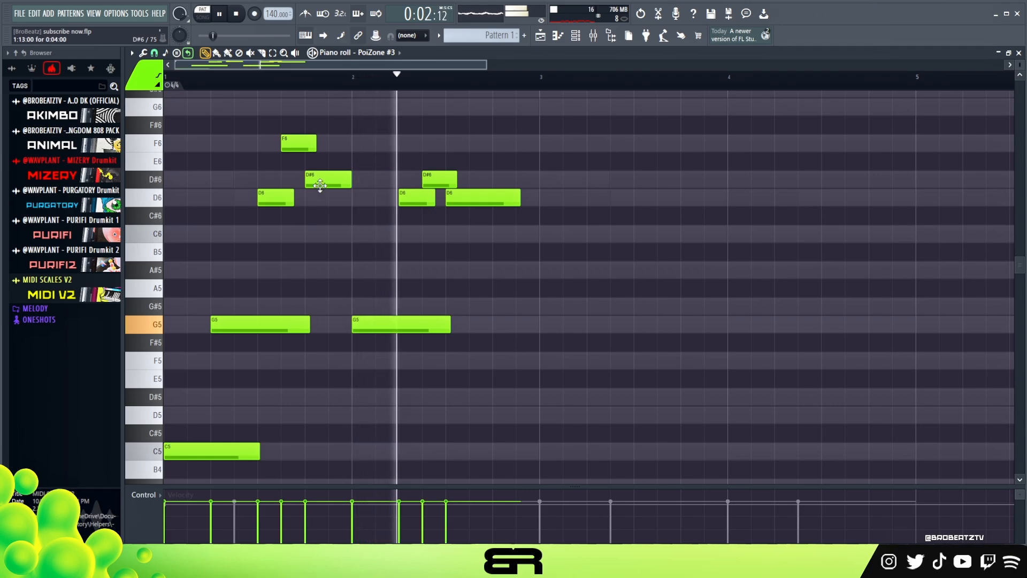
key(space)
key(space)
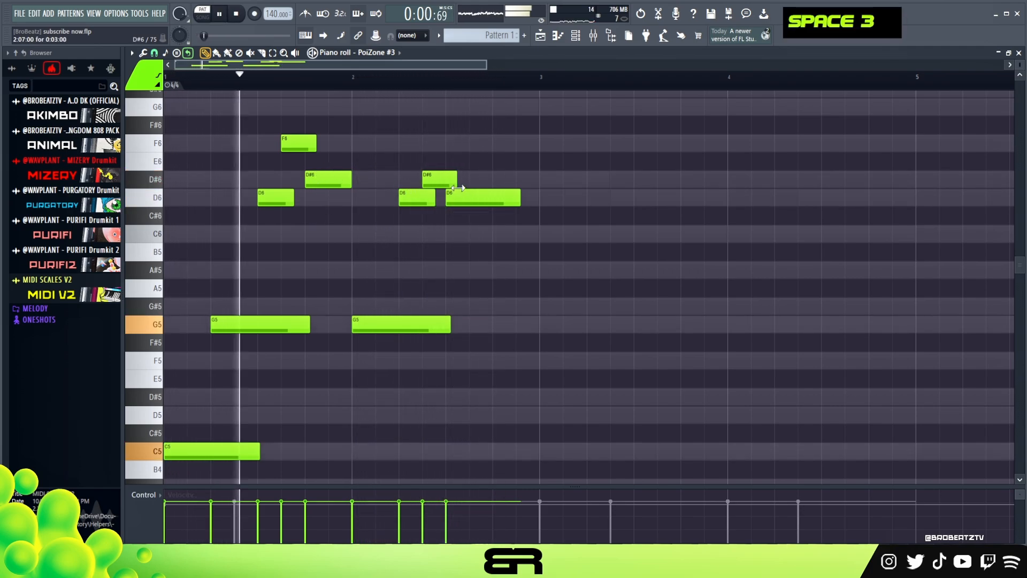
drag(452, 325, 414, 343)
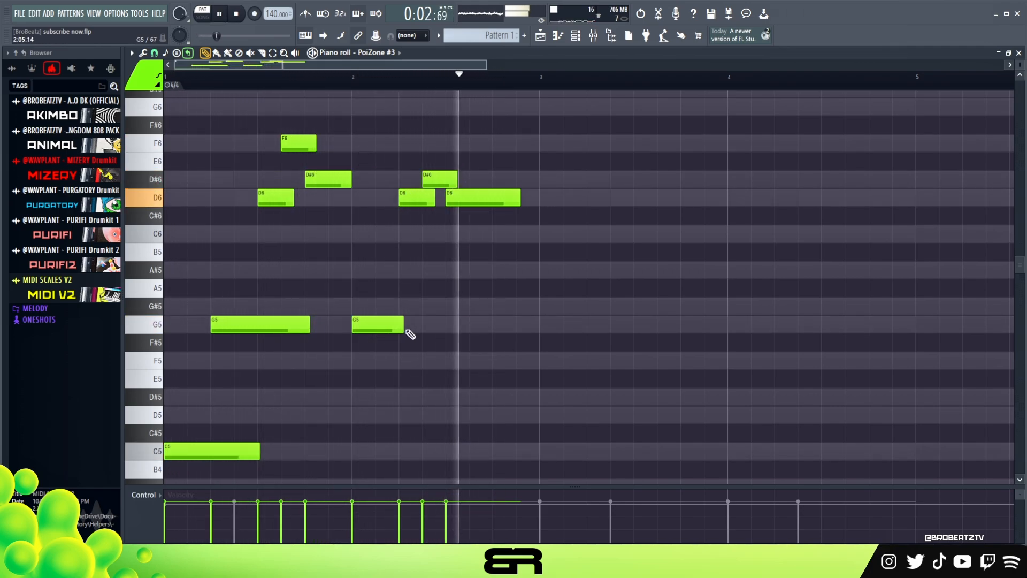
key(space)
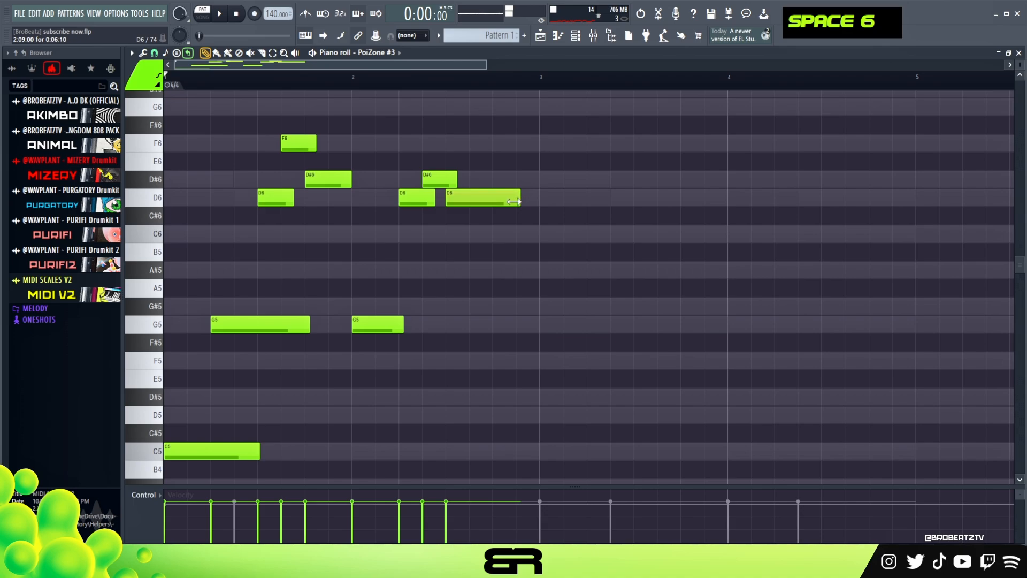
- Trim the final D6 note of bar 2 to about five steps without snapping, and check the phrase with playback
alt+click(521, 198)
alt+right_click(522, 199)
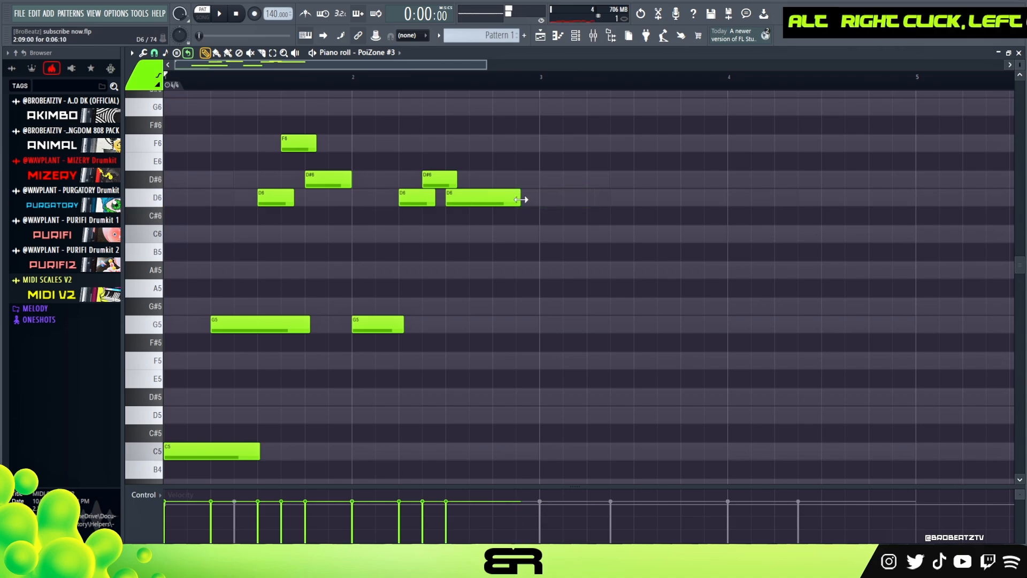
key(space)
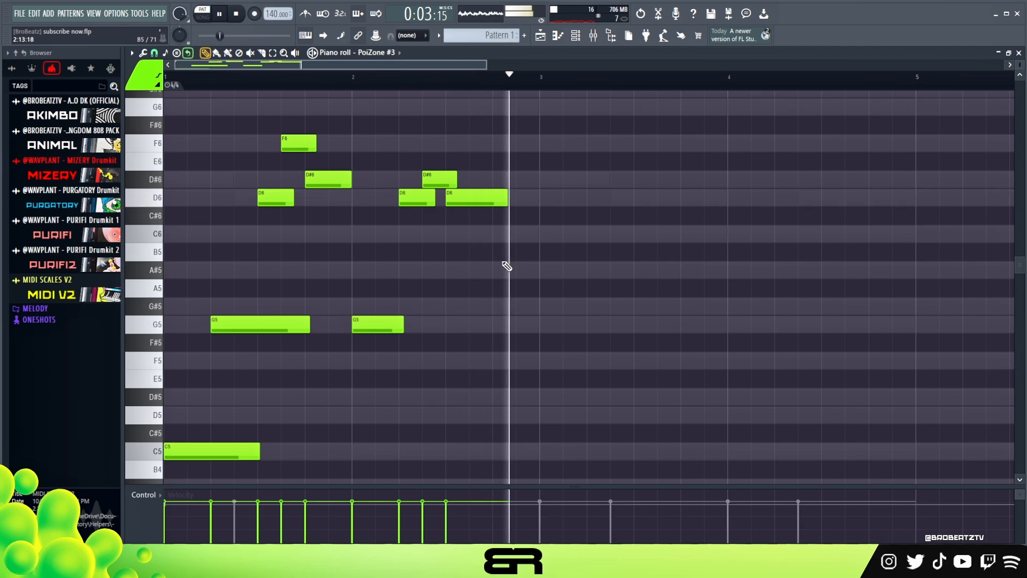
key(space)
key(space)
- Duplicate the whole two-bar PoiZone #3 pattern into bars 3 and 4 and clear the selection
key(ctrl+a)
drag(289, 321, 628, 320)
right_click(597, 251)
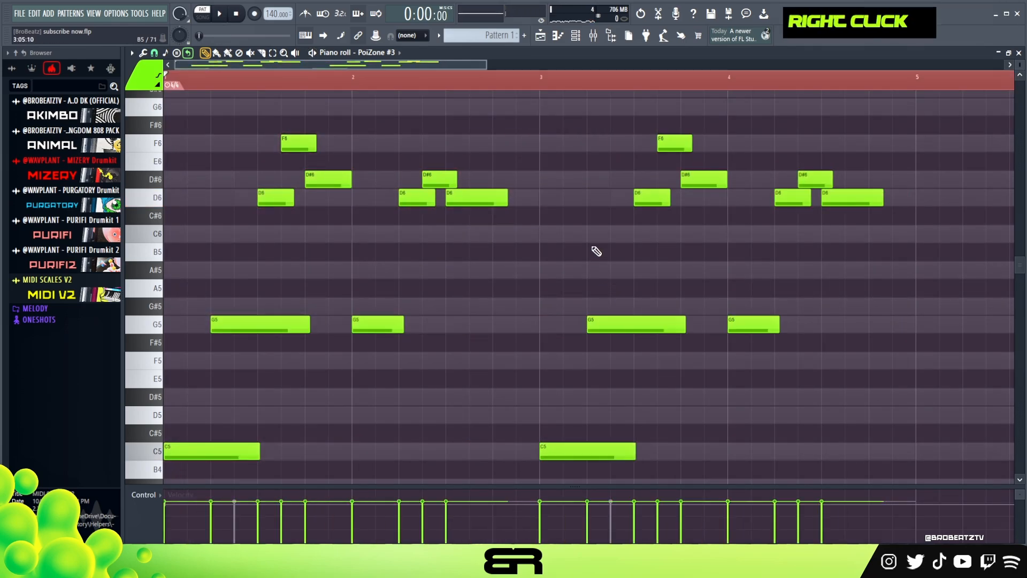
scroll(531, 85, down, 1)
double_click(530, 86)
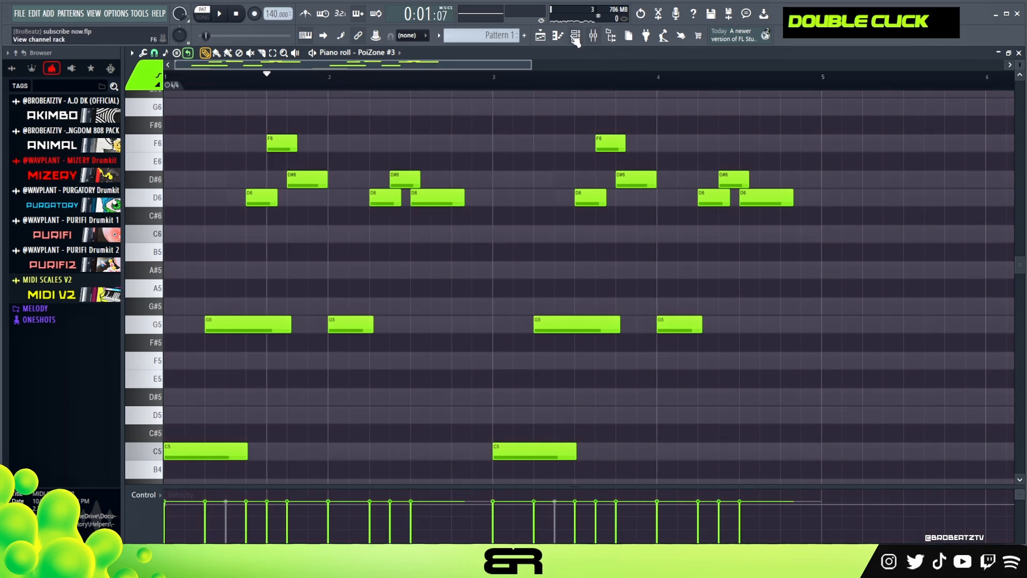
- Open the PoiZone #4 synth from the channel rack and audition its LED Morpho TC preset with a few notes
click(575, 36)
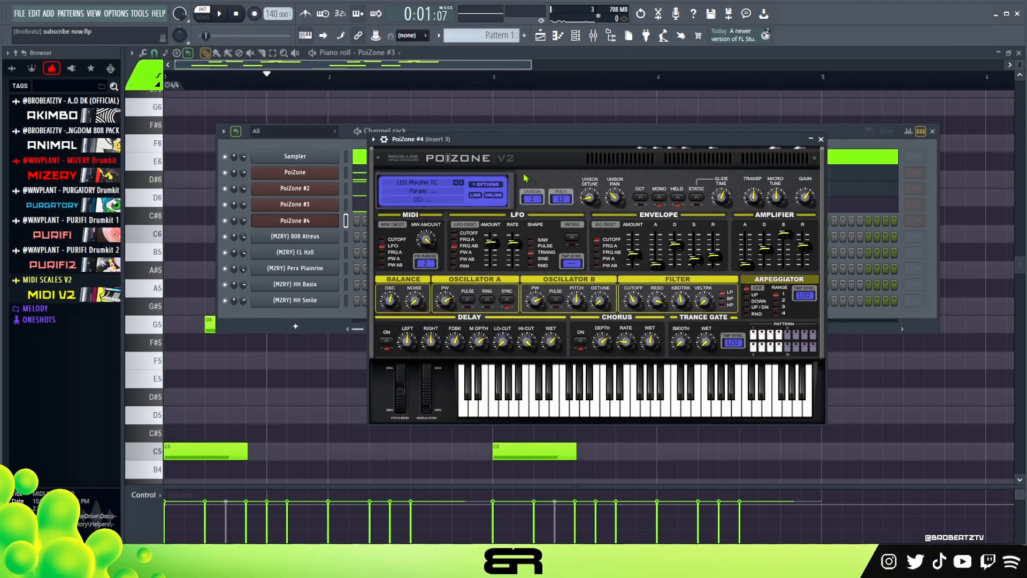
drag(497, 139, 500, 116)
key(x)
key(r)
key(t)
- Open the PoiZone #4 presets library and browse the Default bank to the LED presets around LED Morpho TC
click(428, 160)
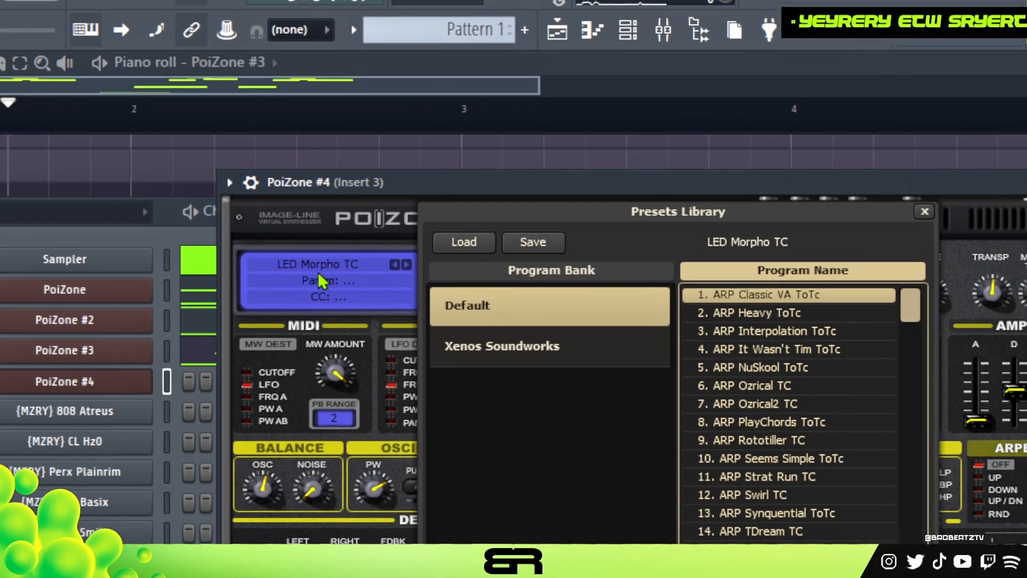
scroll(756, 407, down, 10)
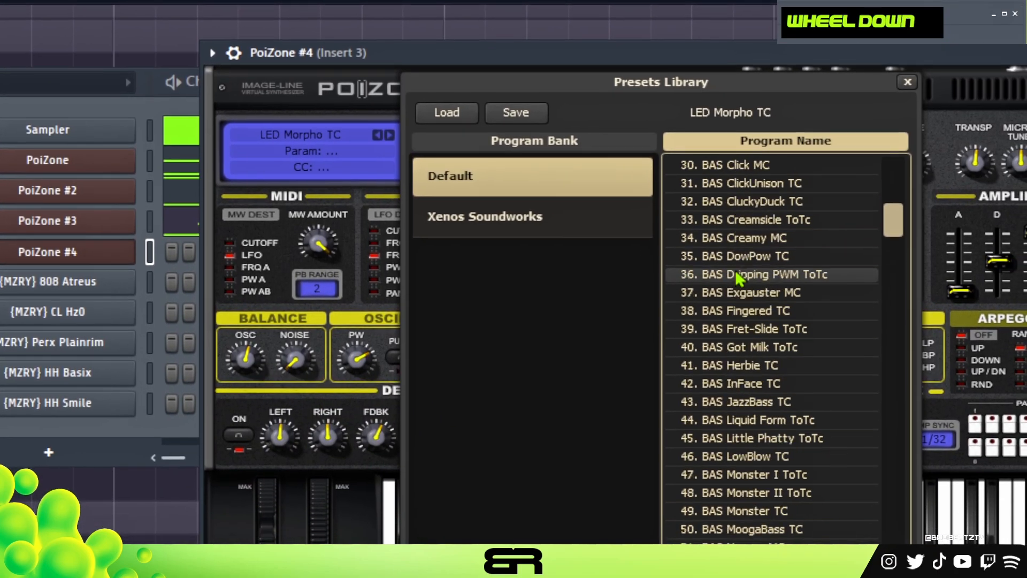
scroll(739, 275, down, 19)
scroll(728, 266, down, 4)
scroll(739, 274, up, 2)
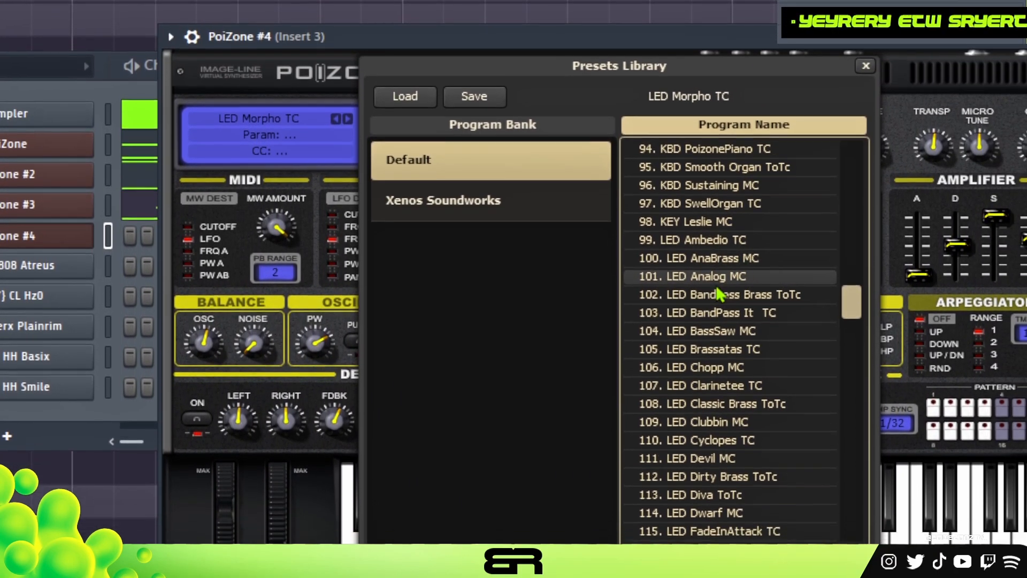
scroll(717, 281, down, 5)
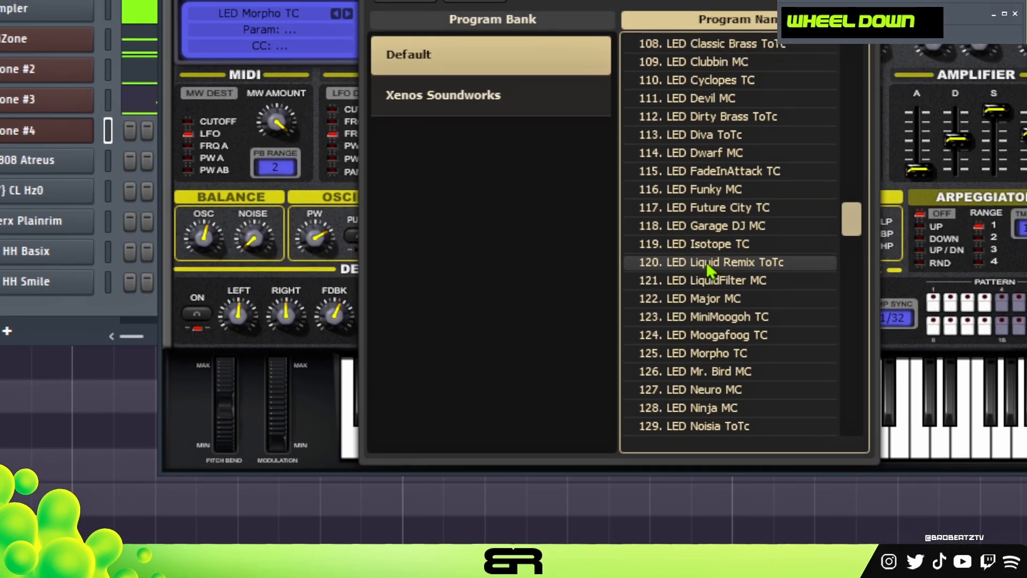
scroll(706, 263, down, 1)
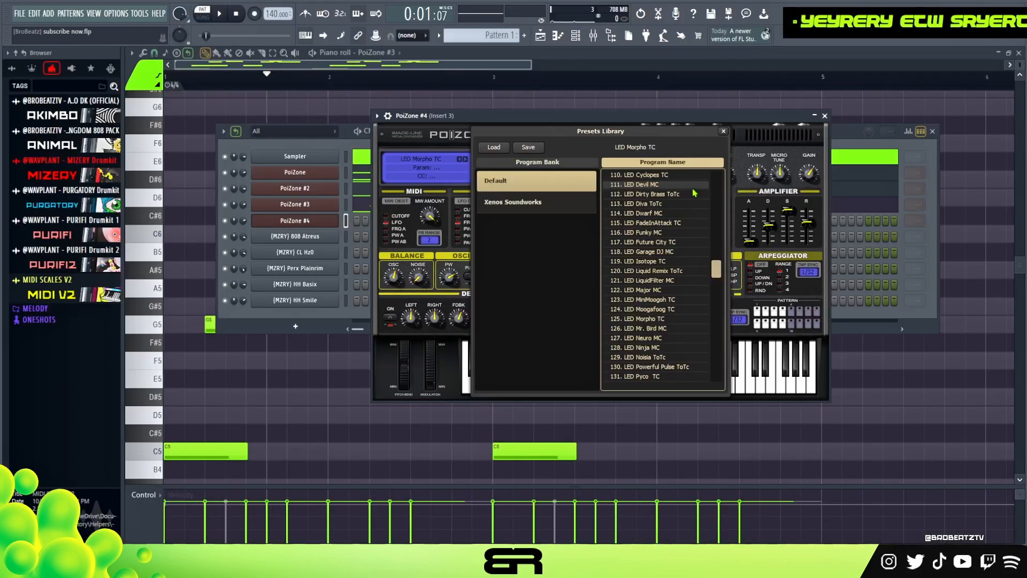
- Close the PoiZone #4 presets library and synth, and open that channel's empty piano roll, checking it briefly with playback
click(723, 131)
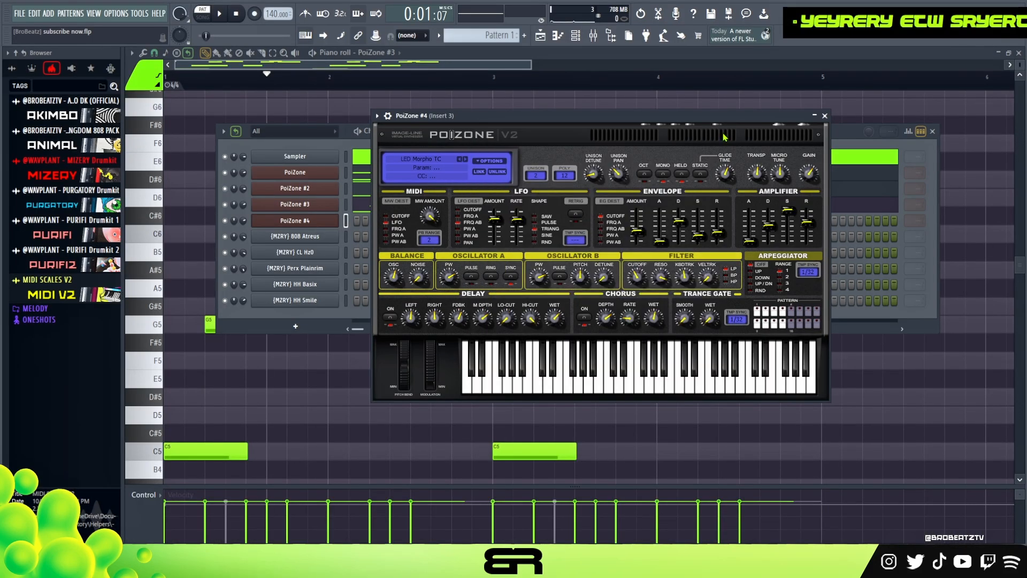
click(825, 116)
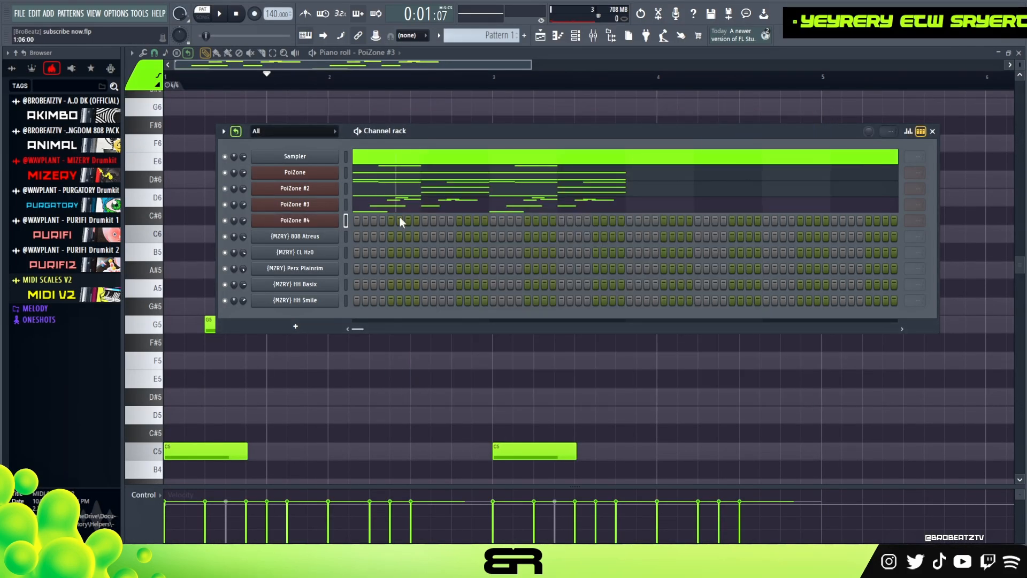
right_click(336, 220)
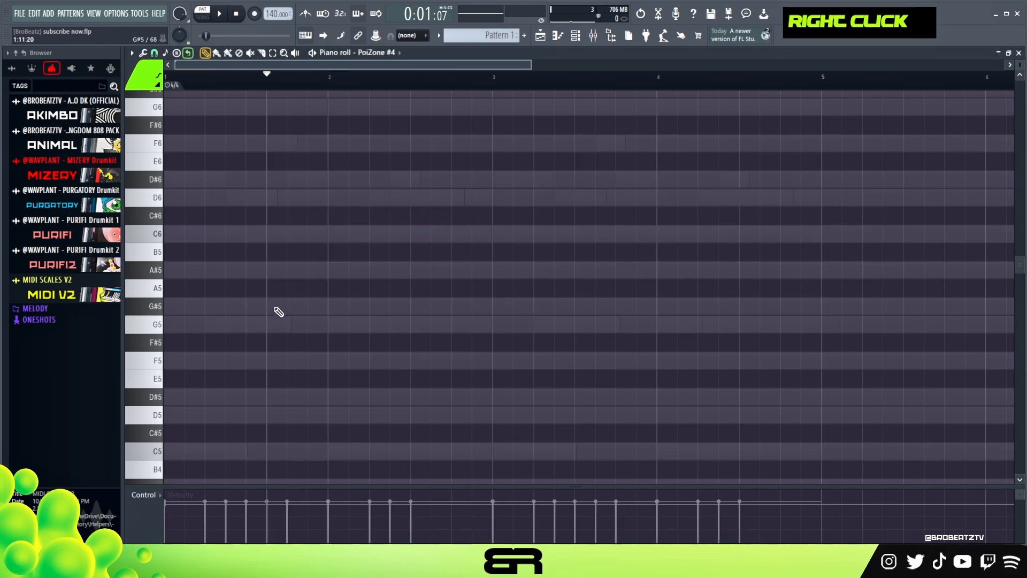
scroll(247, 178, down, 2)
key(space)
key(space)
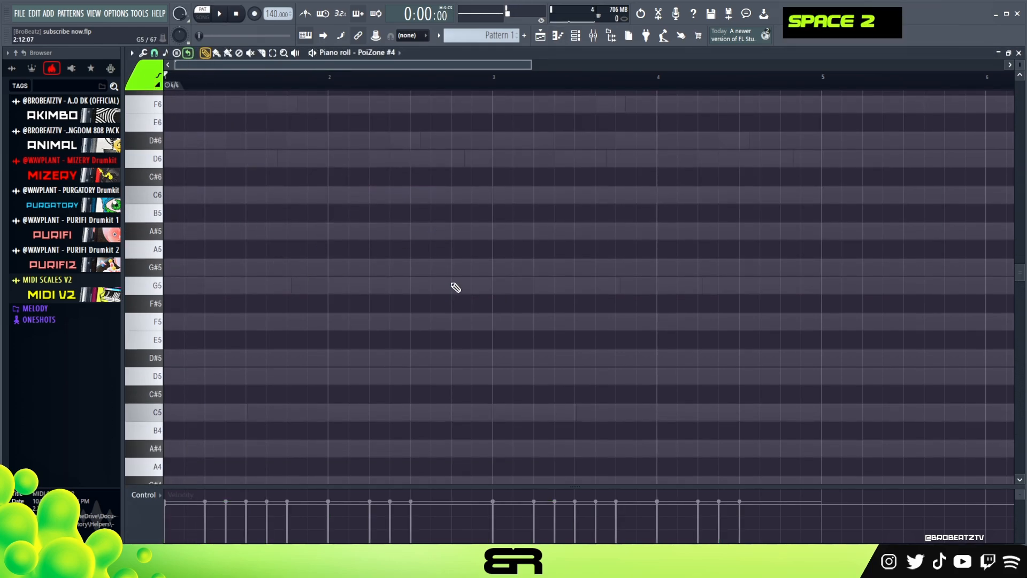
- Copy the PoiZone #3 pattern from the channel rack and paste it into PoiZone #4
click(576, 35)
right_click(314, 207)
click(487, 220)
right_click(309, 225)
click(310, 222)
right_click(311, 222)
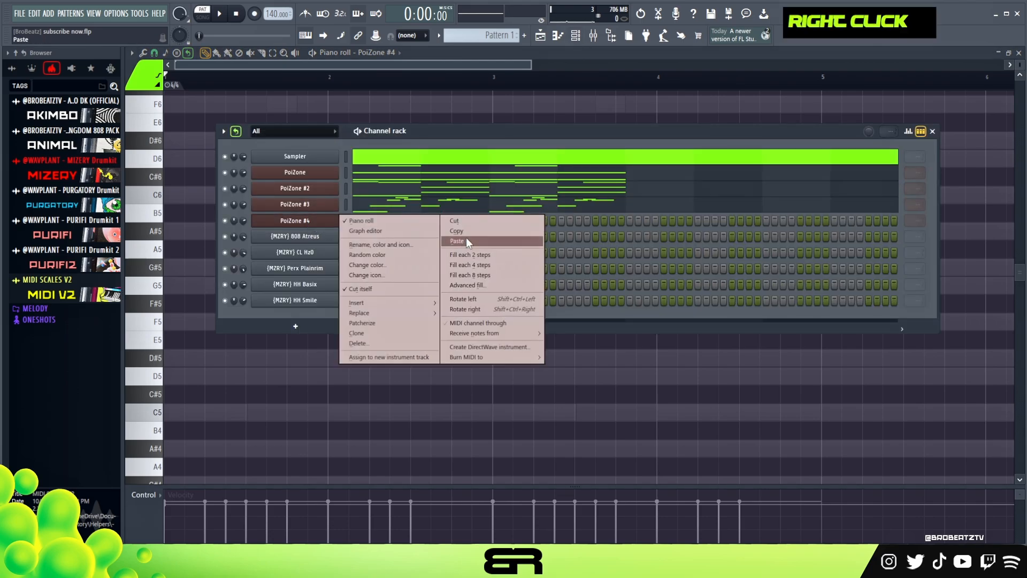
click(460, 243)
click(327, 400)
- Delete the G5, D6, D#6 and D6 notes that start in bar 2 and their copies in bar 4
scroll(342, 388, up, 4)
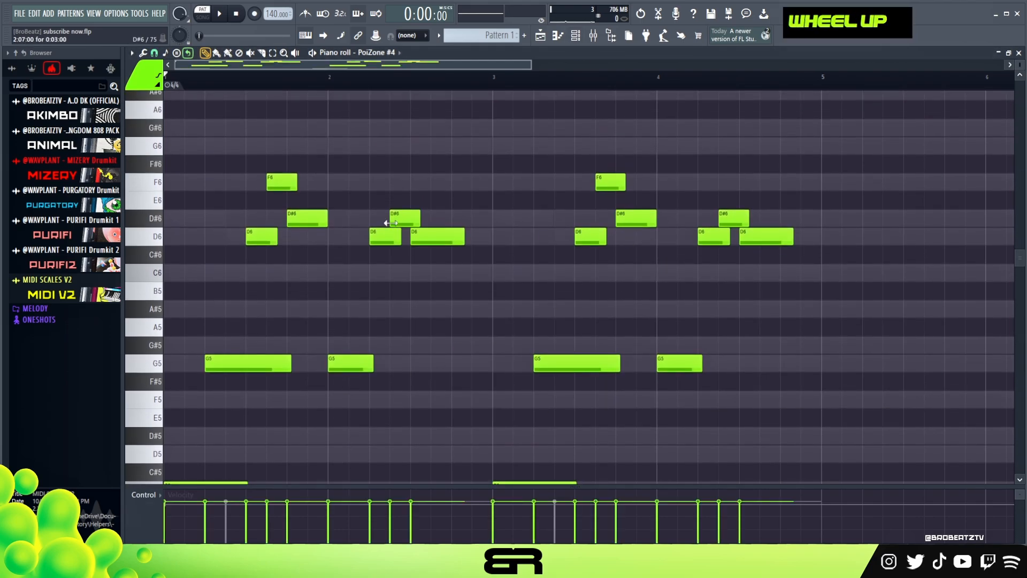
right_click(437, 236)
right_click(405, 218)
right_click(385, 236)
right_click(350, 362)
right_click(766, 236)
right_click(733, 218)
right_click(713, 236)
right_click(679, 363)
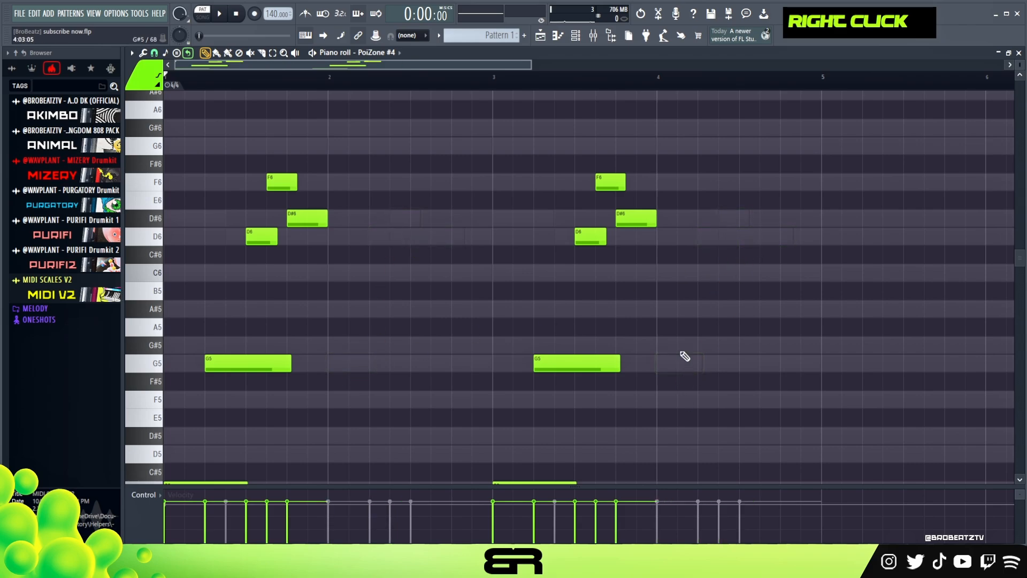
- Shift all PoiZone #4 notes six steps later, play them back and clear the note selection
scroll(418, 281, down, 2)
key(ctrl+a)
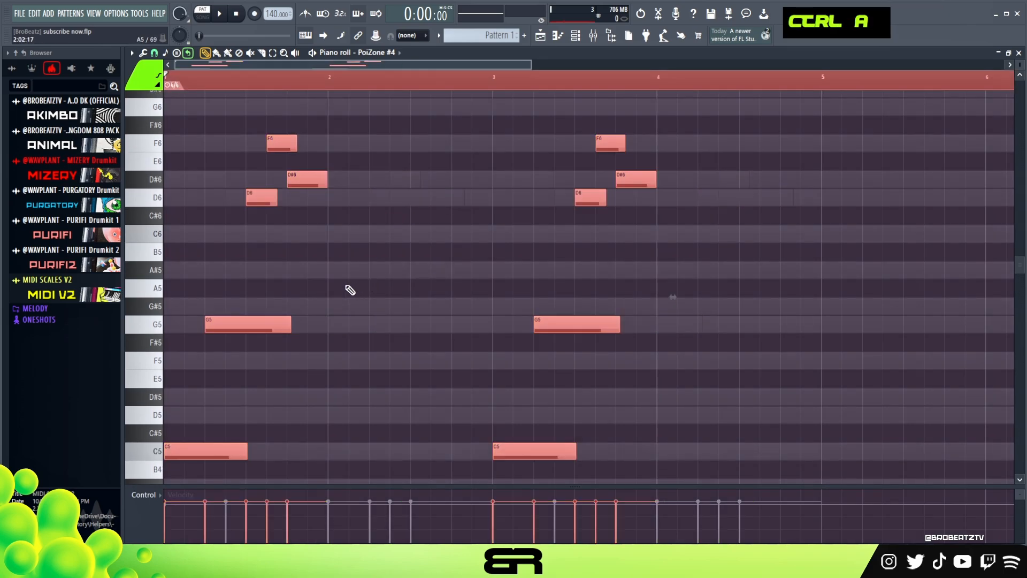
drag(251, 330, 314, 336)
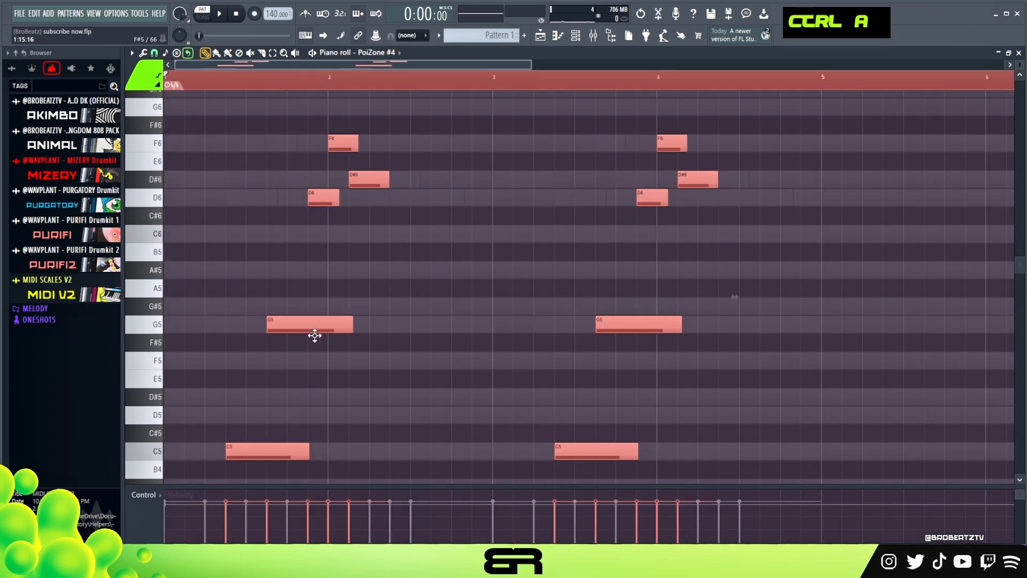
key(space)
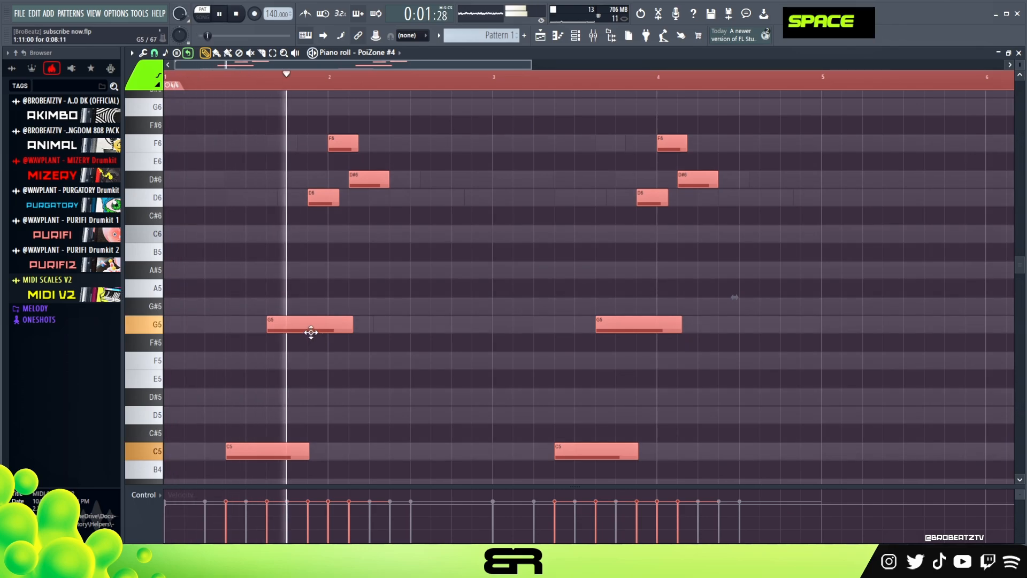
right_click(328, 406)
key(space)
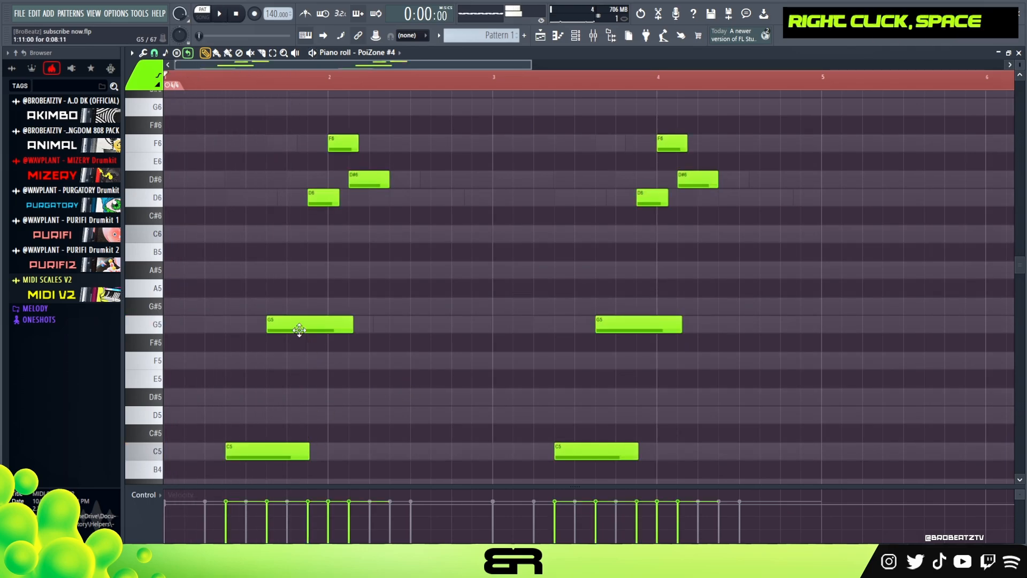
- Rework the first phrase: move G5 to step 9, place D#6 at step 13 and D6 at step 15, and delete F6
drag(299, 329, 285, 329)
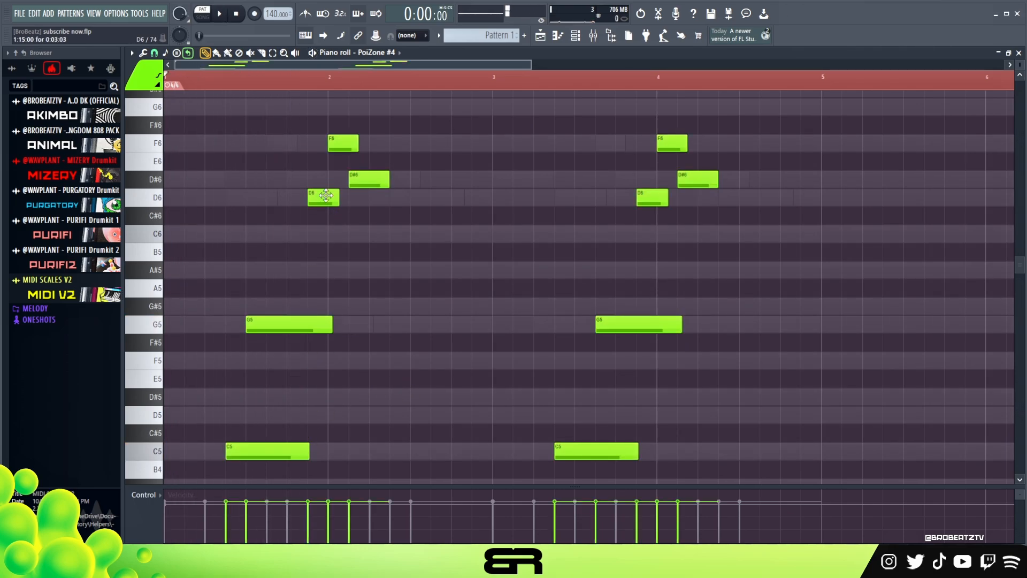
drag(326, 196, 305, 178)
drag(369, 180, 328, 197)
right_click(343, 143)
- Delete all the repeated notes in bars 3 and 4 and clear the timeline selection
scroll(347, 192, down, 2)
scroll(738, 137, up, 2)
drag(737, 118, 553, 444)
right_click(594, 455)
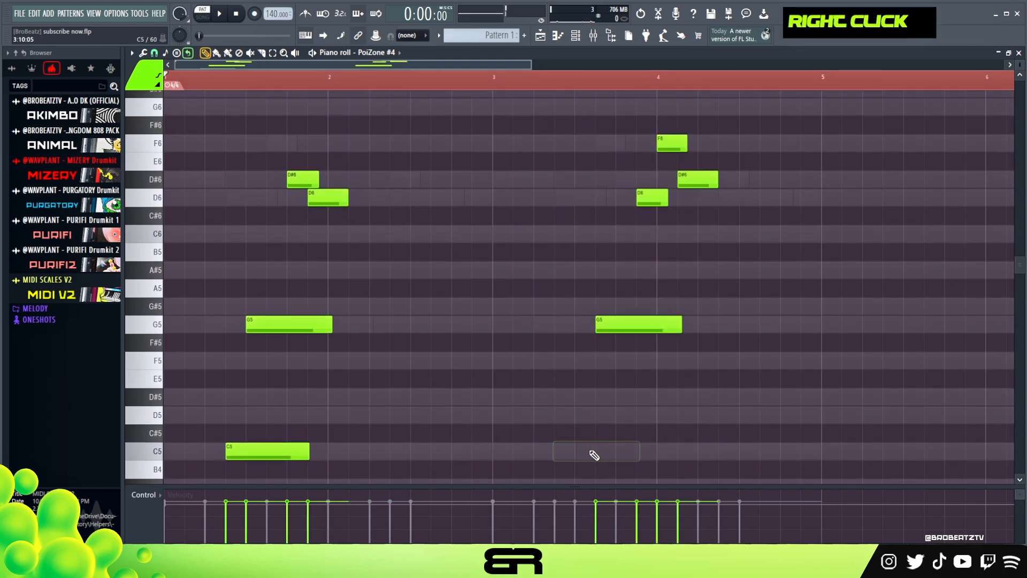
right_click(631, 324)
right_click(651, 197)
right_click(674, 216)
right_click(691, 251)
scroll(526, 237, down, 3)
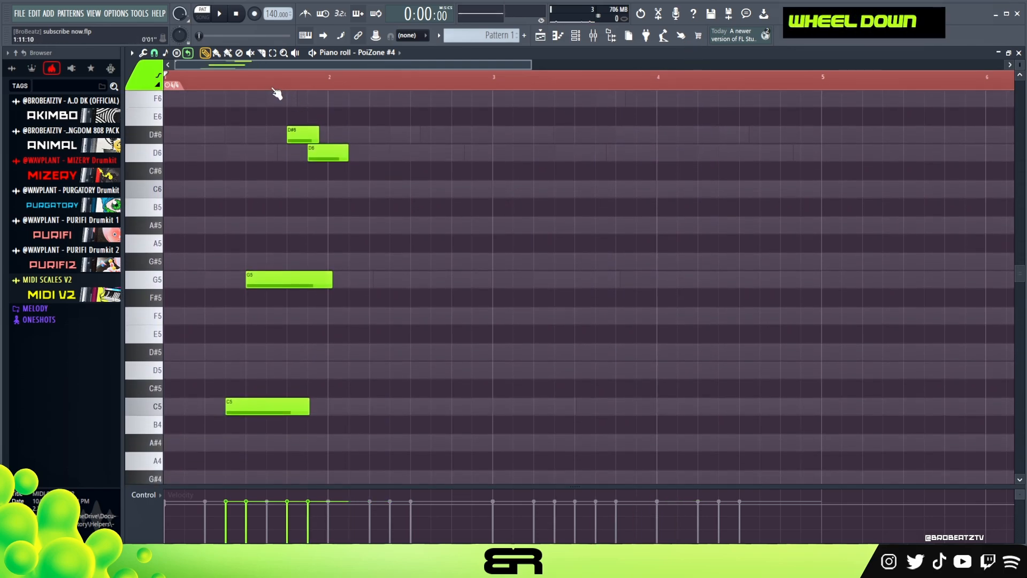
double_click(151, 95)
click(232, 81)
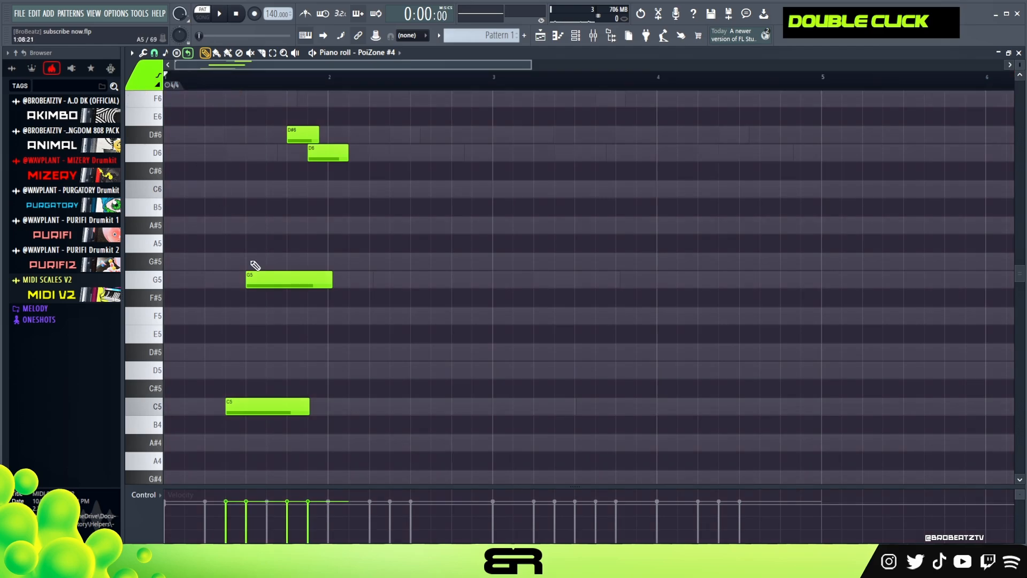
- Shorten the C5 note in bar 1 to about four steps and check the phrase with playback
drag(280, 405, 260, 405)
key(space)
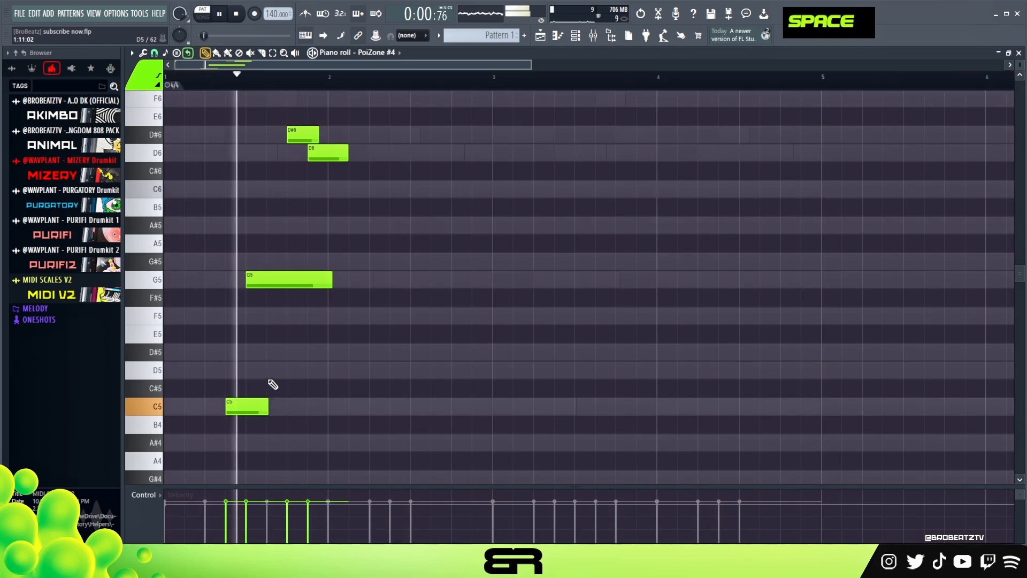
key(space)
key(space)
key(space)
- Check the channel mutes in the channel rack and replay the opening PoiZone #4 phrase several times
click(576, 38)
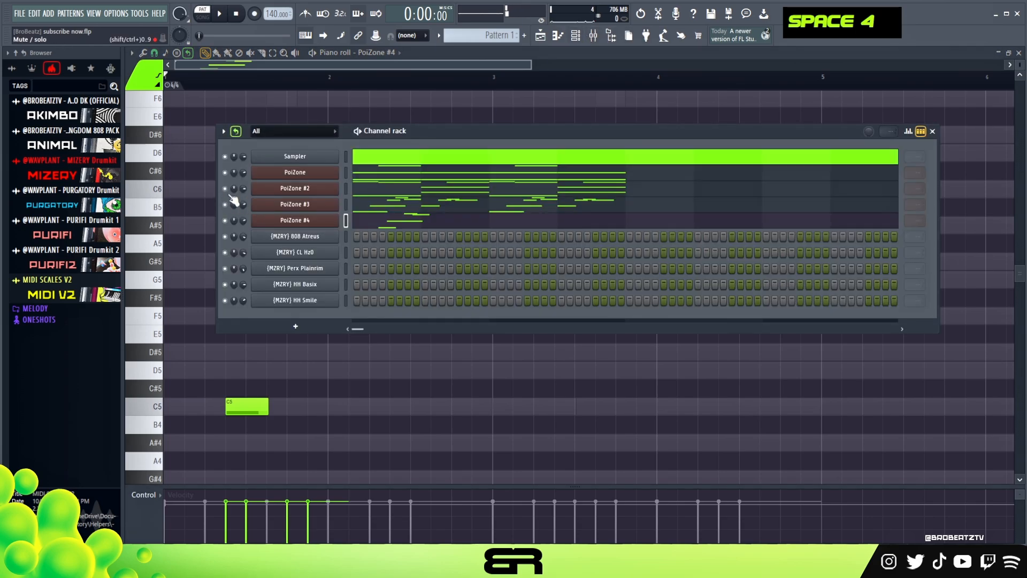
double_click(225, 198)
right_click(200, 187)
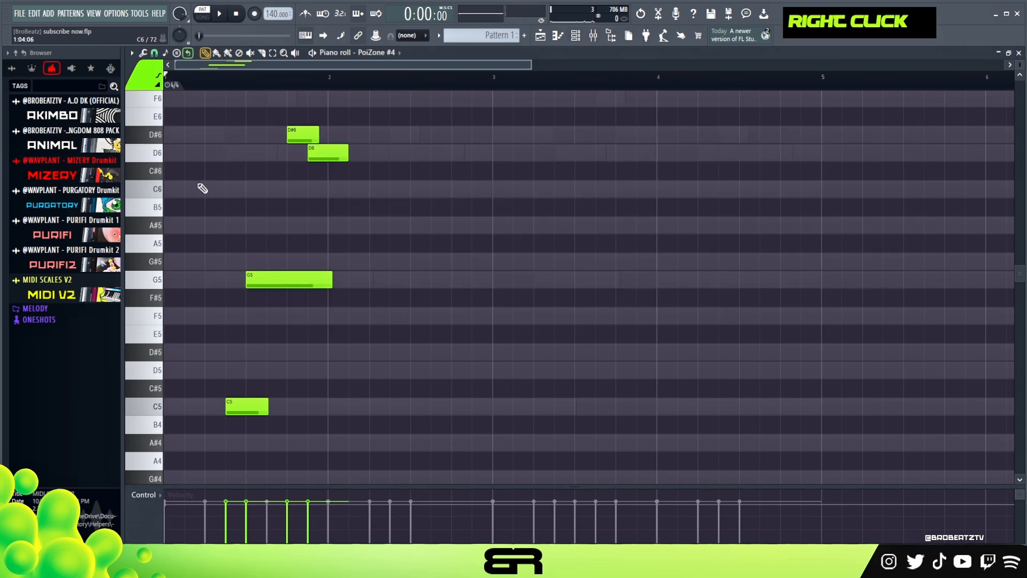
key(space)
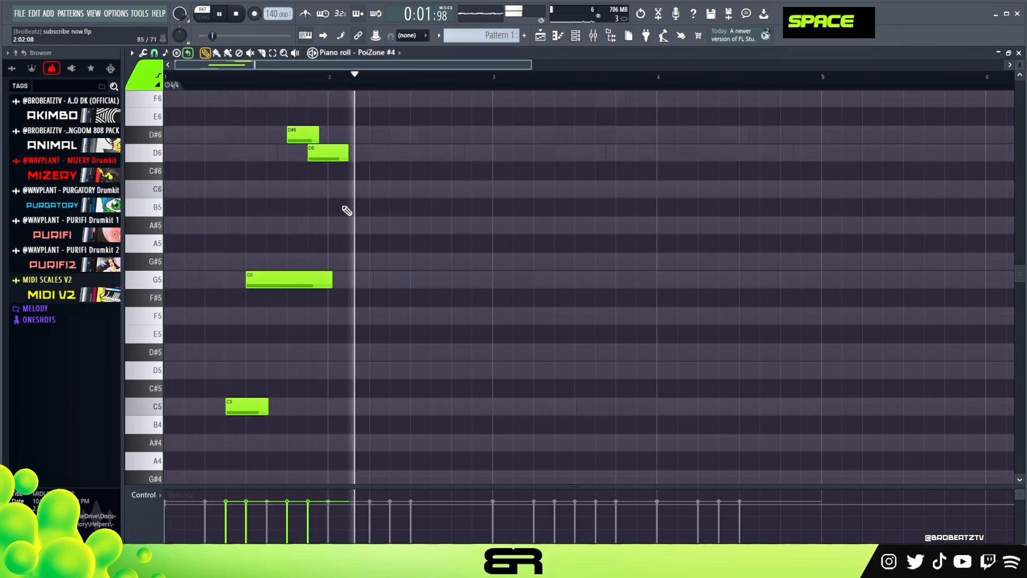
key(space)
key(space)
key(space)
key(space)
key(space)
key(space)
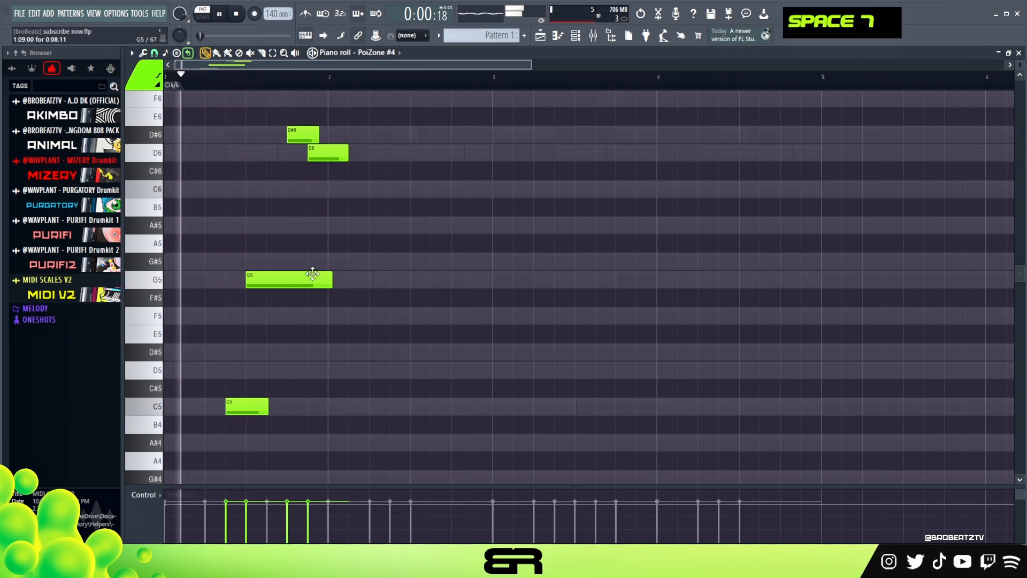
key(space)
- Move the D#6 and D6 notes two steps earlier, to steps 11 and 13 of bar 1, and play the phrase
mouse_move(303, 135)
mouse_down()
mouse_move(283, 134)
mouse_move(301, 154)
mouse_up()
key(space)
key(space)
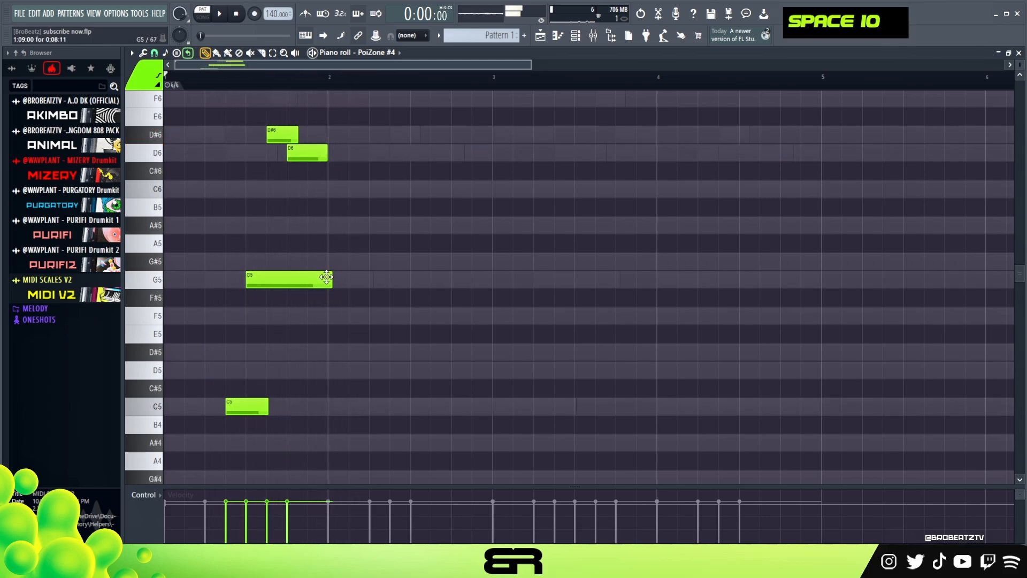
- Fine-tune the note lengths without snapping: G5 to about 3.5 steps, D6 to about 4.5 and C5 to about three
key(space)
drag(284, 286, 273, 286)
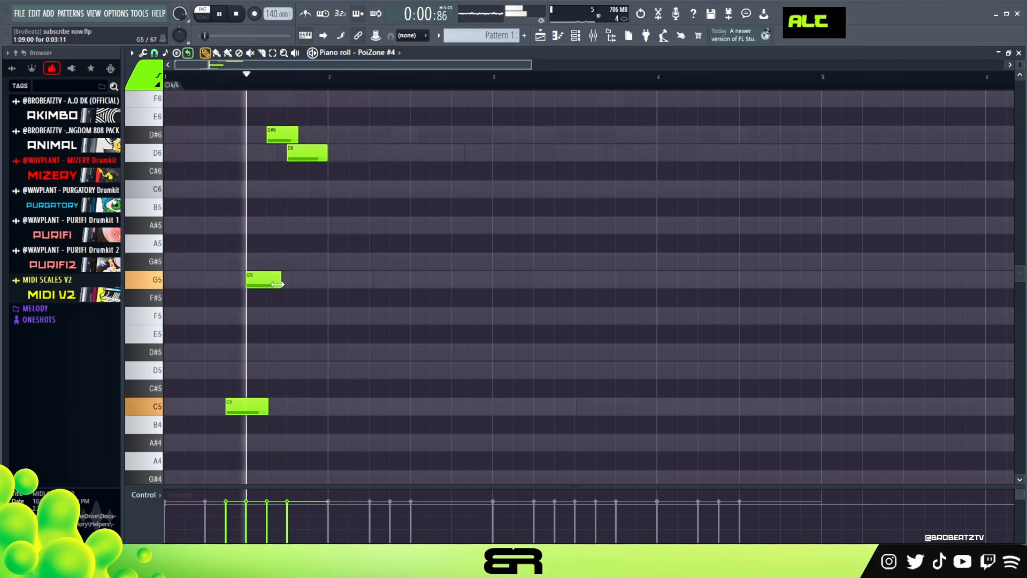
drag(327, 154, 332, 154)
key(space)
key(space)
drag(266, 405, 257, 405)
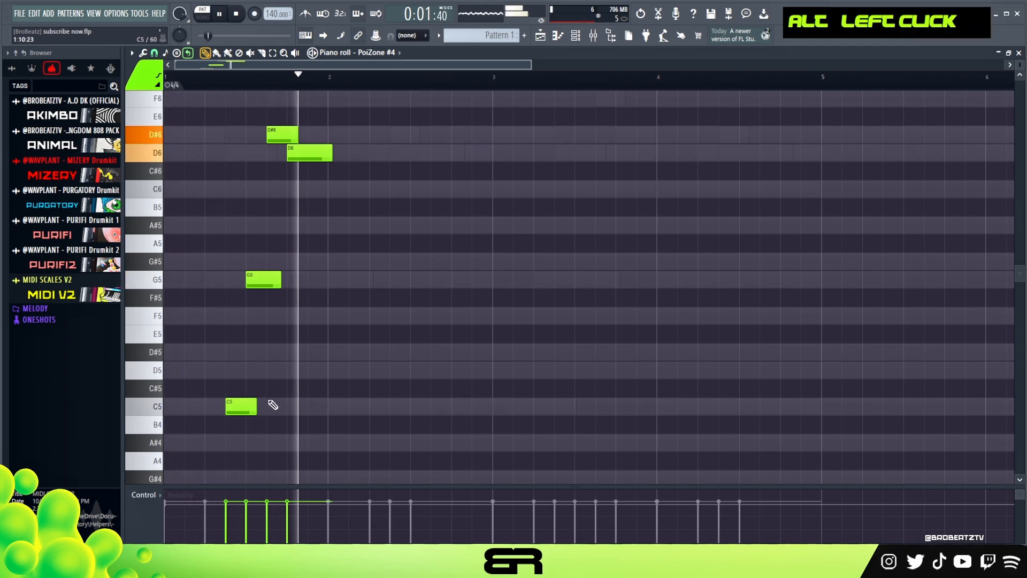
- Raise the velocity of all four notes slightly, clear the selection and check the phrase with playback
key(ctrl+a)
alt+scroll(321, 316, up, 2)
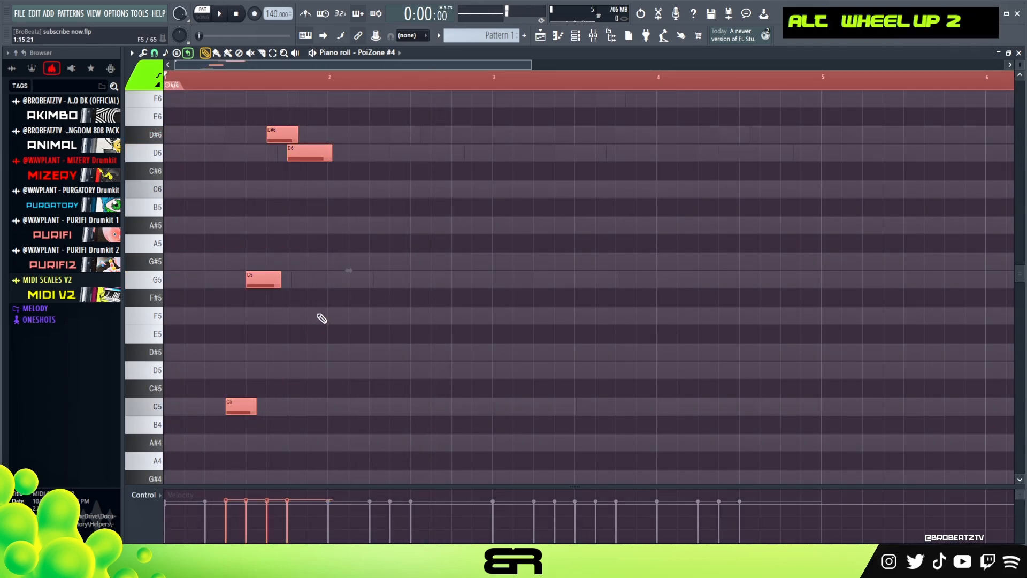
key(space)
key(space)
right_click(358, 322)
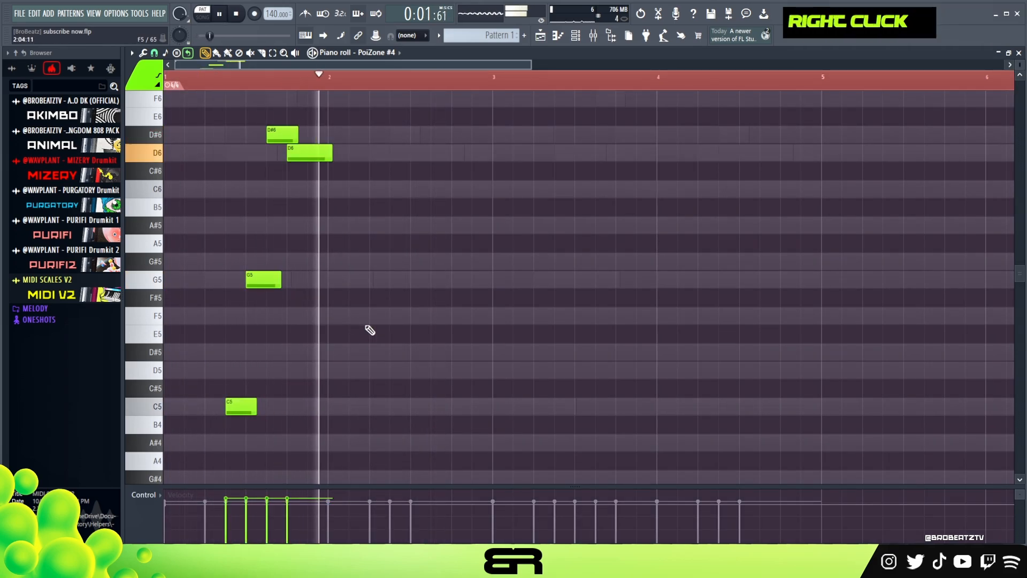
key(space)
key(space)
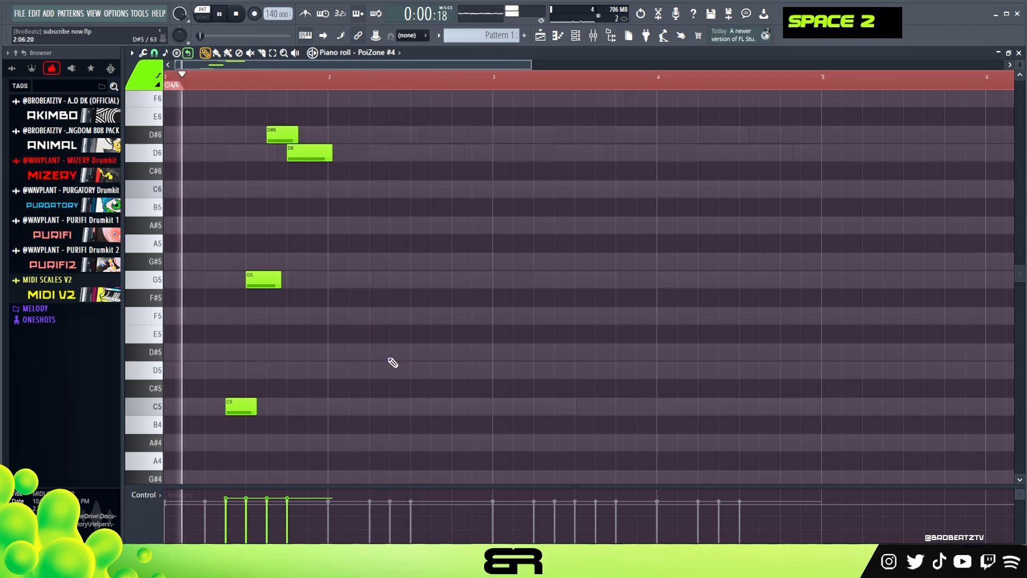
key(space)
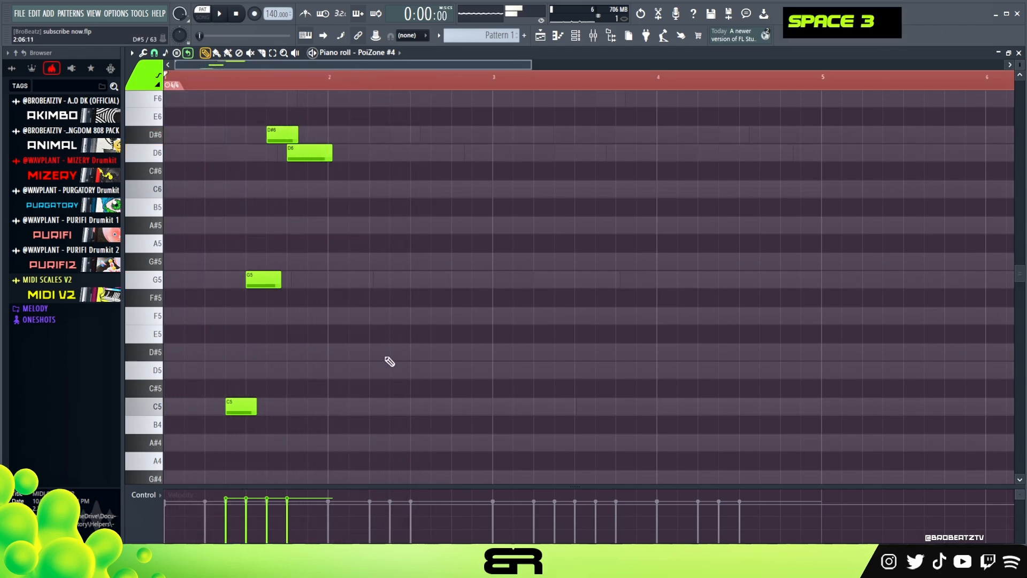
- Add a three-step D#5 at step 7 of bar 2 and a G5 of about 6.5 steps at step 9, checking them with playback
click(406, 350)
drag(431, 281, 487, 295)
key(space)
right_click(464, 339)
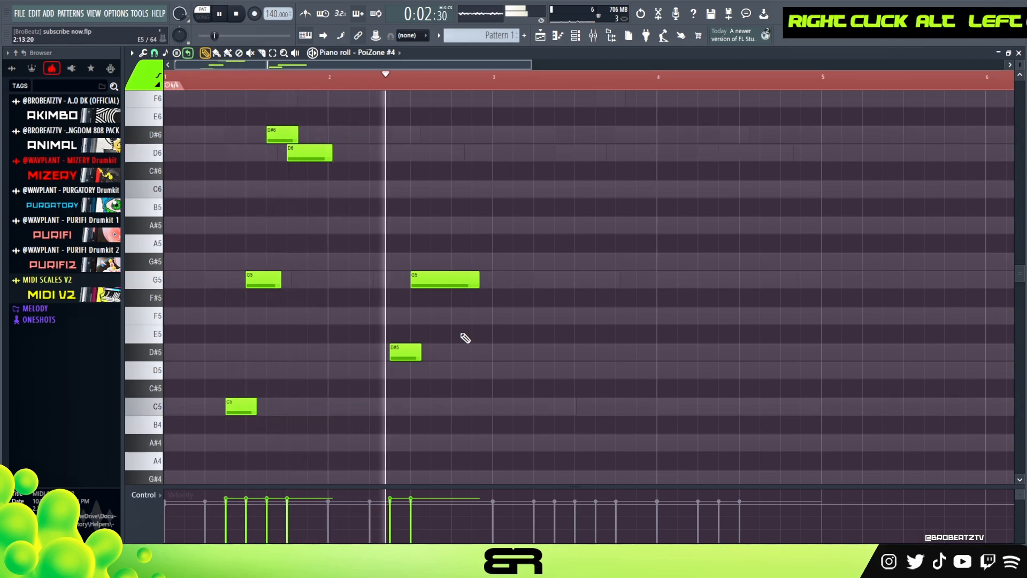
key(space)
key(space)
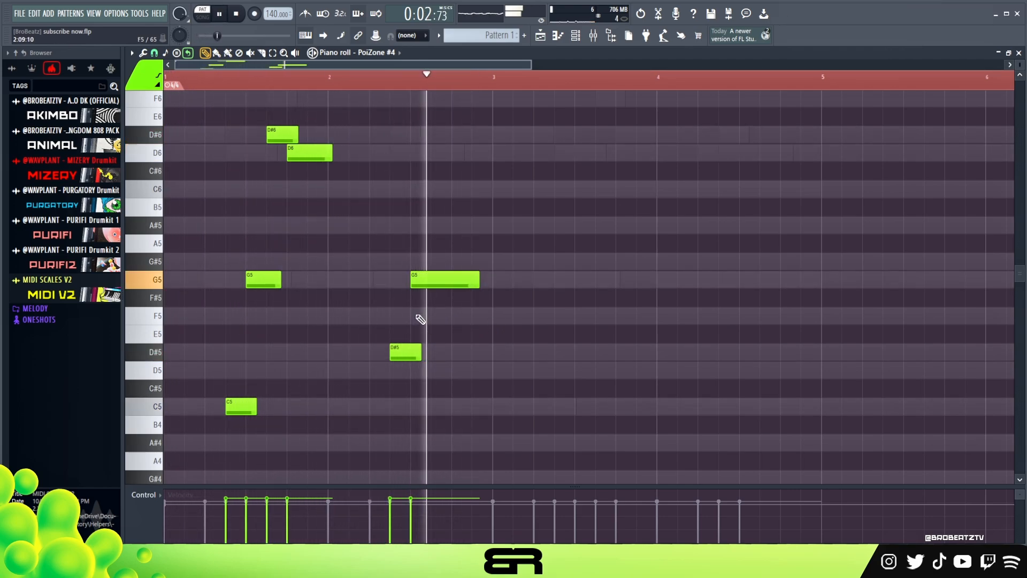
- Duplicate the whole two-bar PoiZone #4 phrase into bars 3 and 4 and clear the selection
key(space)
key(ctrl+a)
drag(241, 406, 577, 392)
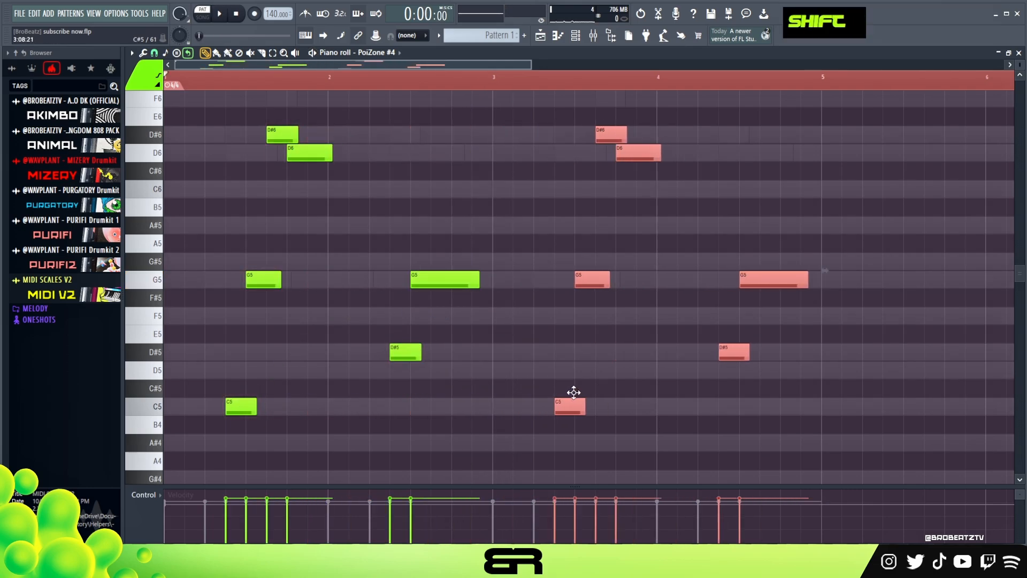
right_click(592, 380)
- Transpose the D#6 and D6 notes in bar 3 down one octave and deselect them
key(ctrl)
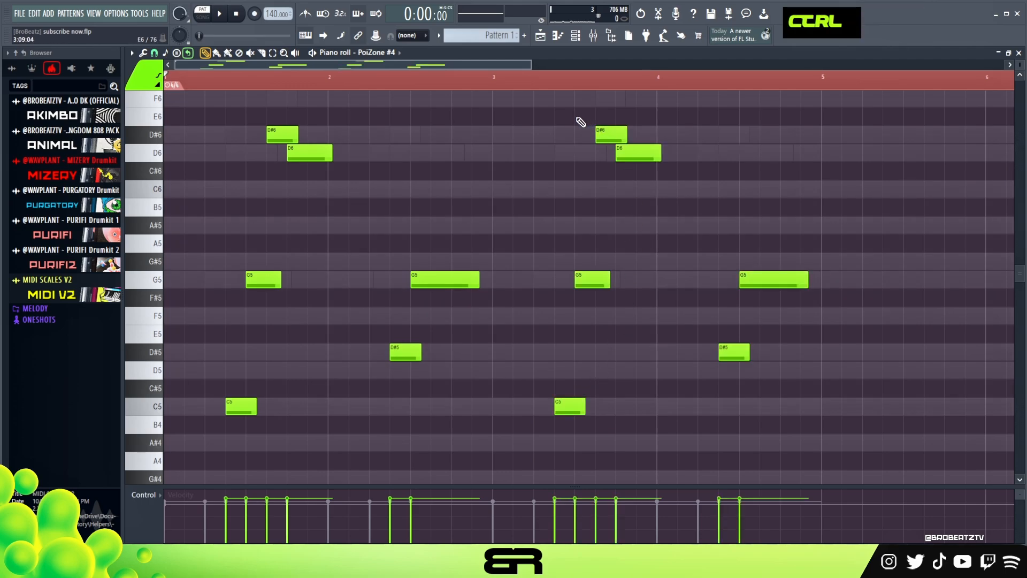
drag(590, 122, 665, 174)
key(ctrl+Down)
right_click(643, 336)
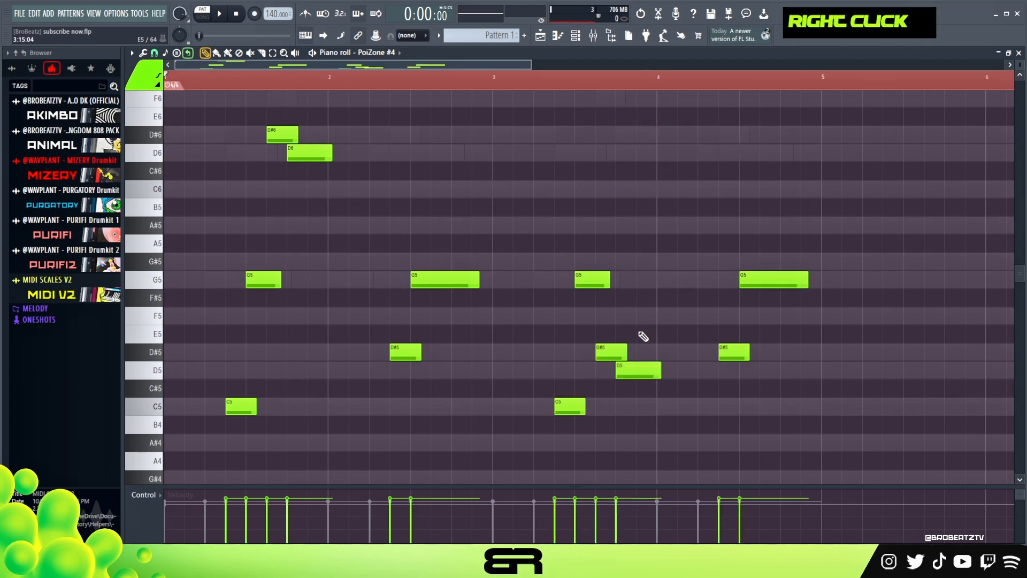
- Lower the final G5 in bar 4 to D5, play the pattern, and nudge bar 3's D5 about half a step later without snapping
drag(749, 279, 763, 369)
key(space)
right_click(597, 211)
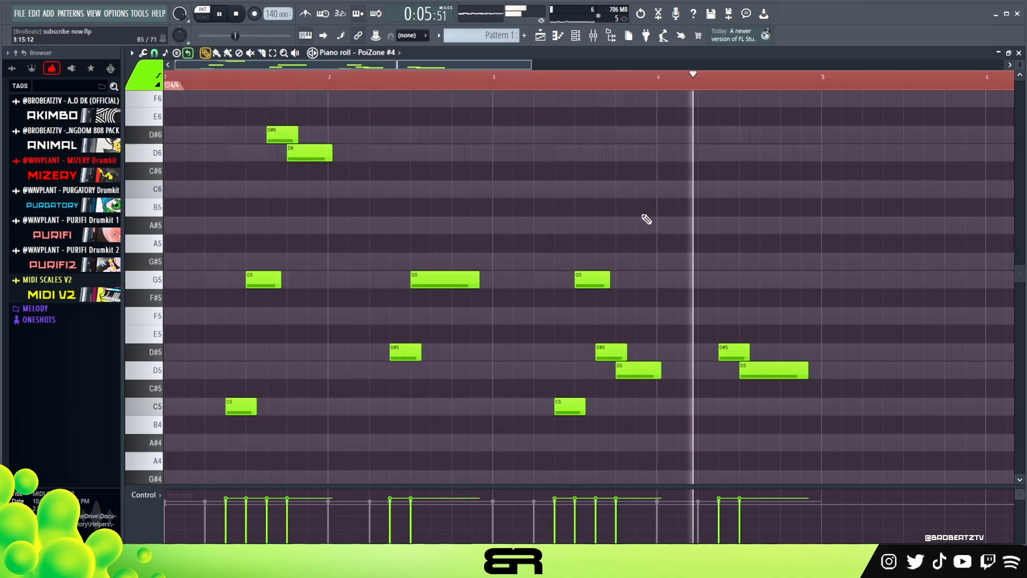
key(space)
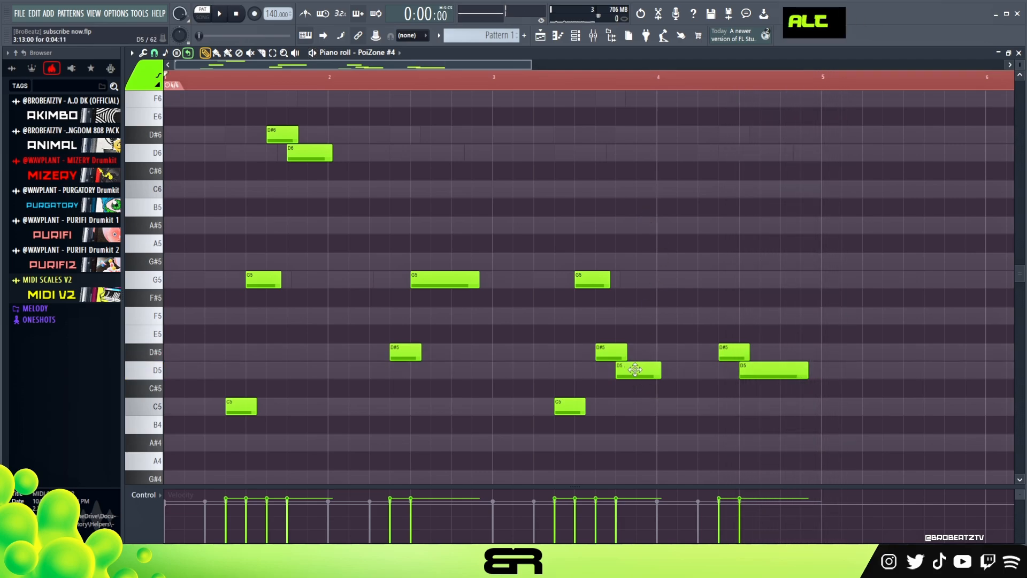
drag(637, 369, 643, 369)
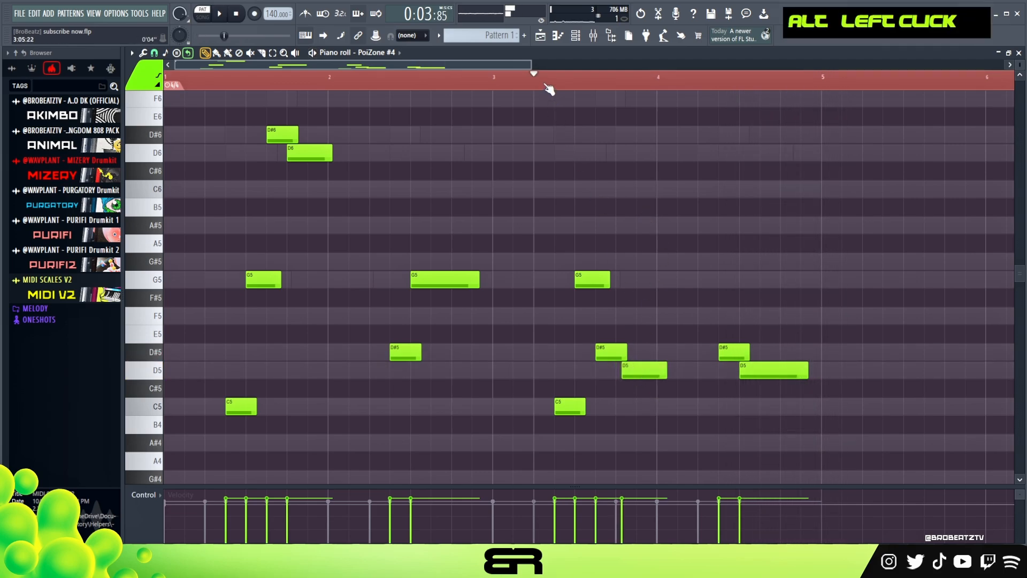
- Nudge the D6 note in bar 1 slightly later without snapping and check the phrase with playback
key(space)
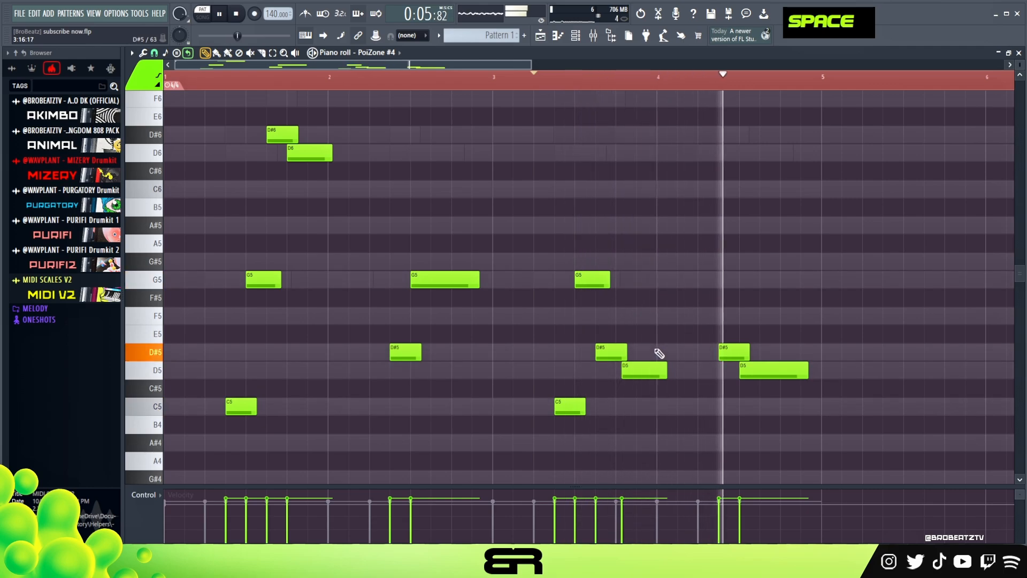
drag(305, 153, 308, 153)
key(space)
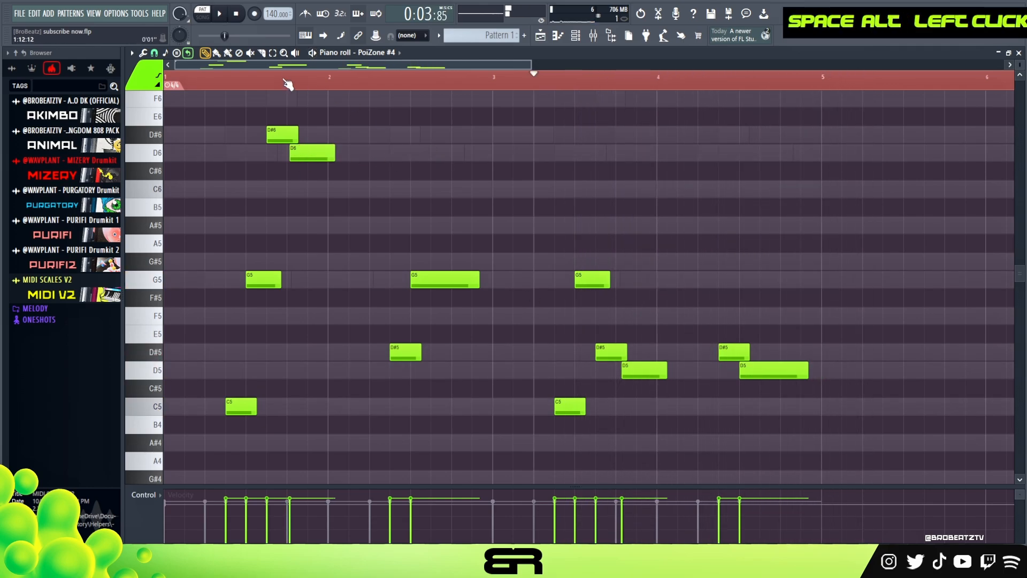
double_click(288, 83)
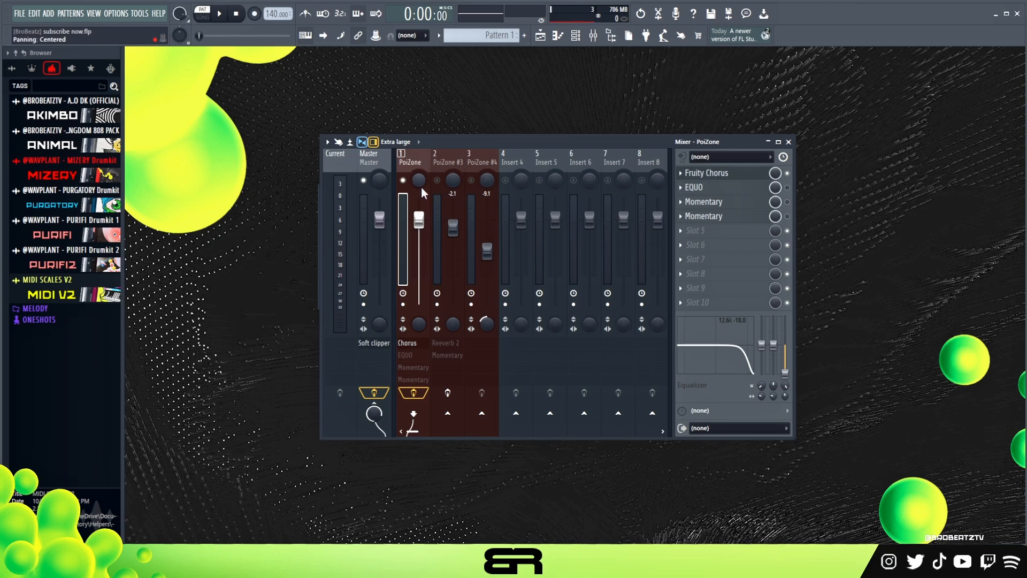
- Review the PoiZone channels in the channel rack and close it, leaving the mixer open
click(576, 35)
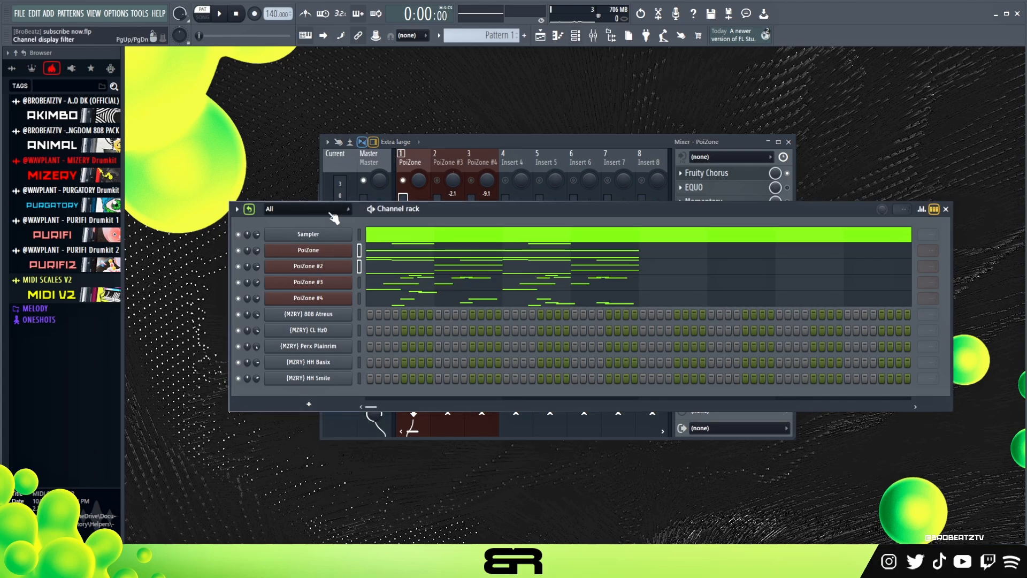
click(390, 186)
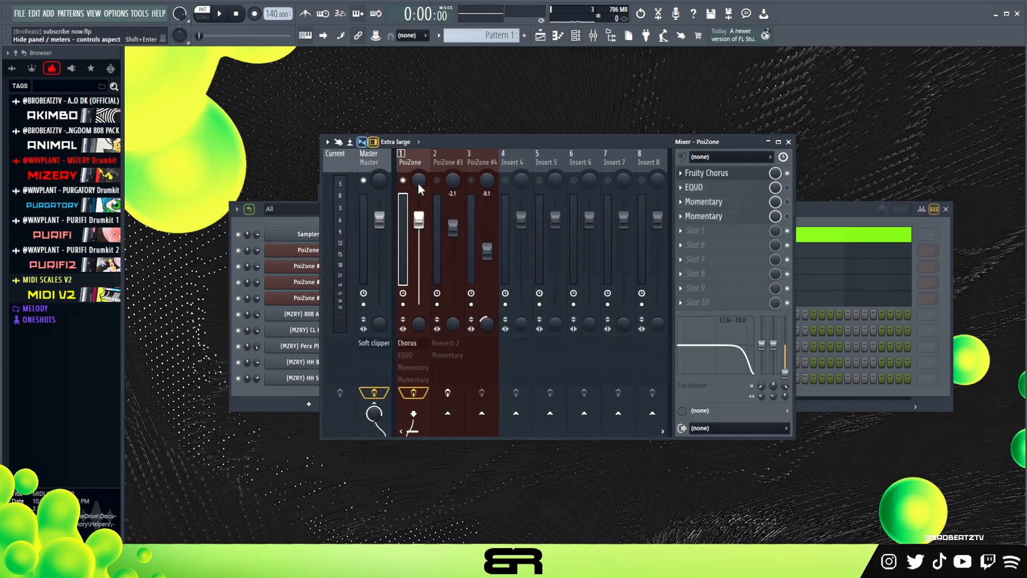
click(946, 209)
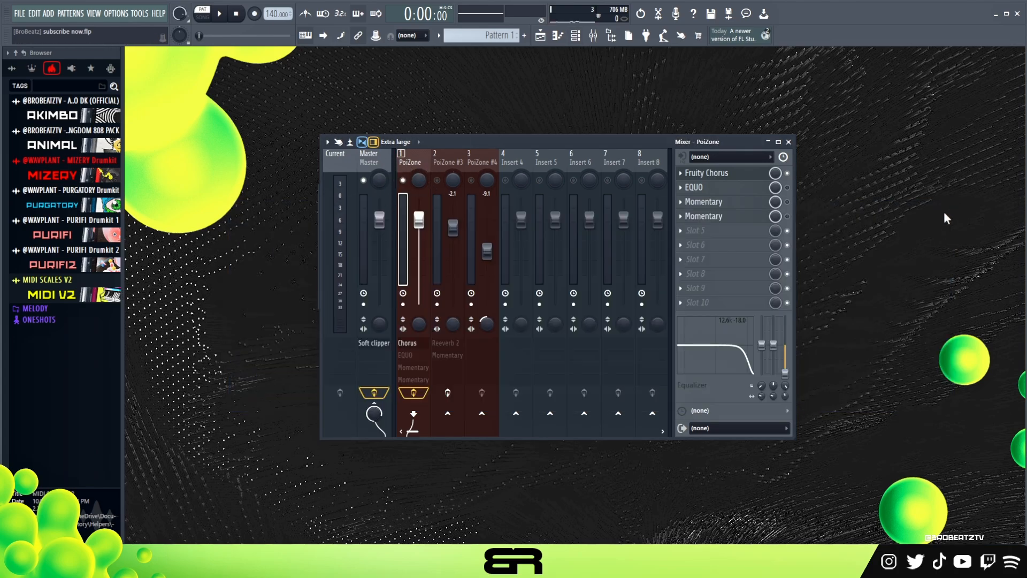
- Open Fruity Chorus on the PoiZone mixer track and compare playback with the effect off and on
double_click(740, 178)
key(space)
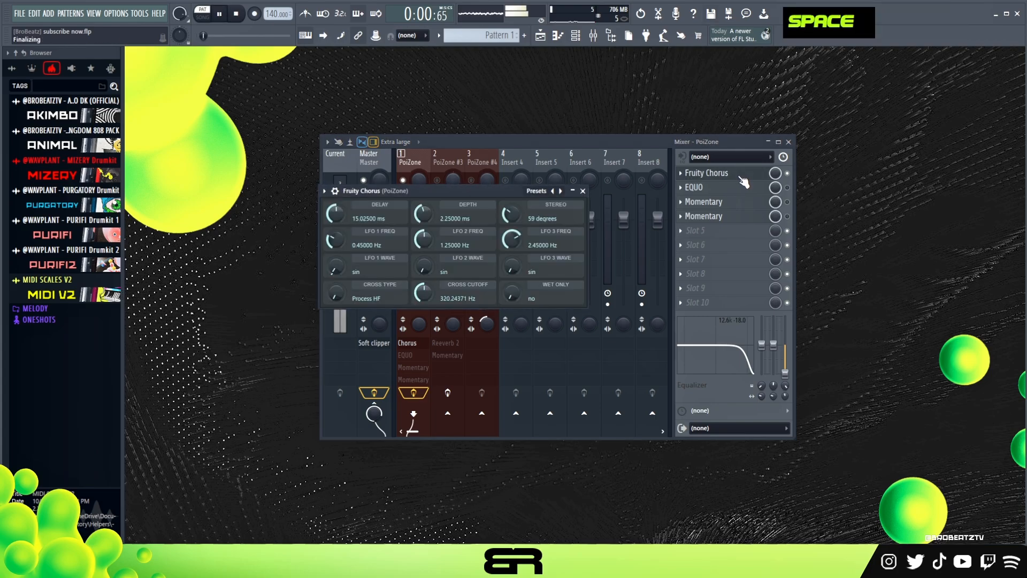
click(787, 174)
click(787, 174)
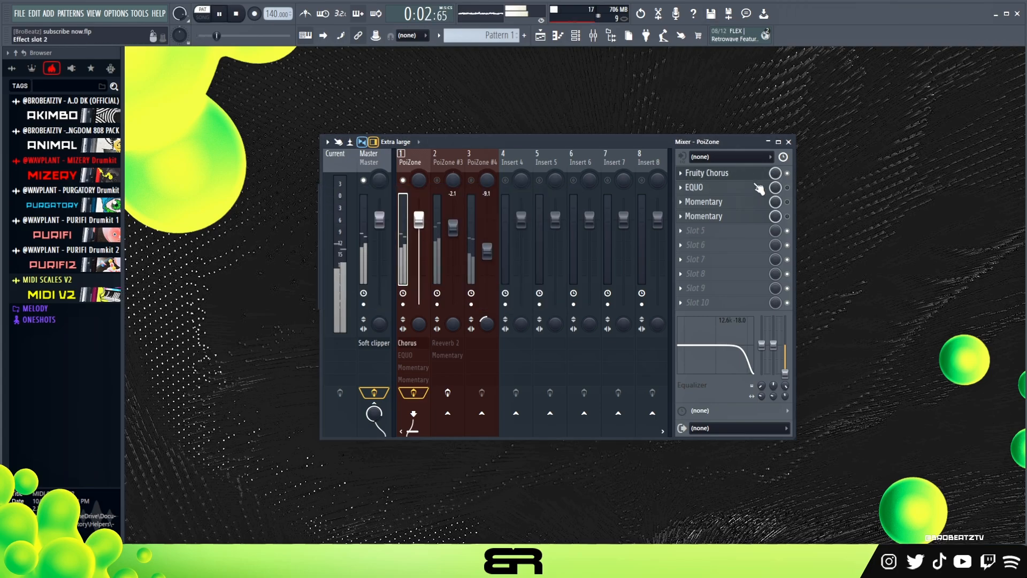
key(space)
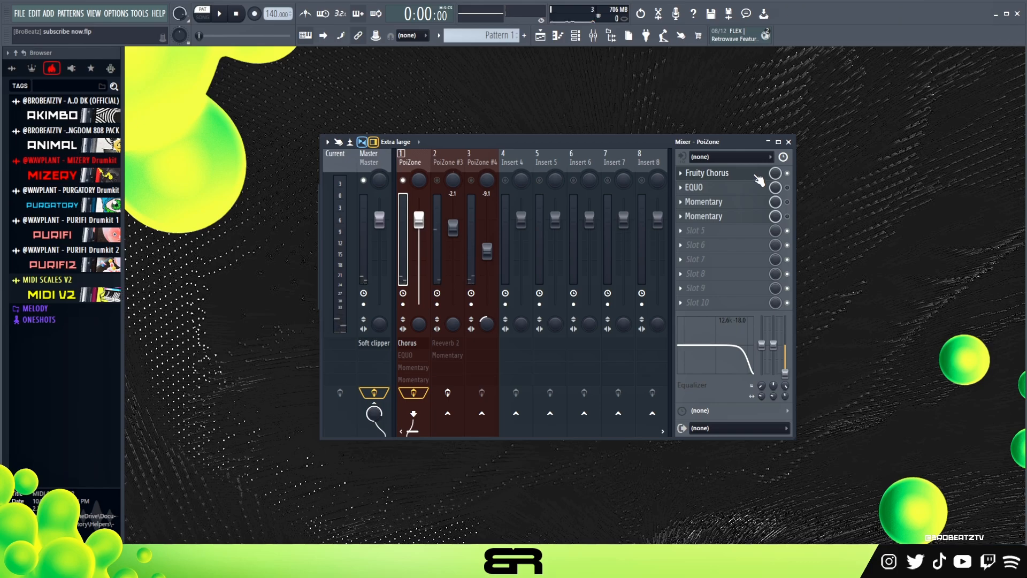
- Enable EQUO on the PoiZone mixer track and enlarge its graphic EQ window
click(723, 188)
click(787, 187)
drag(302, 199, 344, 120)
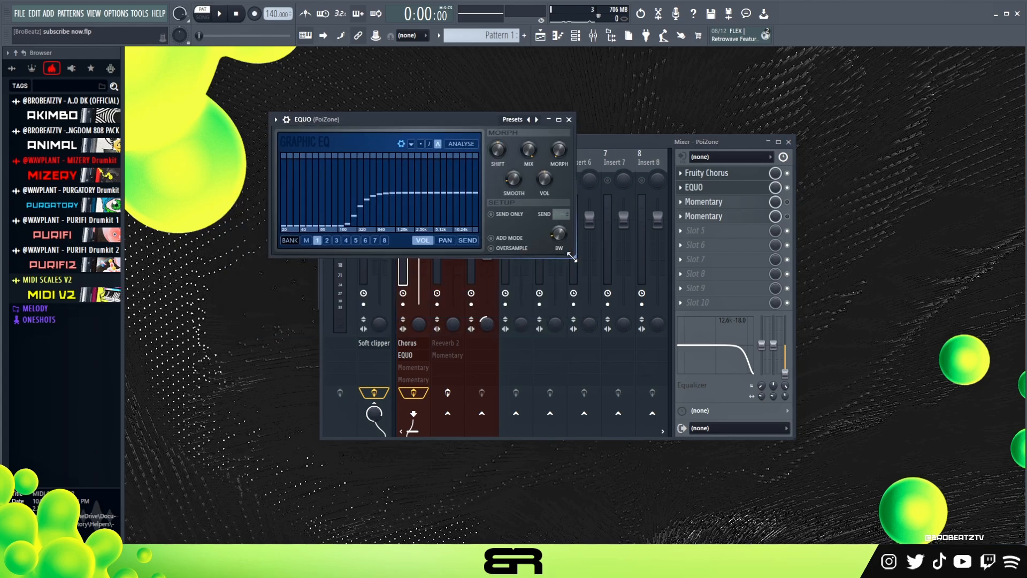
drag(572, 257, 744, 368)
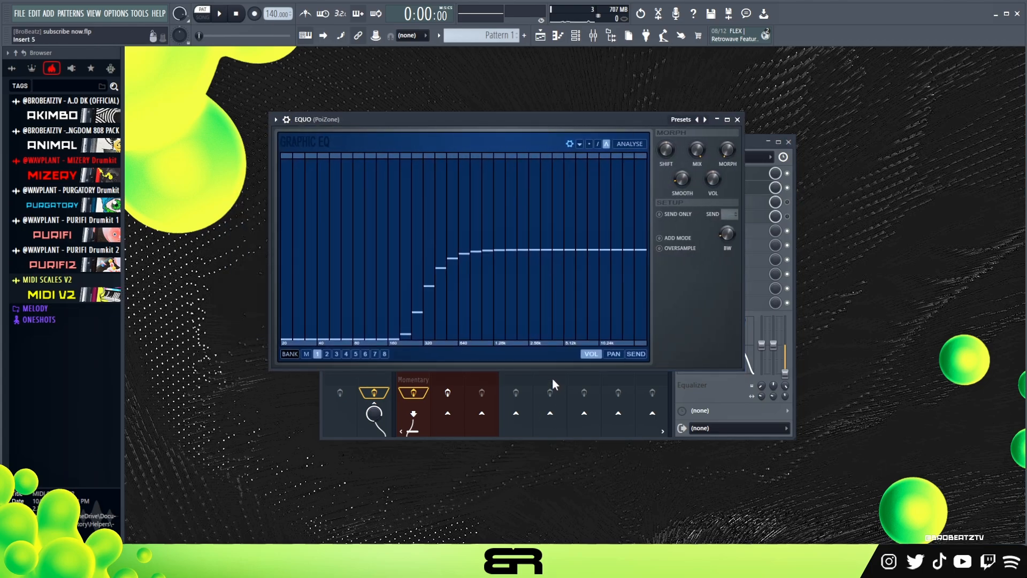
- Play the pattern and compare the PoiZone track with EQUO bypassed and active, leaving EQUO on
key(space)
click(787, 188)
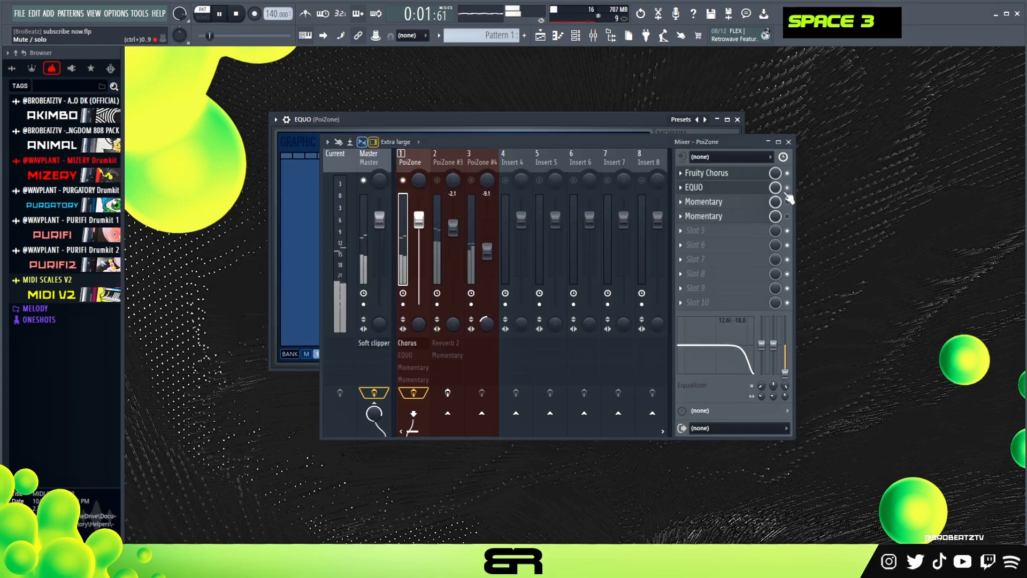
click(787, 188)
click(788, 189)
click(787, 188)
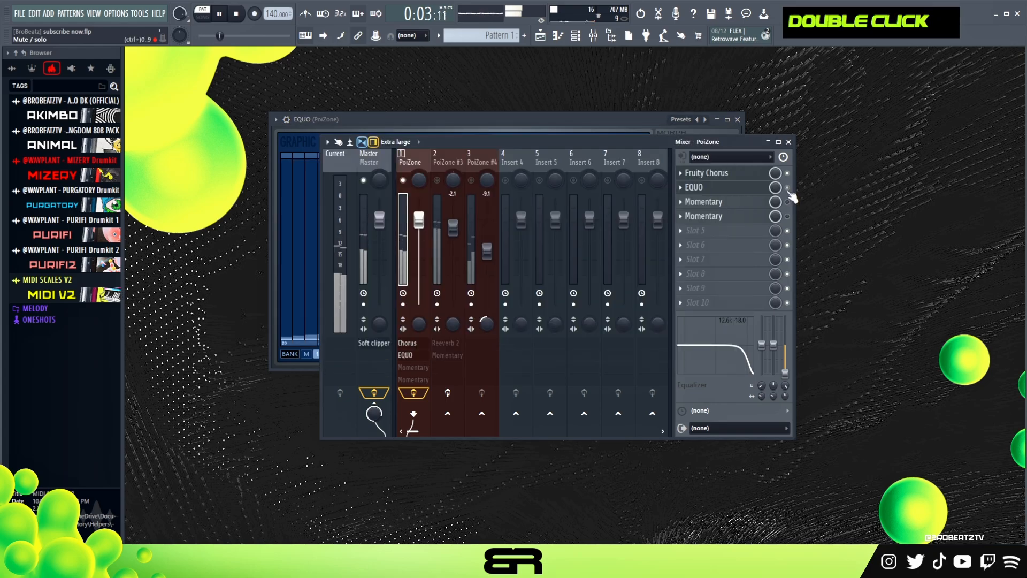
- Cut EQUO's low bands up to 320 Hz to the minimum in line mode, audition the sound, and close EQUO
click(488, 129)
key(space)
click(597, 145)
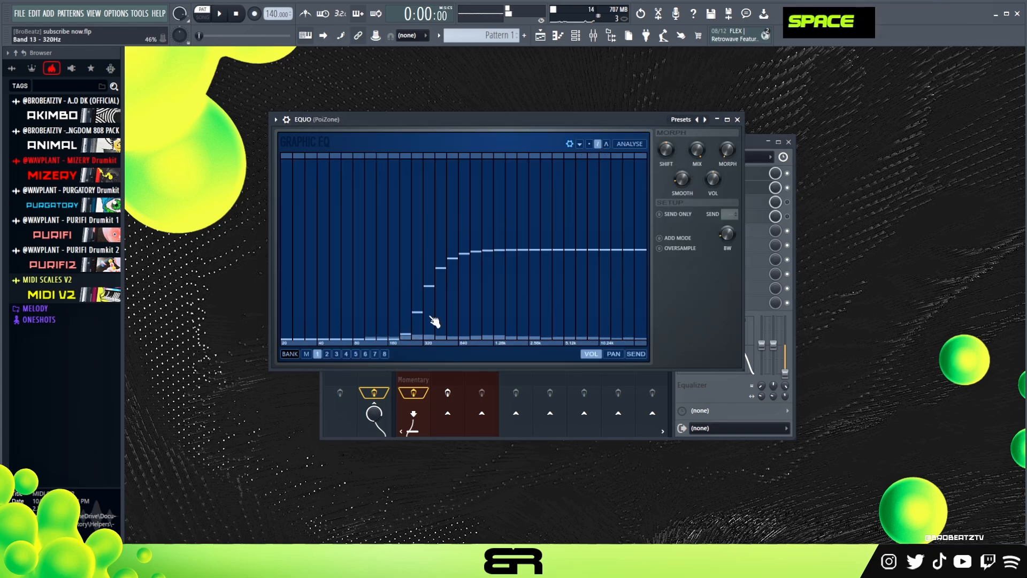
key(space)
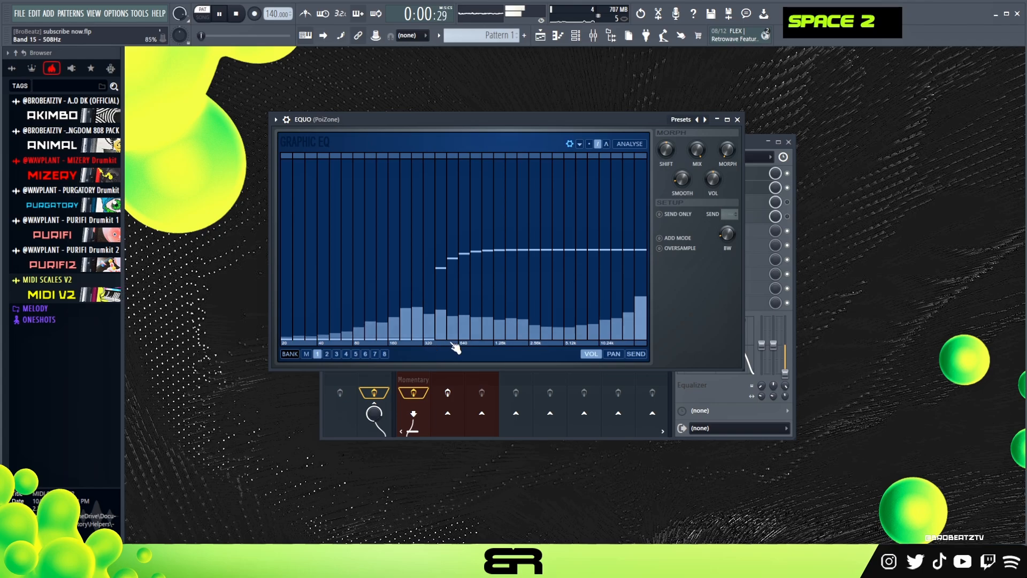
click(737, 119)
key(space)
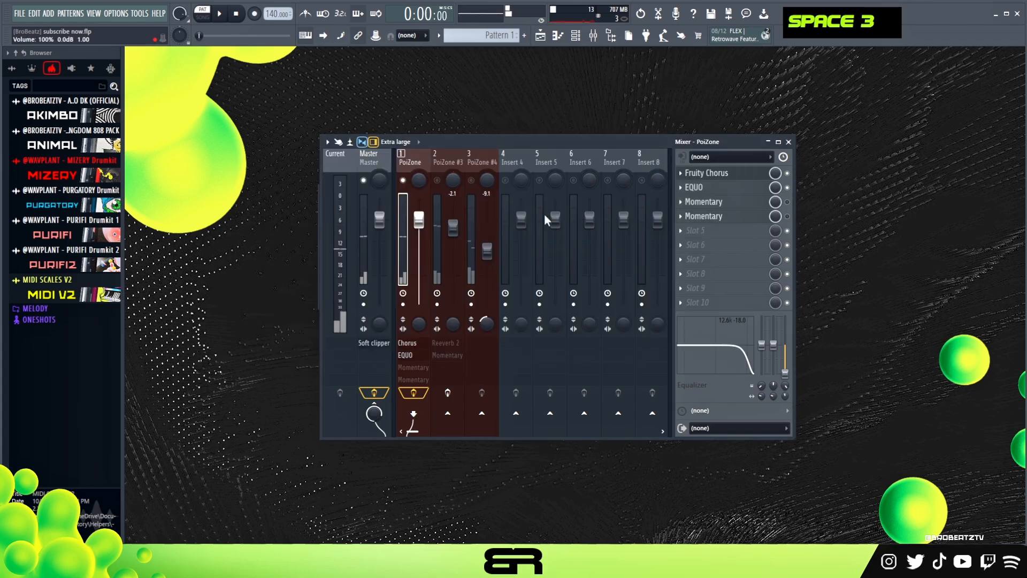
- Enable the first Momentary Gross Beat slot on the PoiZone track and audition its Reverse time setting
click(787, 202)
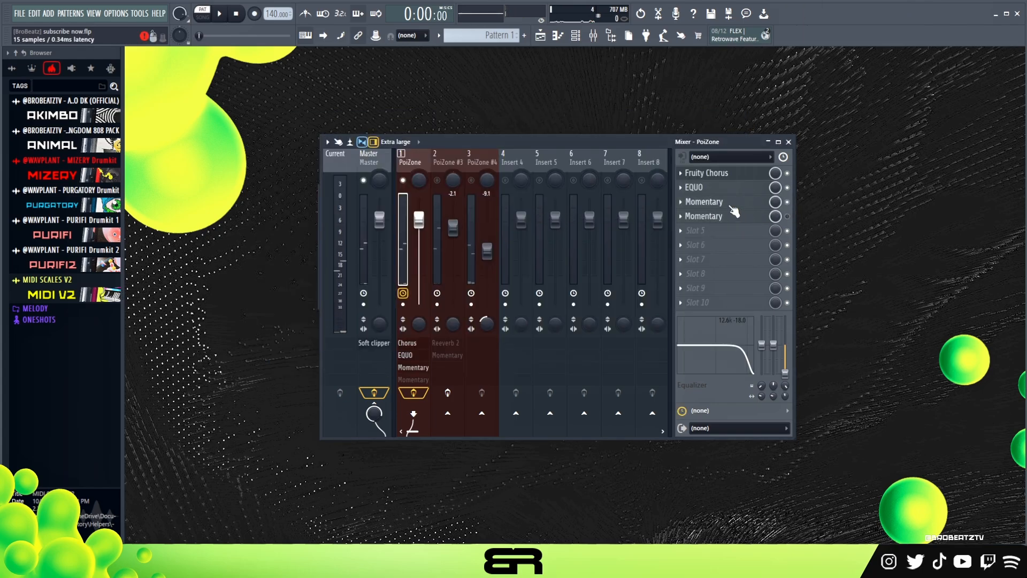
click(732, 205)
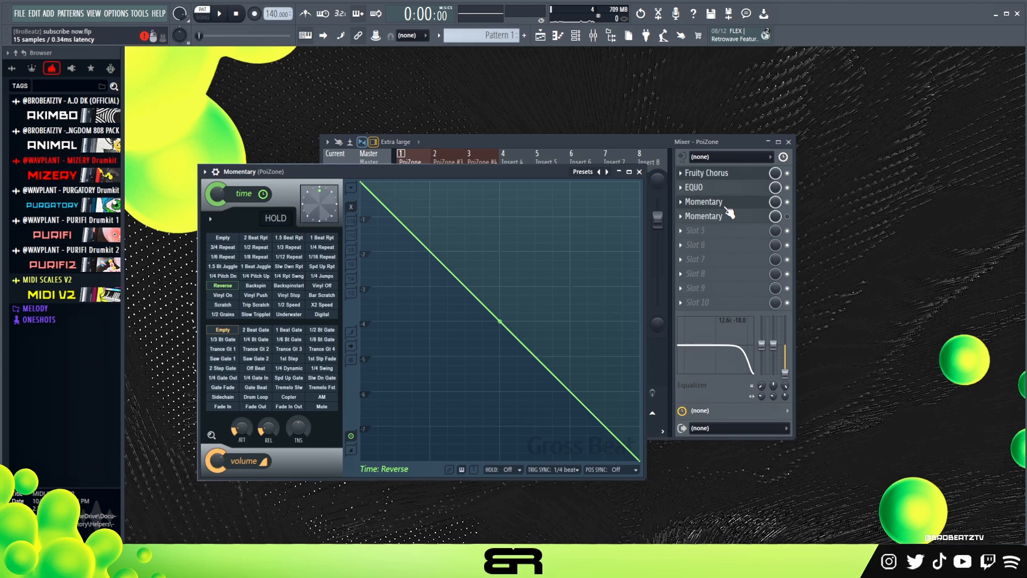
drag(496, 173, 503, 119)
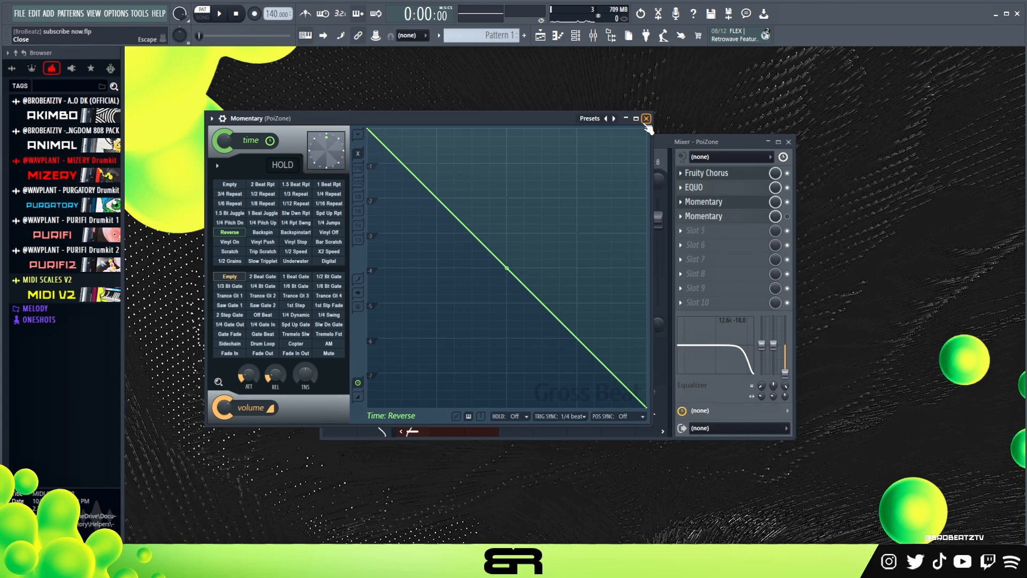
key(space)
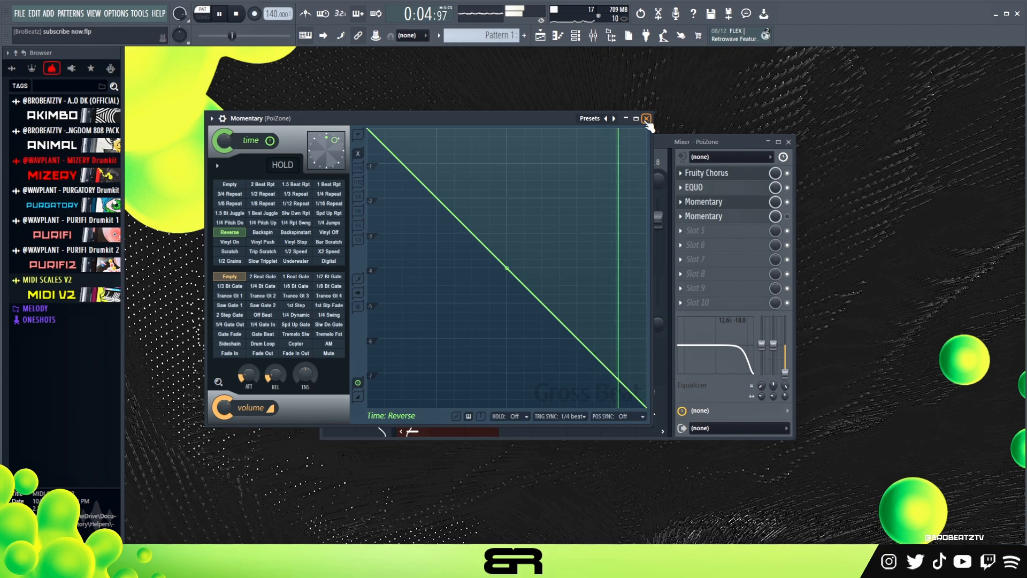
key(space)
- Enable the second Momentary Gross Beat slot on the PoiZone track and audition its 1/2 Speed time setting
double_click(754, 216)
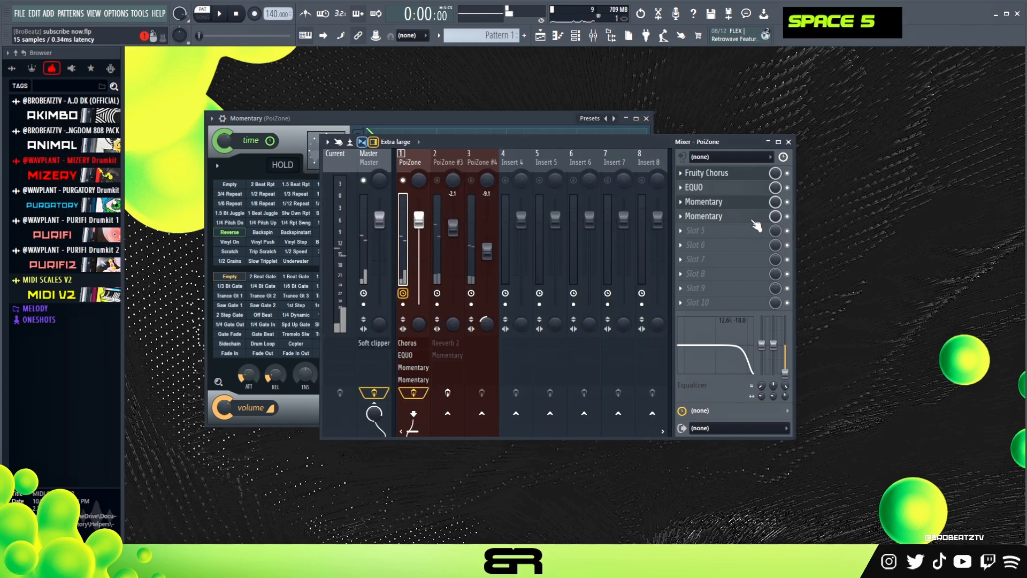
key(space)
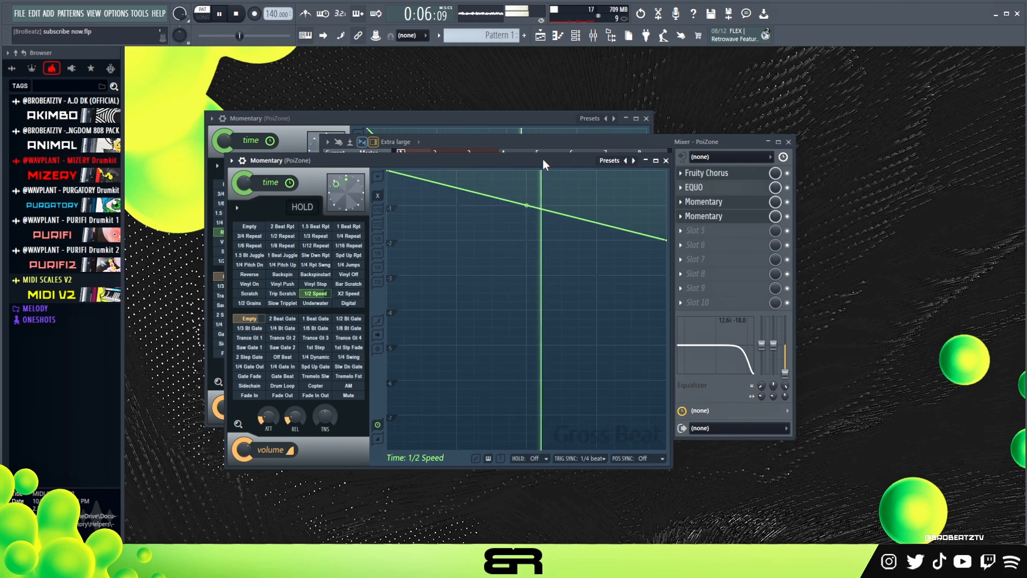
key(space)
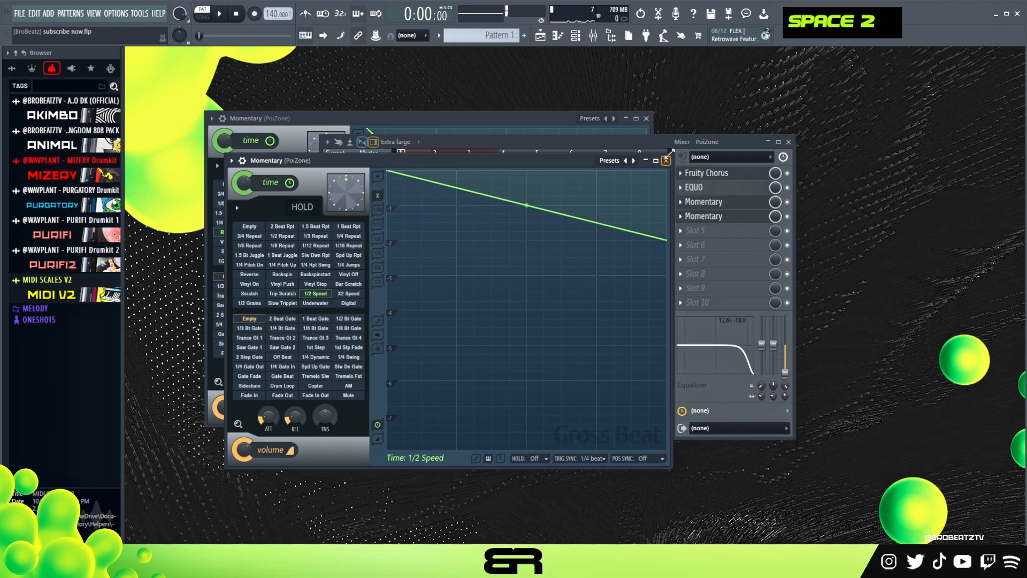
click(666, 161)
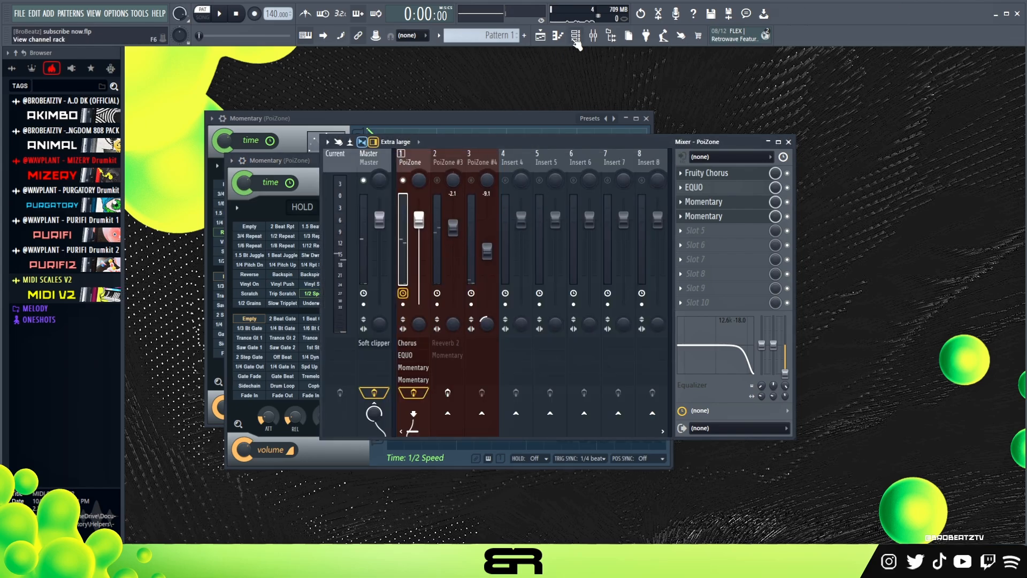
- Bring up the channel rack and mixer and close both Momentary plugin windows
key(F6)
key(F9)
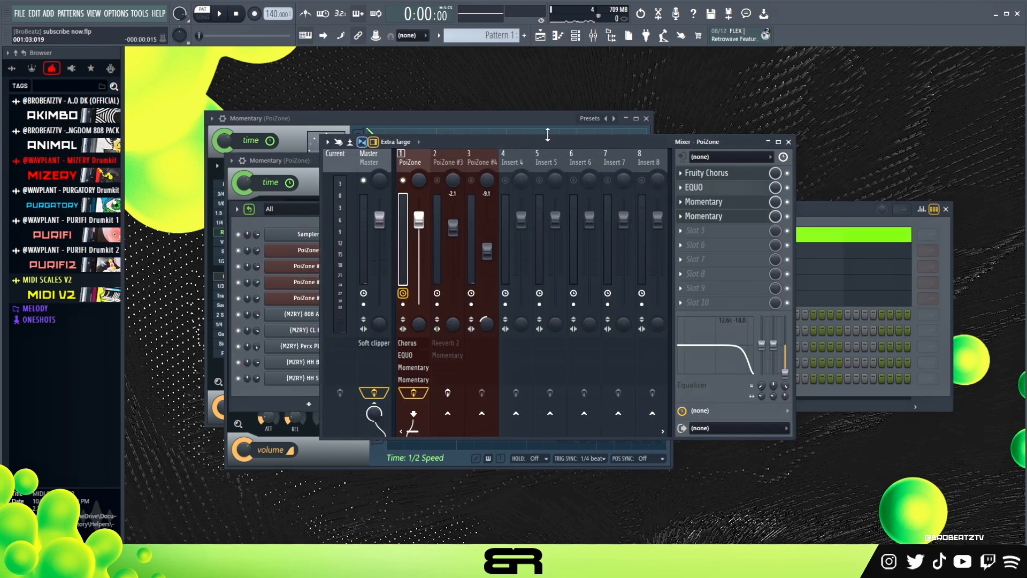
click(646, 118)
click(320, 161)
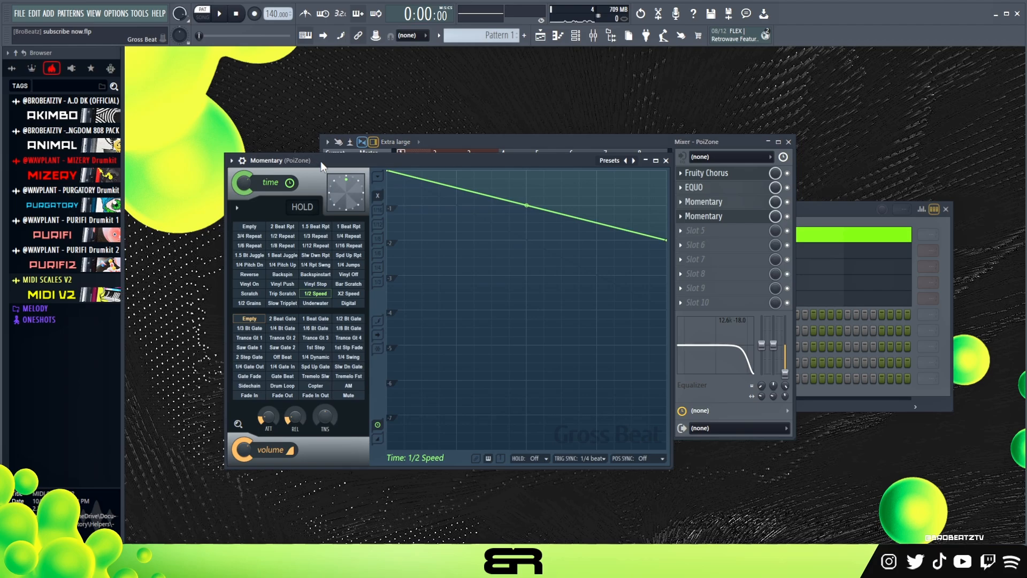
click(665, 160)
- Solo the PoiZone #3 mixer track, raise the low cut in its Fruity Reeverb 2, and close the plugin
click(444, 164)
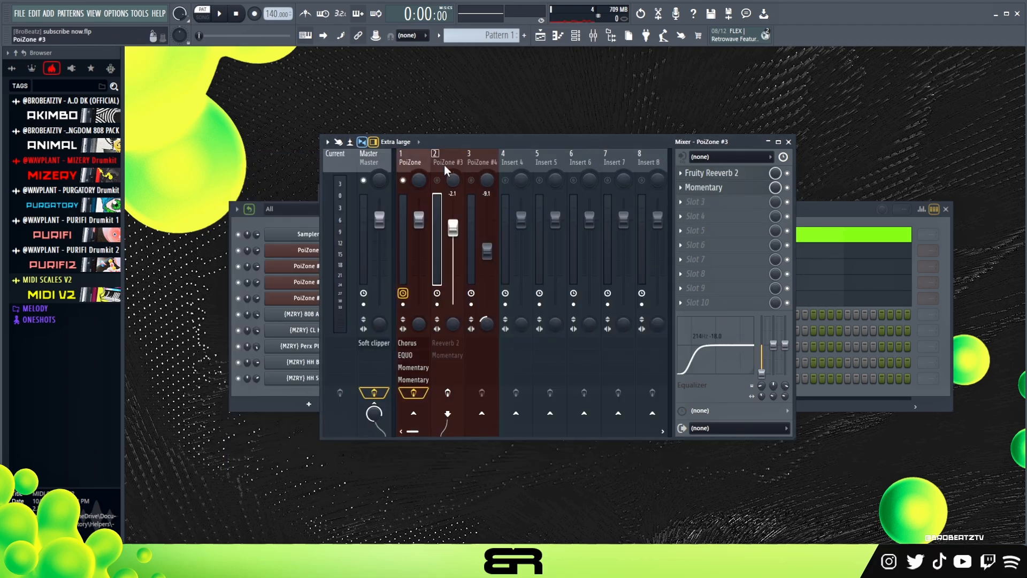
right_click(437, 180)
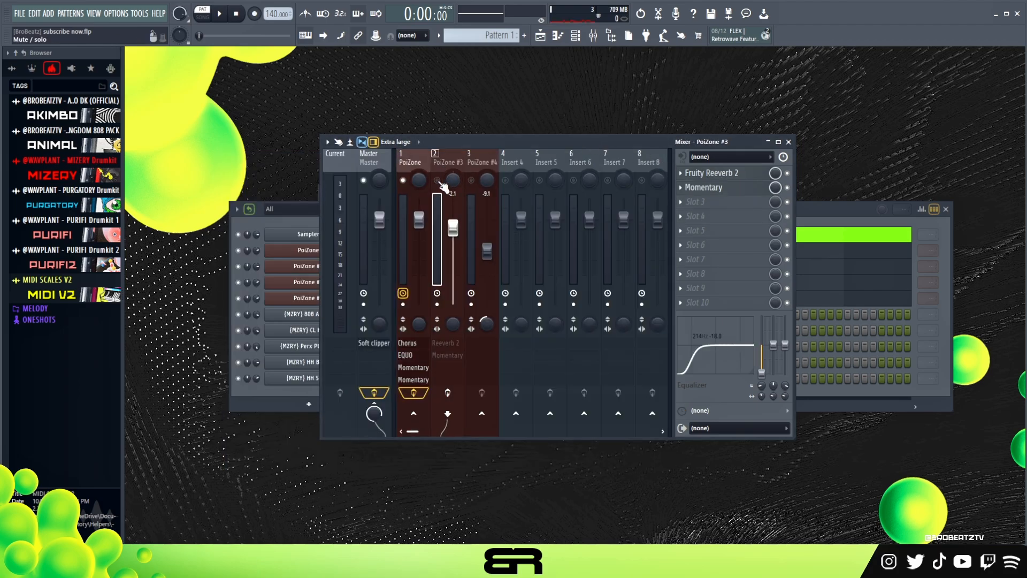
click(740, 176)
drag(410, 185, 653, 198)
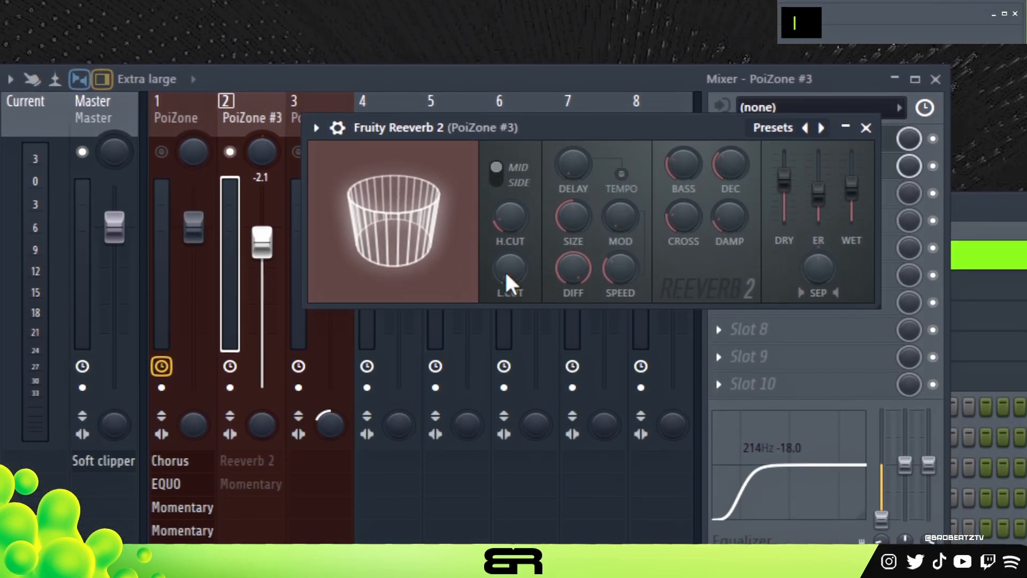
drag(509, 405, 508, 384)
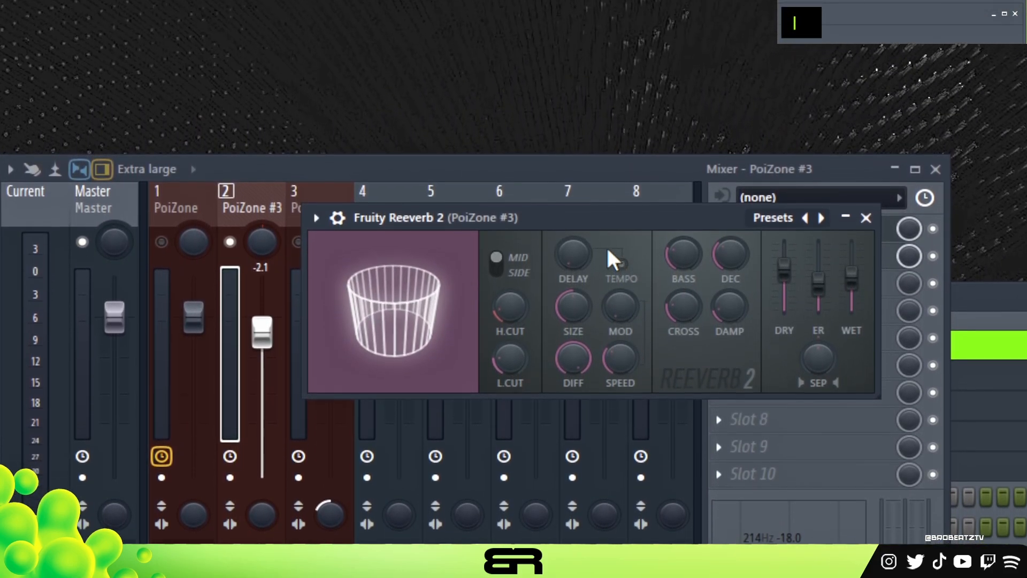
drag(615, 139, 557, 144)
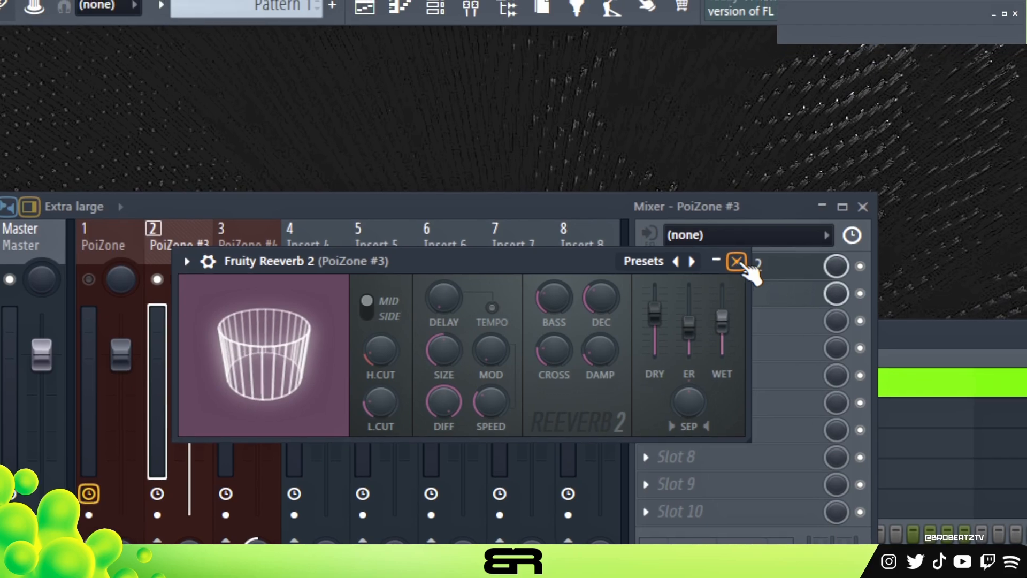
click(786, 215)
- Open the Momentary Gross Beat effect on the PoiZone #3 track to inspect its settings, and close it
click(704, 188)
drag(575, 199, 583, 176)
click(678, 177)
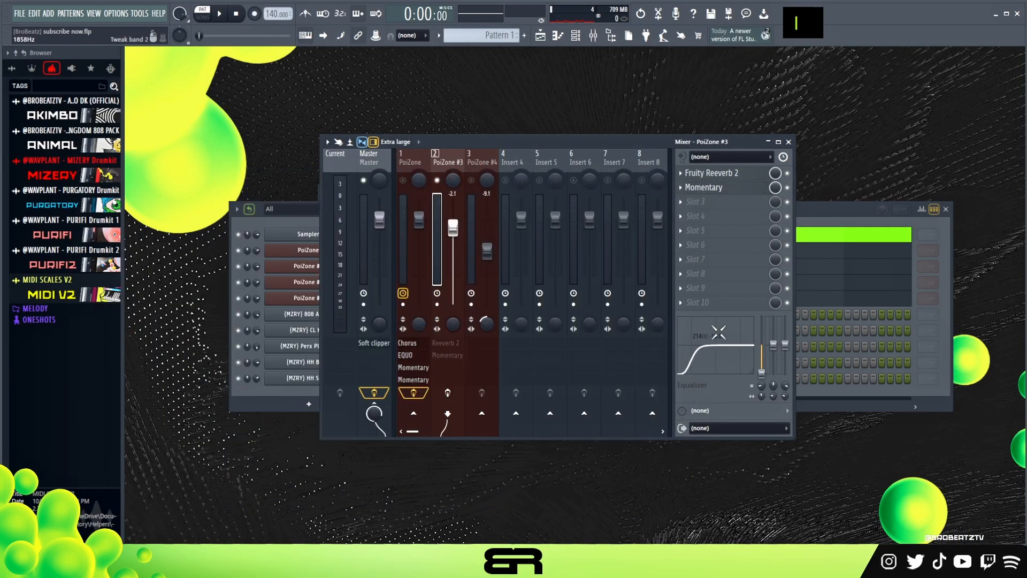
- Turn on the effects chain of the PoiZone #3 track during playback to hear the difference
key(space)
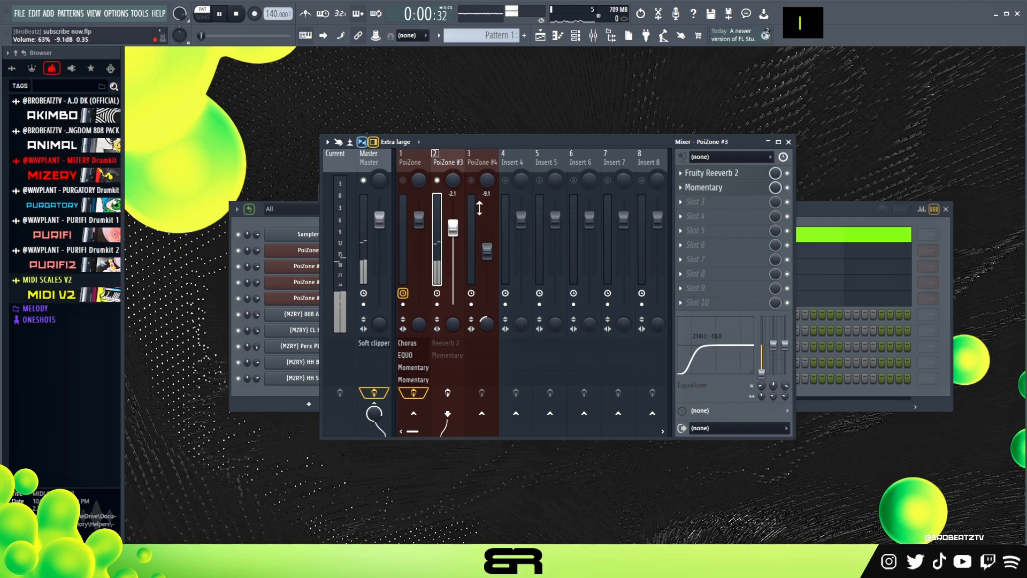
click(448, 393)
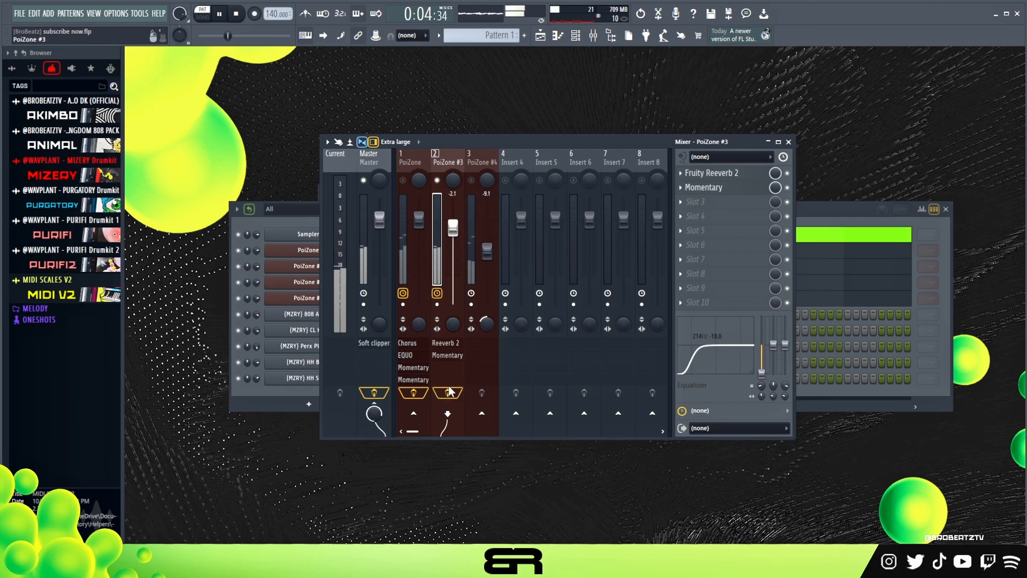
key(space)
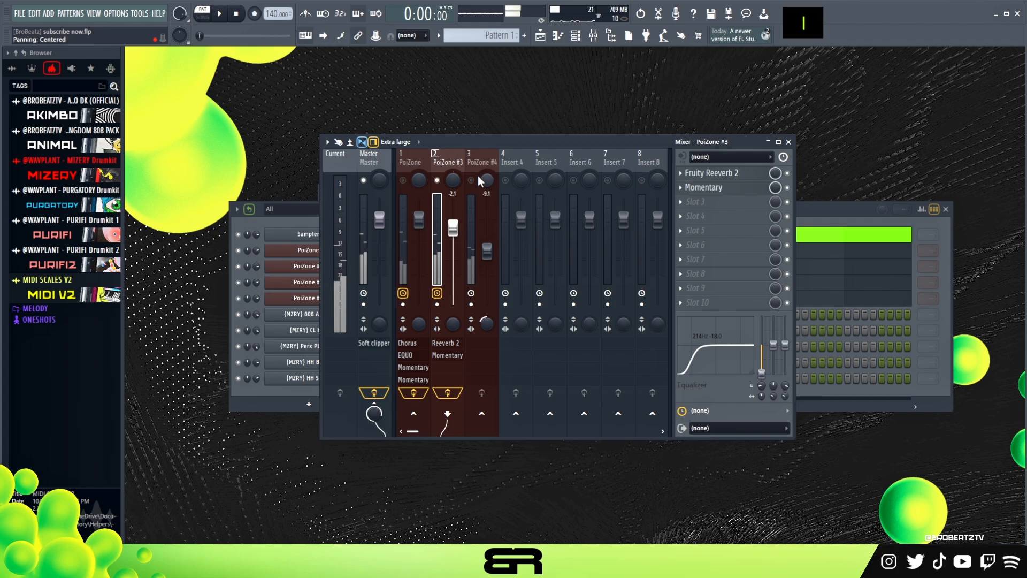
- Unmute the PoiZone #4 mixer track and pan PoiZone #3 about 12% to the left while the pattern plays
click(477, 161)
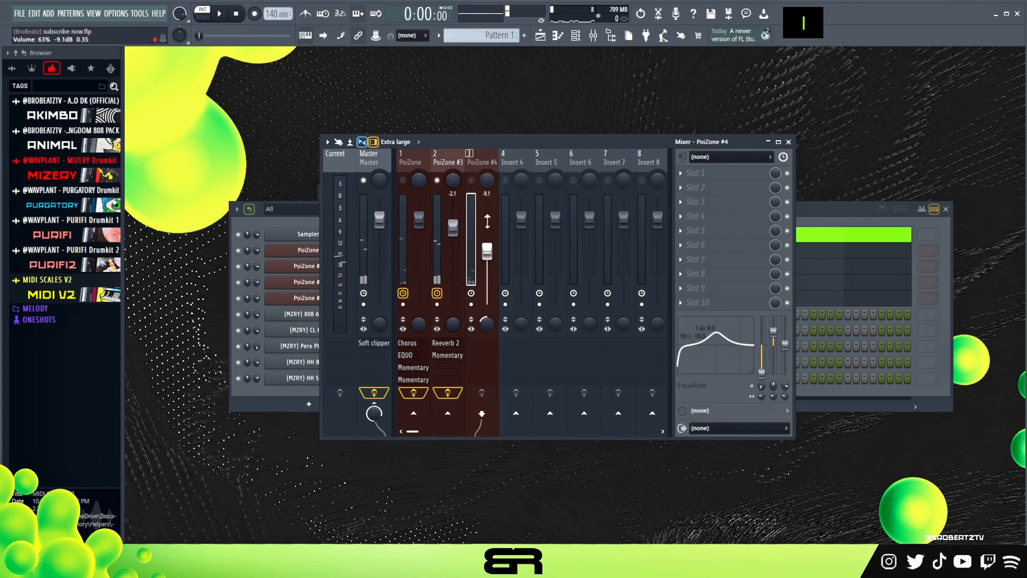
double_click(483, 181)
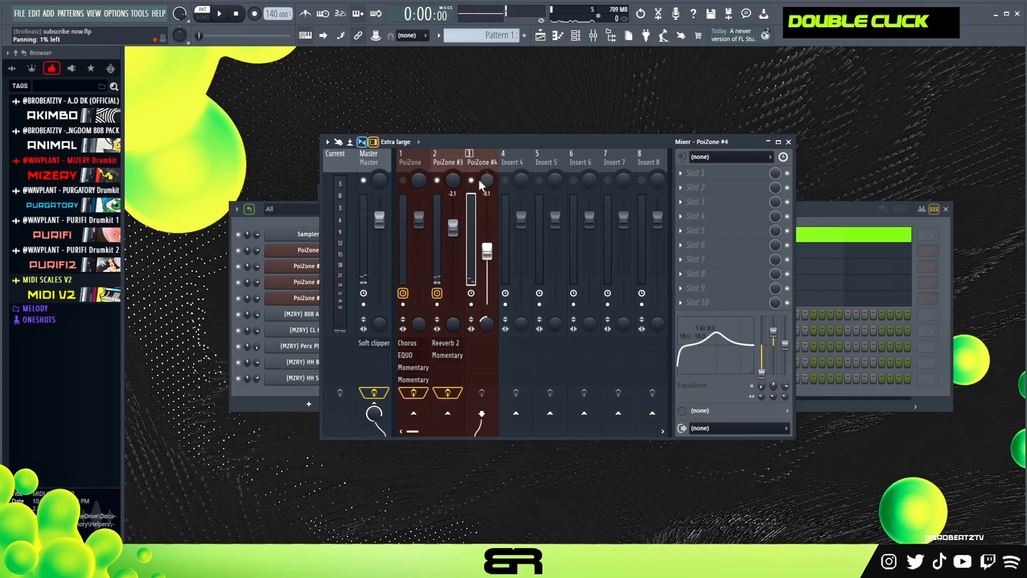
key(space)
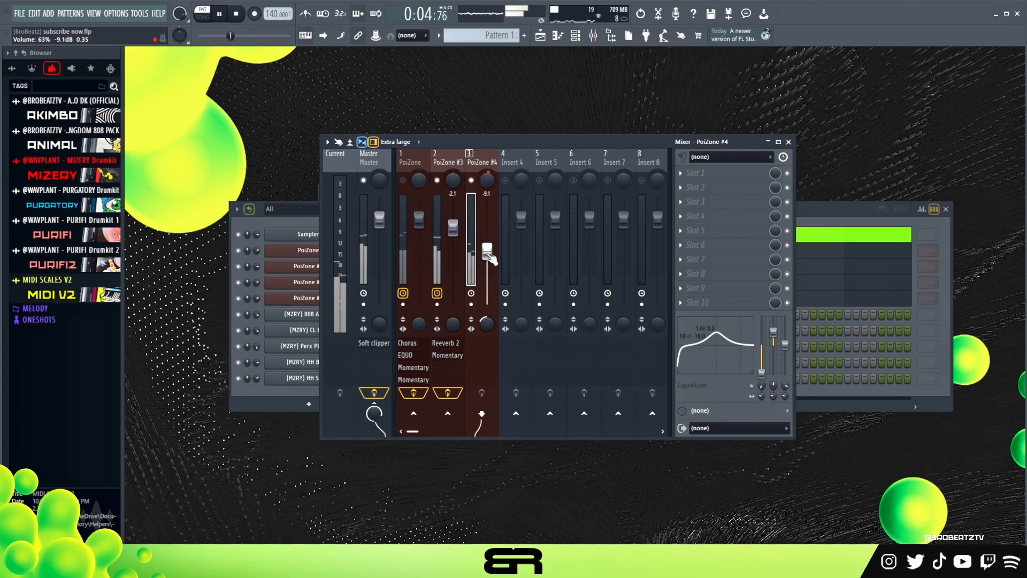
click(459, 202)
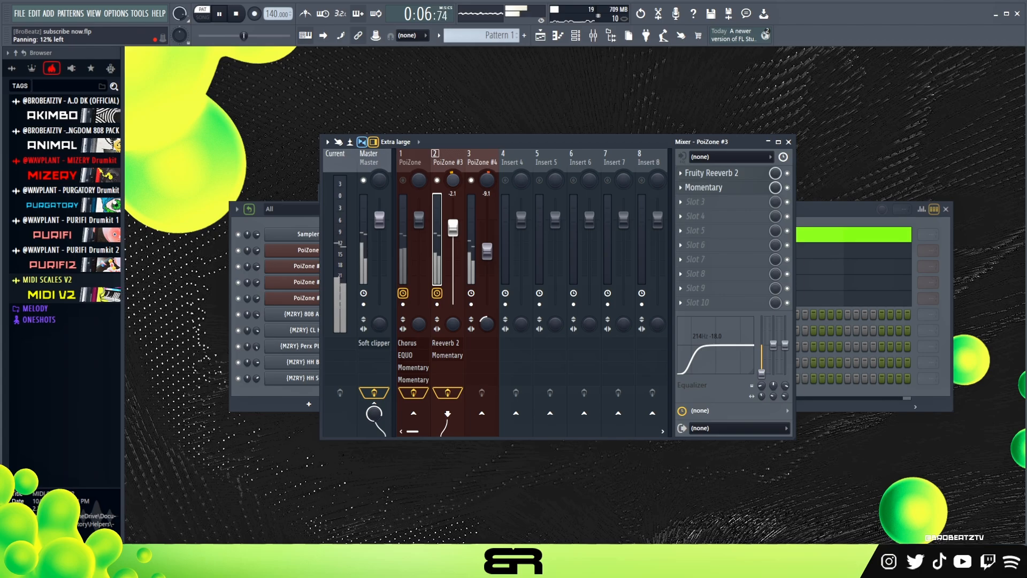
key(space)
- Unmute the first PoiZone mixer track and lower its volume to -2.7 dB during playback
double_click(480, 154)
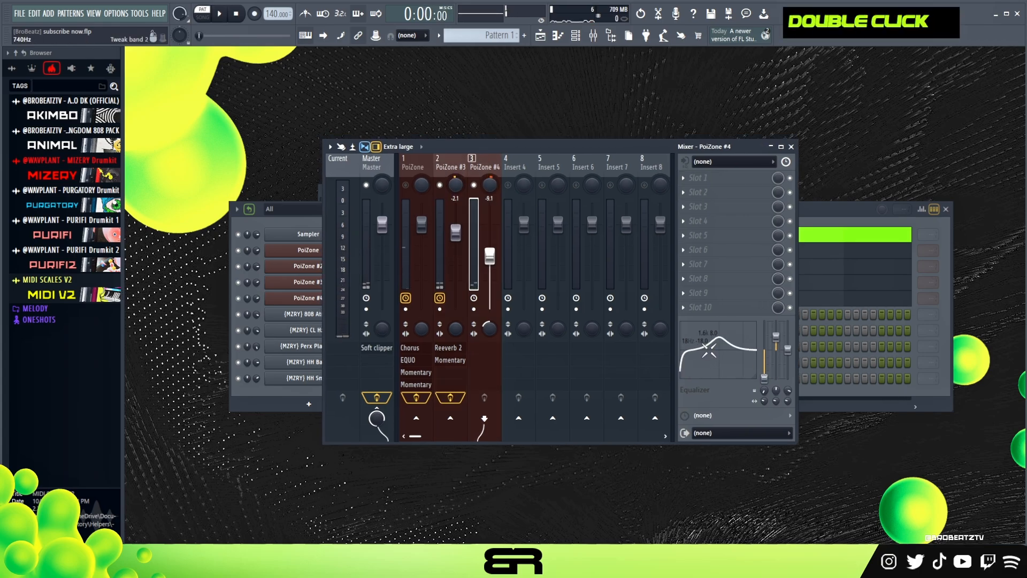
click(405, 185)
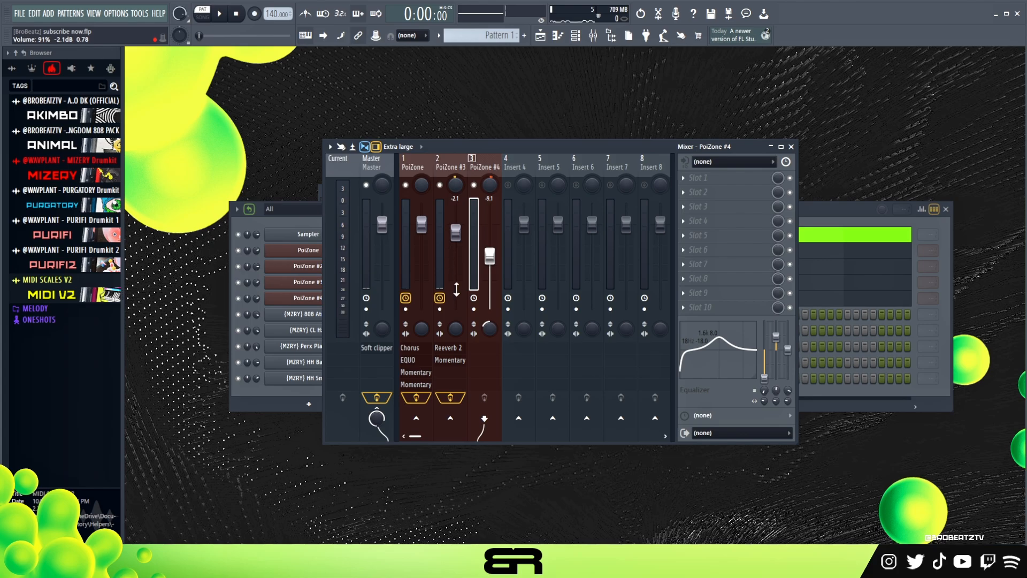
key(space)
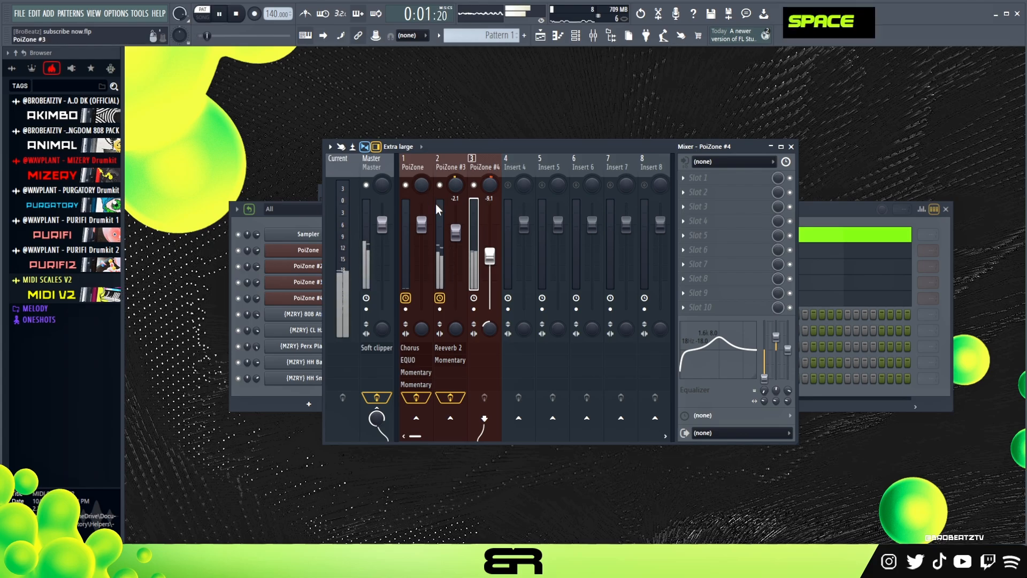
mouse_move(421, 225)
mouse_down()
mouse_move(422, 260)
mouse_move(423, 233)
mouse_up()
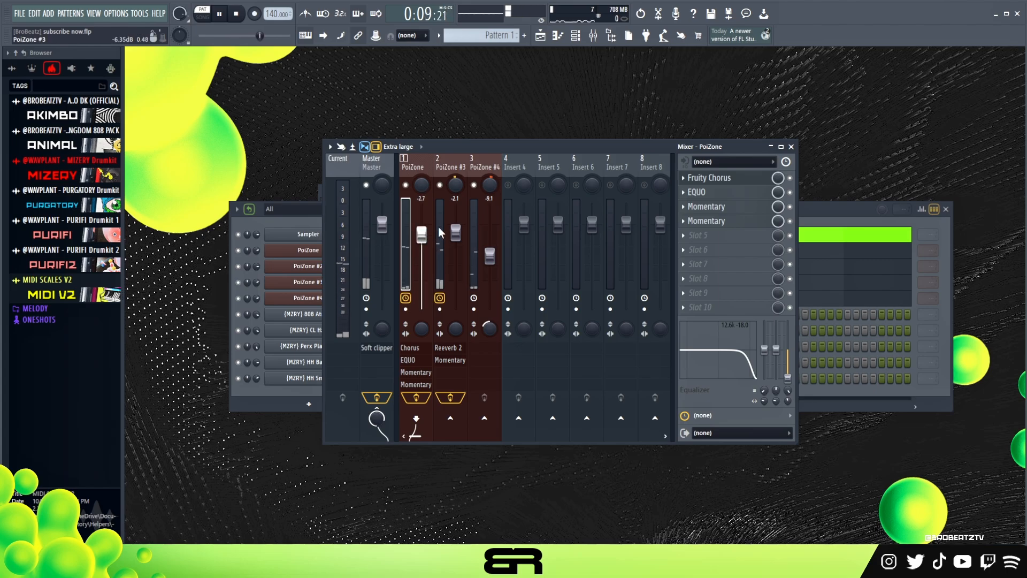
key(space)
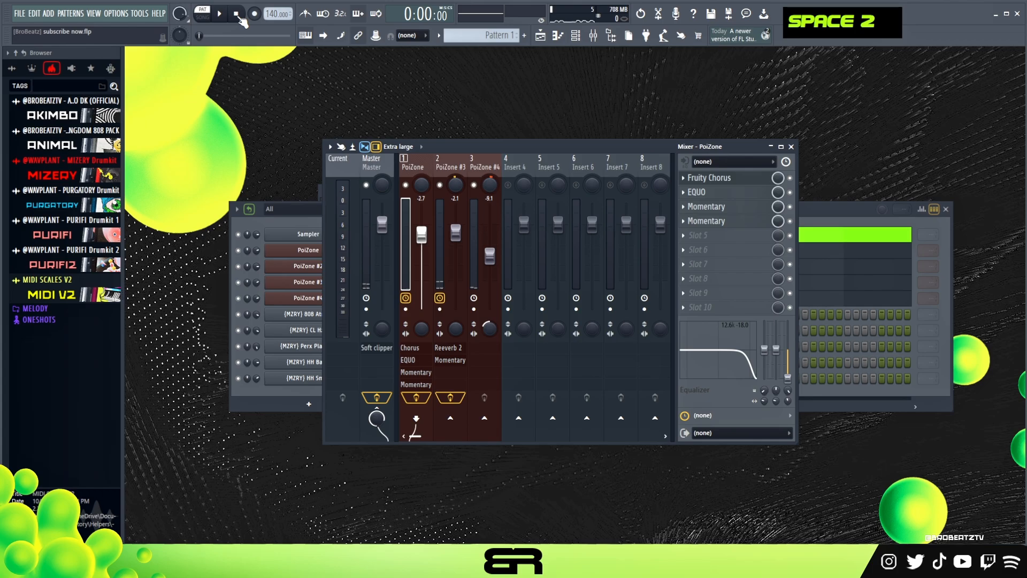
double_click(394, 191)
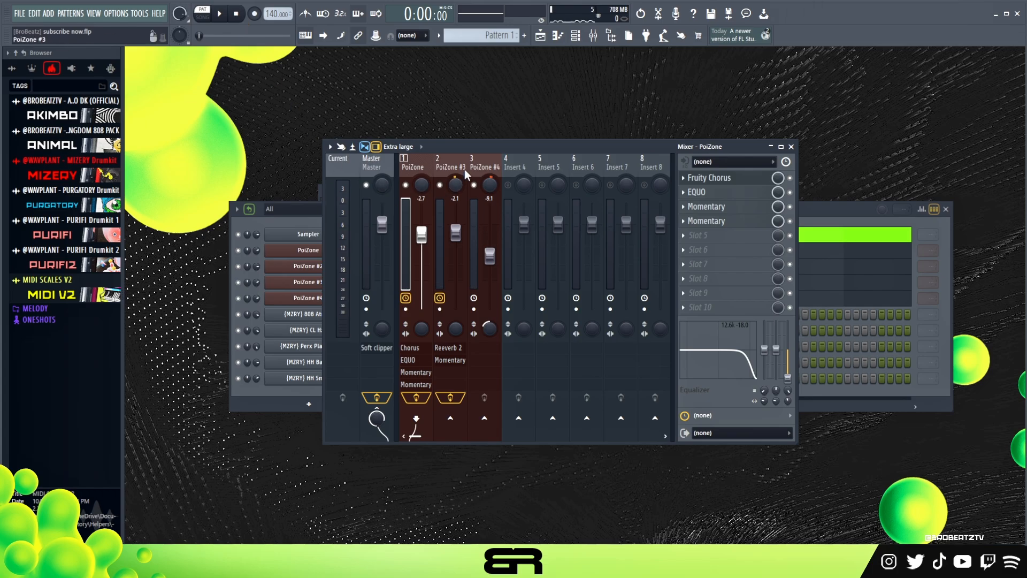
- Rearrange the mixer and channel rack windows, and close the mixer
right_click(507, 185)
drag(528, 147, 524, 258)
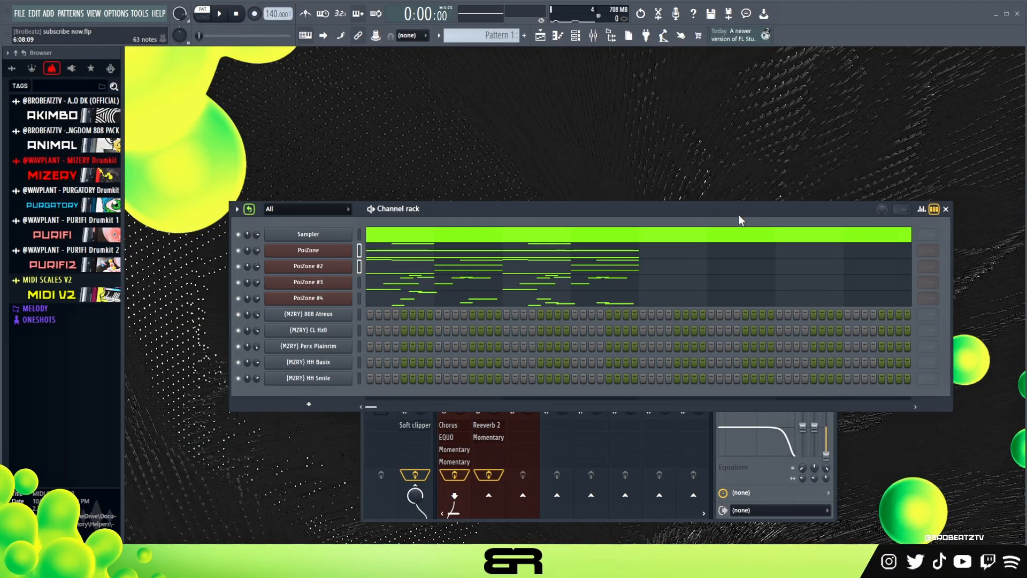
drag(739, 216, 701, 72)
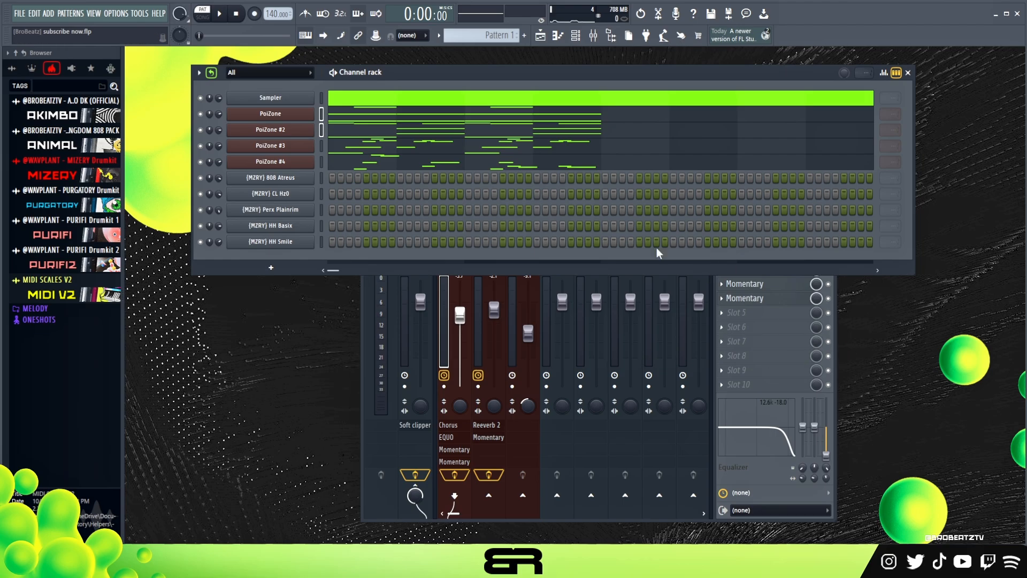
click(835, 356)
click(831, 225)
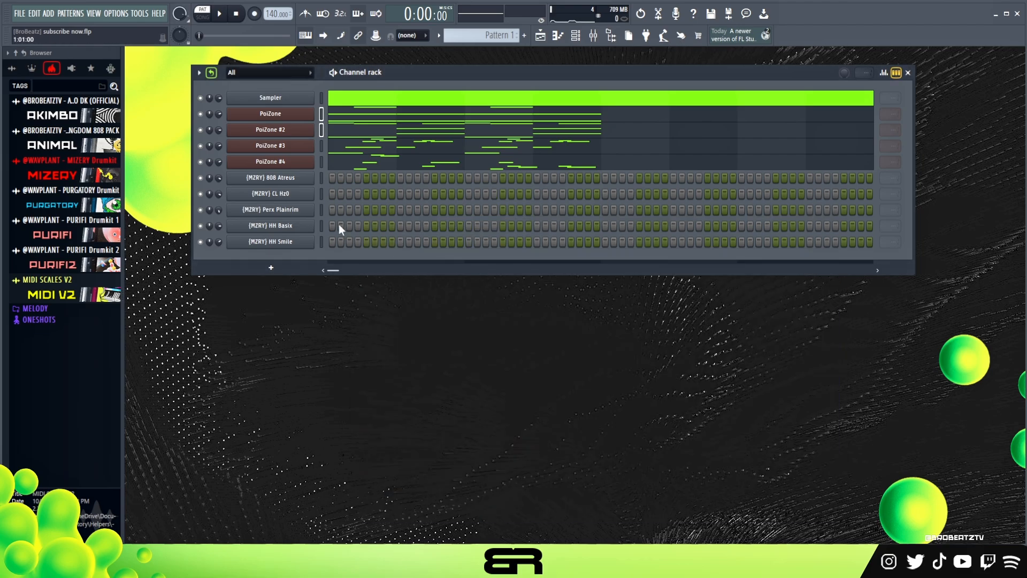
- Place CL Hz0 clap and Perx Plainrim percussion hits on steps 9 and 25
click(400, 193)
click(401, 210)
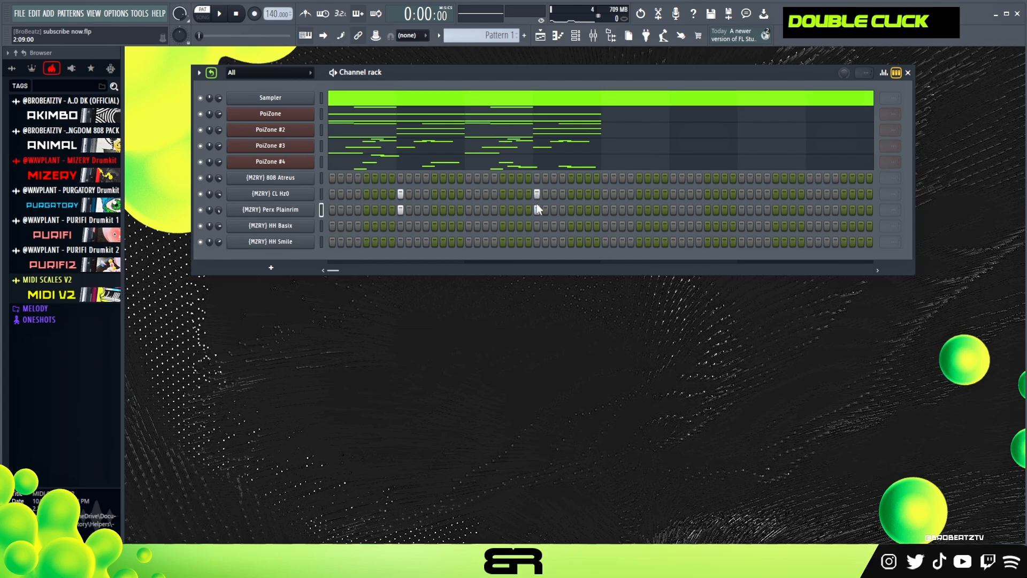
- Add HH Basix hi-hat hits on steps 1, 5 and 7, auditioning them against the melody
click(333, 225)
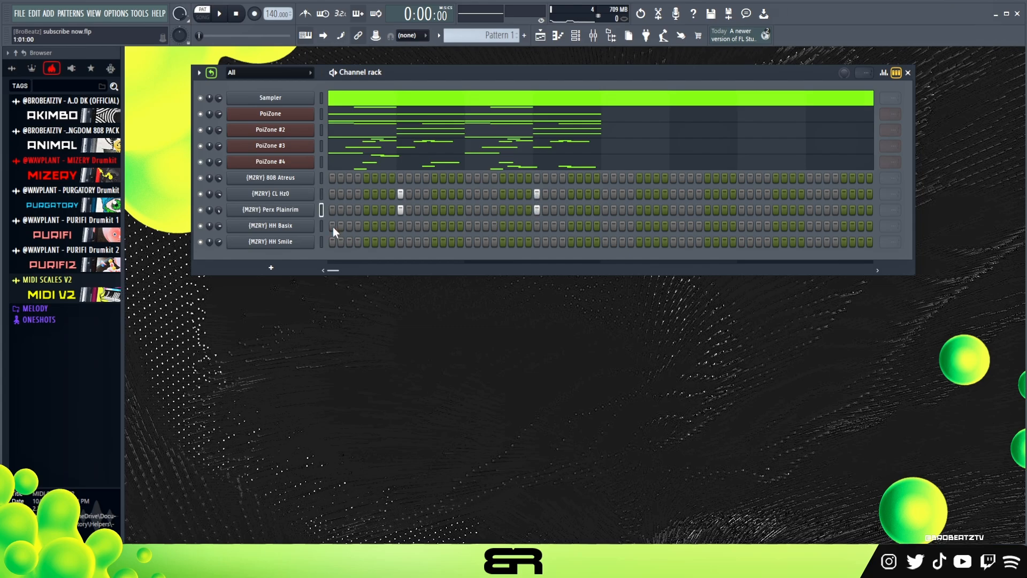
key(space)
click(366, 225)
click(383, 226)
key(space)
key(space)
key(space)
key(space)
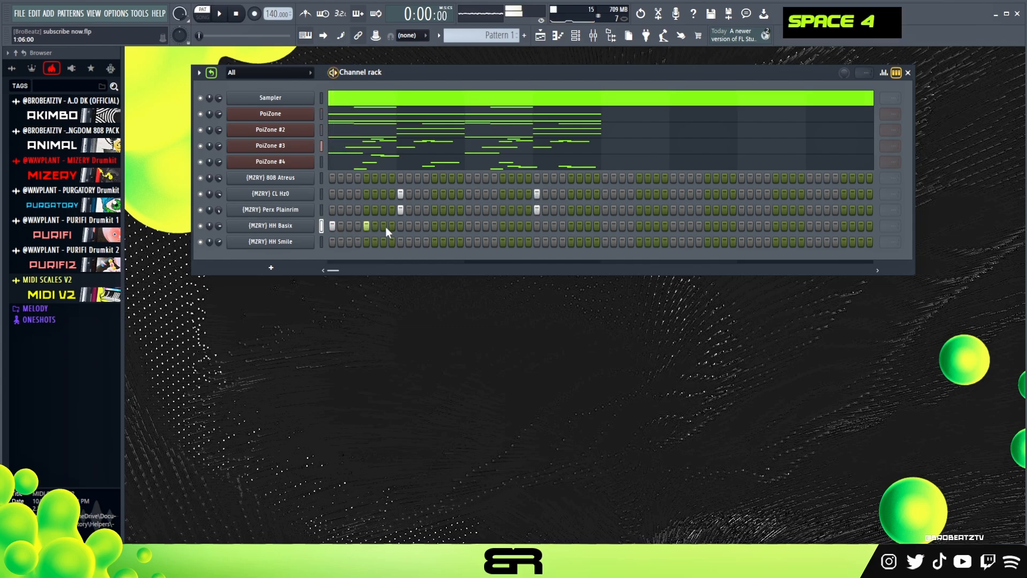
key(space)
key(space)
- Add HH Smile hits on steps 3 and 7 and an HH Basix hit on step 13
click(349, 242)
key(space)
key(space)
click(383, 241)
key(space)
key(space)
drag(432, 226, 429, 226)
key(space)
key(space)
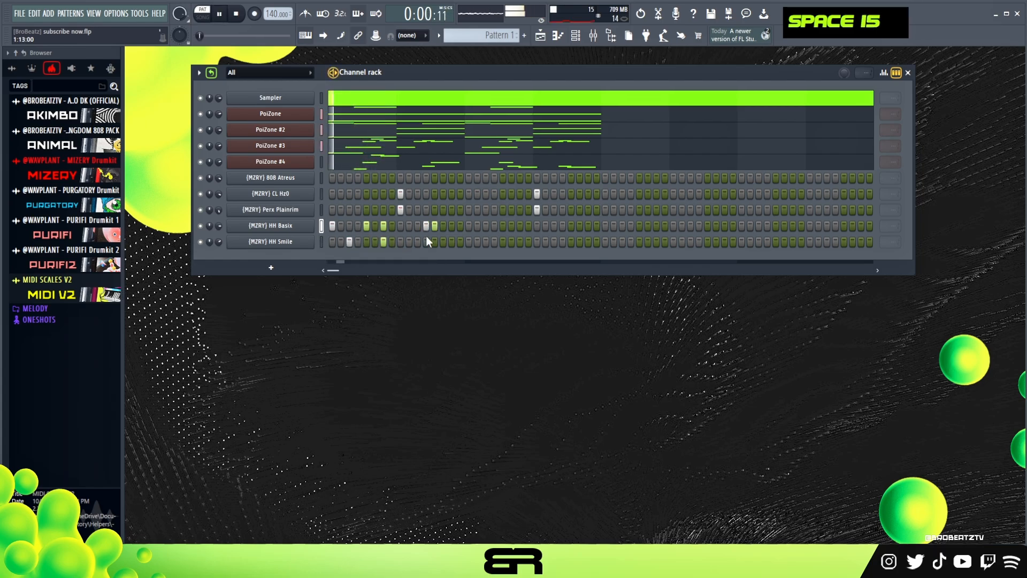
right_click(426, 226)
- Add HH Smile hits on steps 15 and 19 and HH Basix hits on steps 17, 19 and 21
click(453, 242)
key(space)
click(470, 227)
click(478, 227)
click(485, 228)
click(504, 226)
key(space)
click(485, 241)
key(space)
key(space)
key(space)
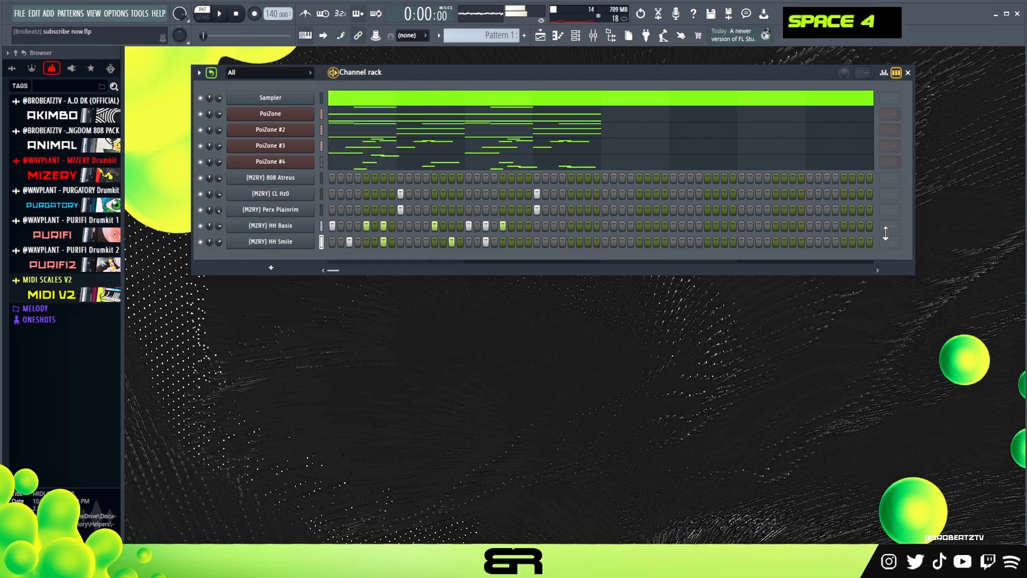
- Loop the CL Hz0, Perx Plainrim, HH Basix and HH Smile channels every two bars and preview the drums
scroll(892, 226, down, 2)
double_click(211, 73)
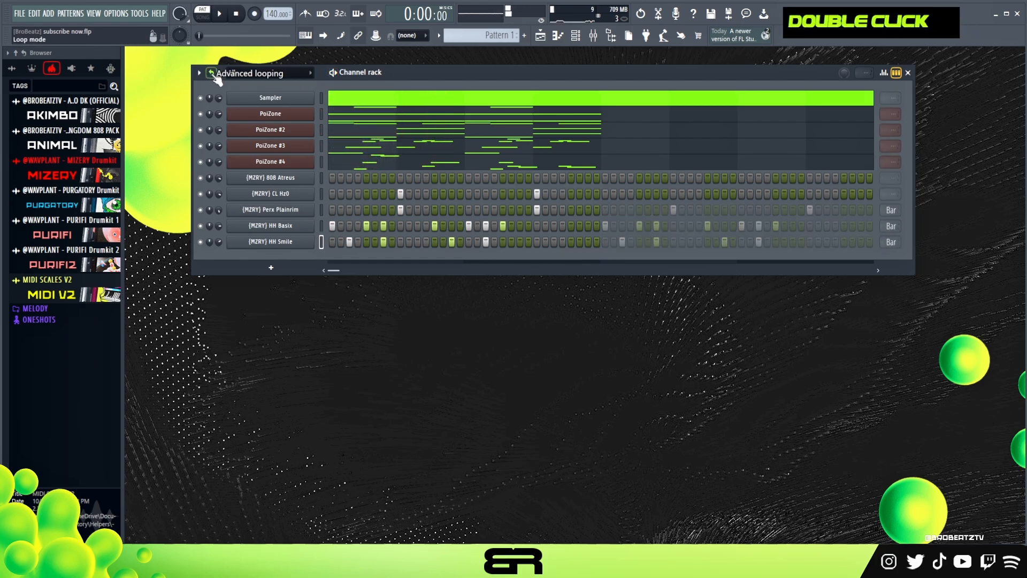
scroll(894, 198, down, 1)
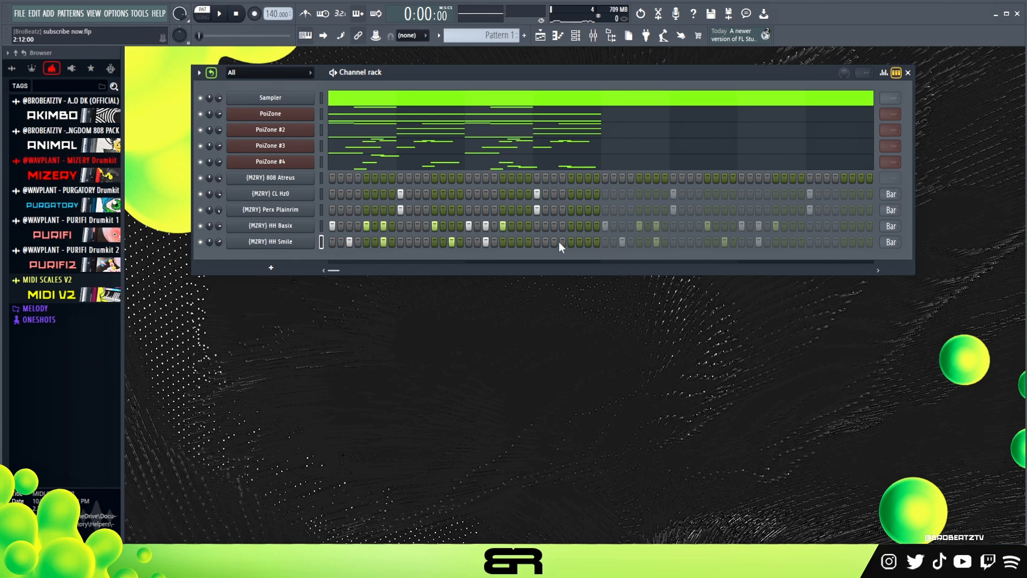
key(space)
key(space)
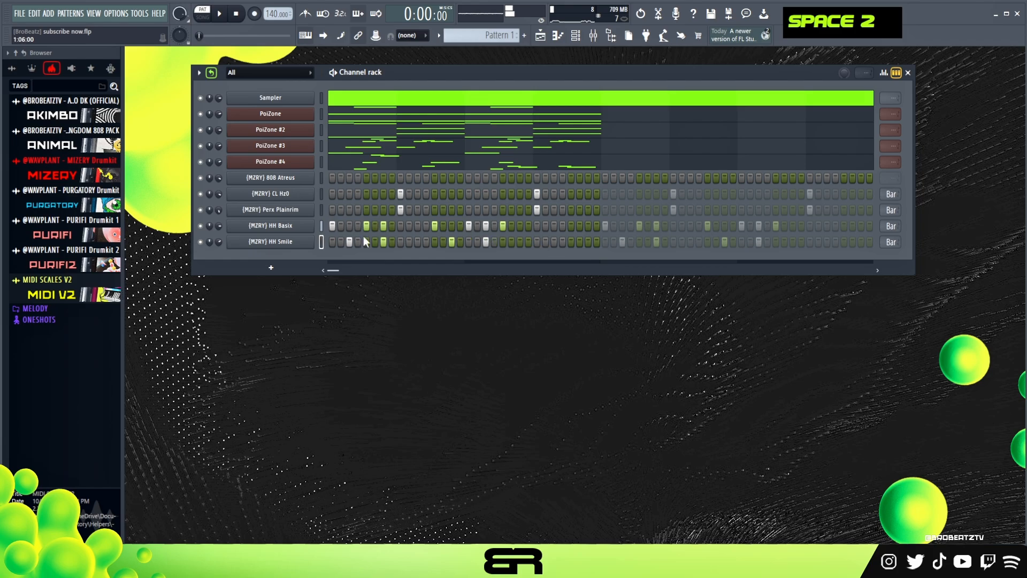
- Open the 808 Atreus piano roll and place C5 notes on steps 1 and 7 of bar 1
right_click(304, 177)
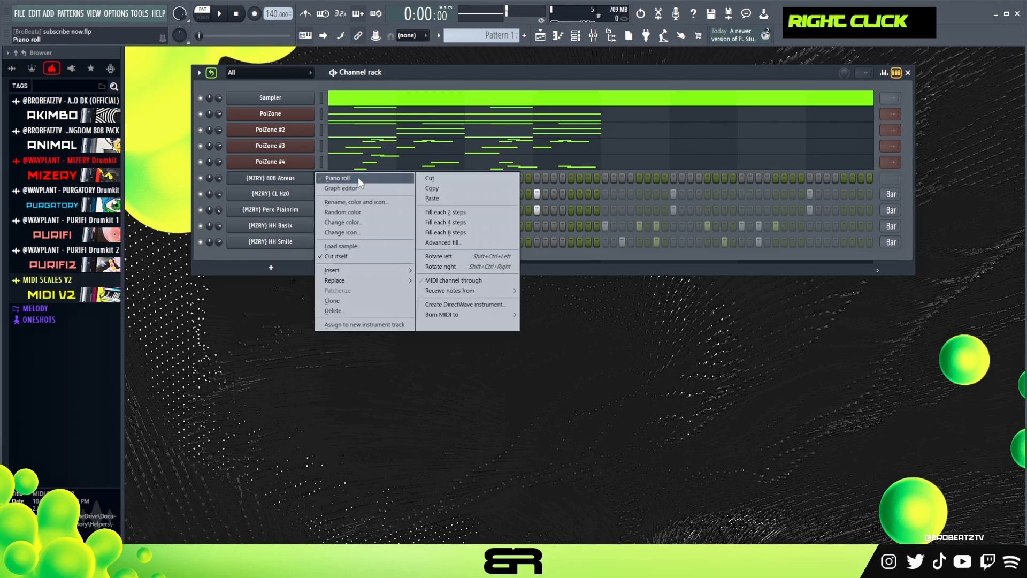
click(358, 178)
scroll(213, 291, down, 2)
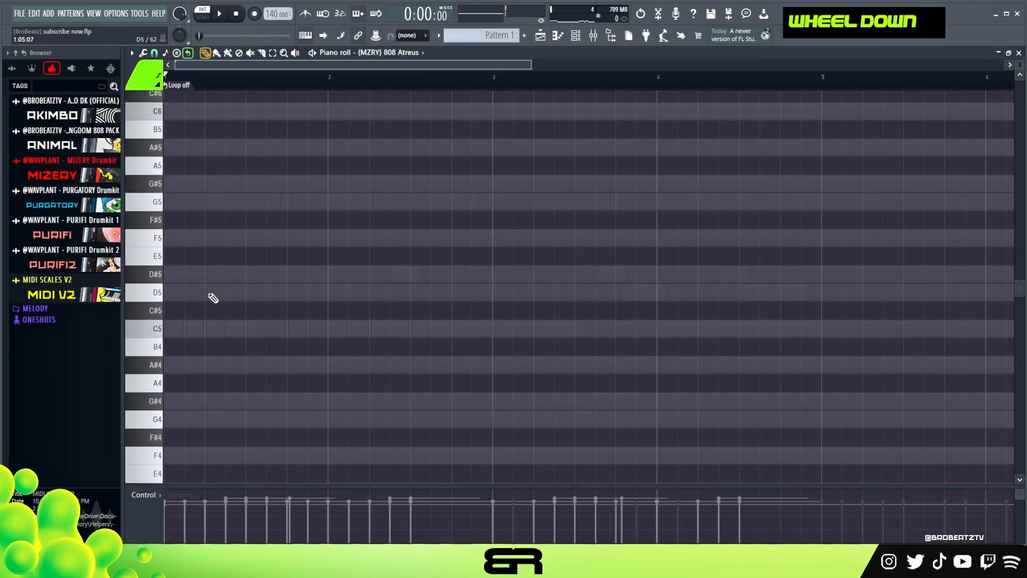
click(201, 333)
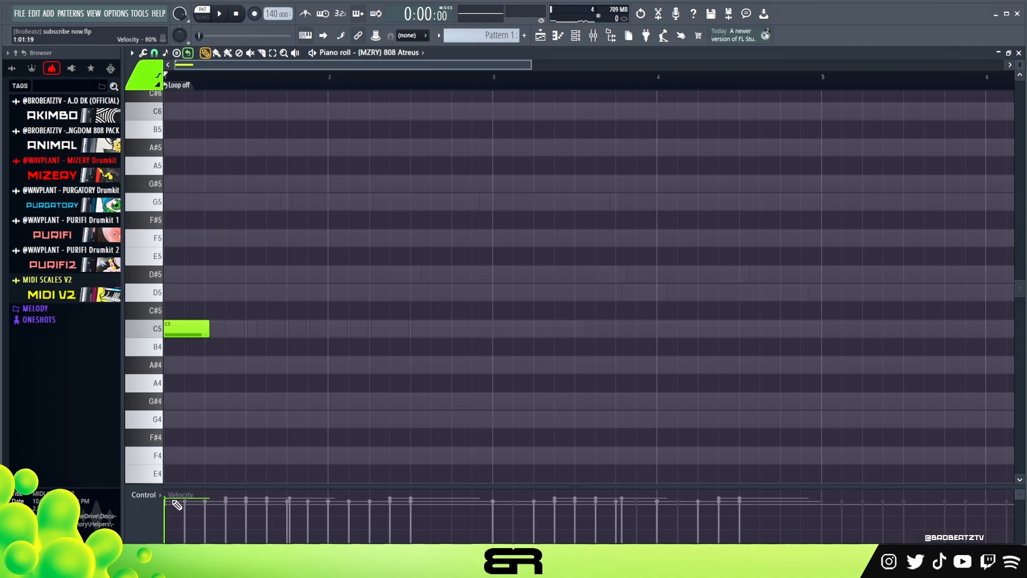
key(space)
key(space)
click(231, 332)
right_click(303, 369)
key(space)
key(space)
- Add a D#5 note on step 13 of bar 1 and a G5 note on step 9 of bar 2 of the 808 line
click(292, 276)
right_click(389, 320)
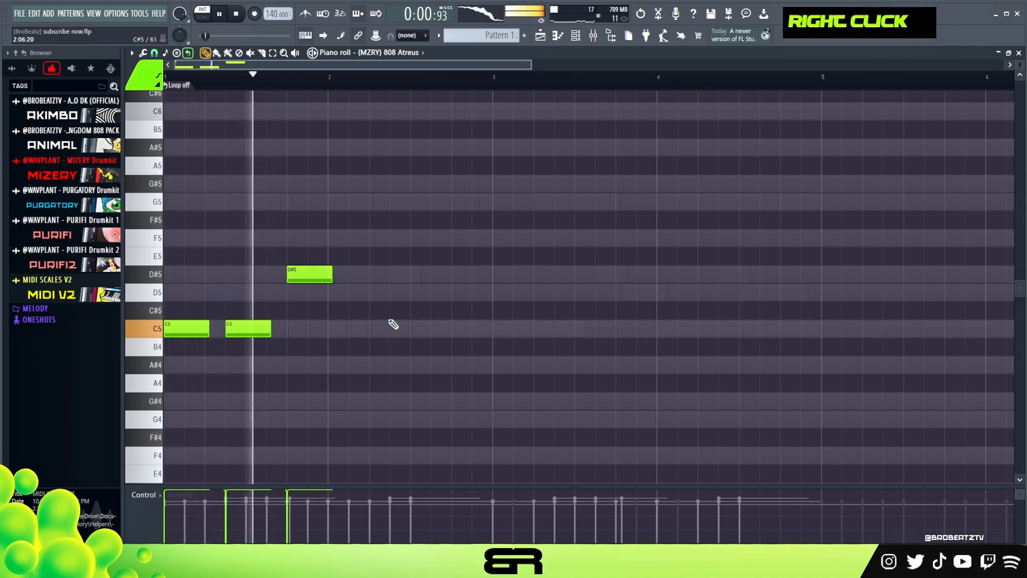
key(space)
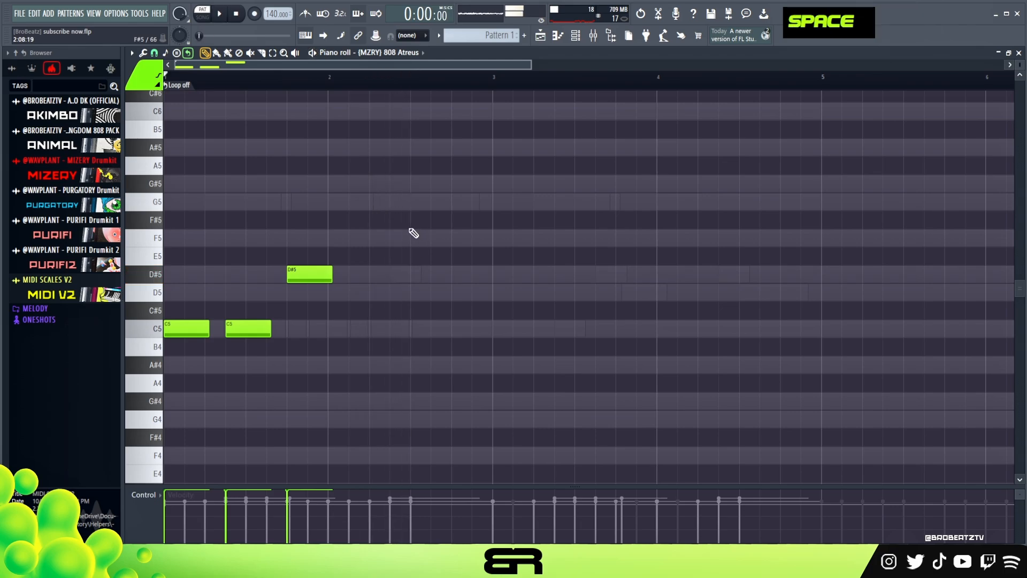
key(space)
click(413, 203)
right_click(442, 325)
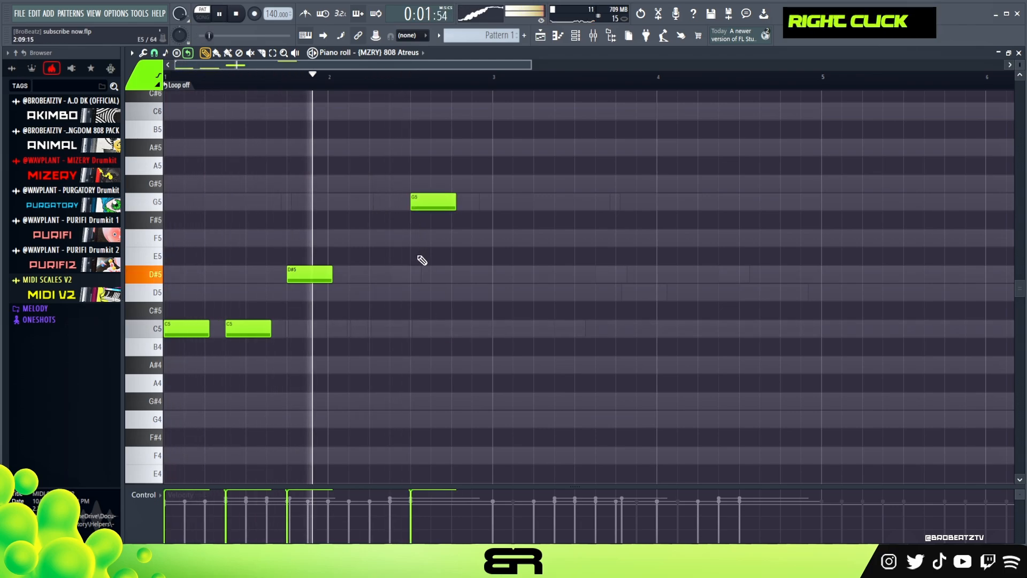
key(space)
key(space)
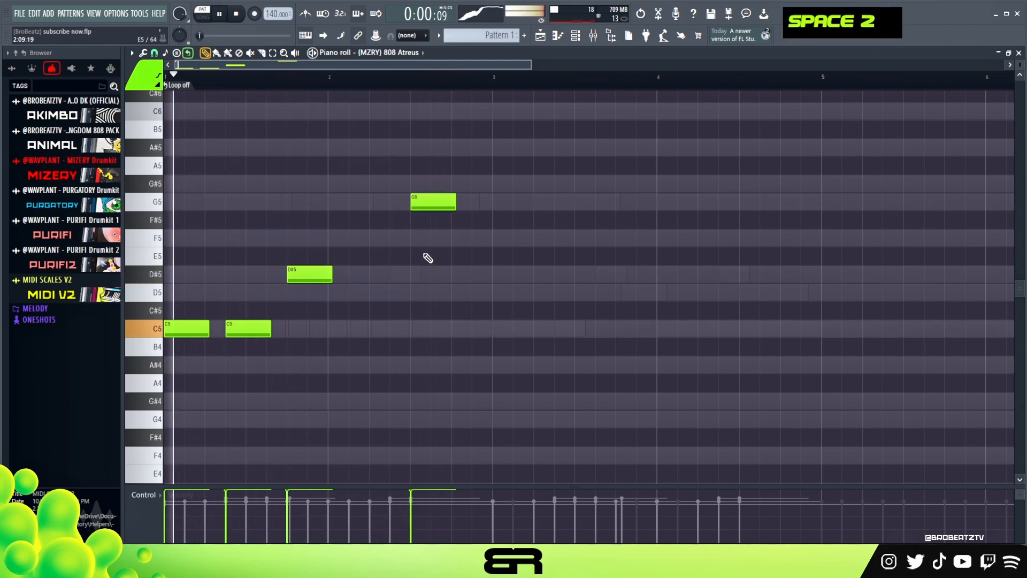
key(space)
- Duplicate the four 808 notes so the copy starts at bar 3
key(ctrl+a)
drag(176, 327, 505, 321)
right_click(488, 271)
double_click(418, 83)
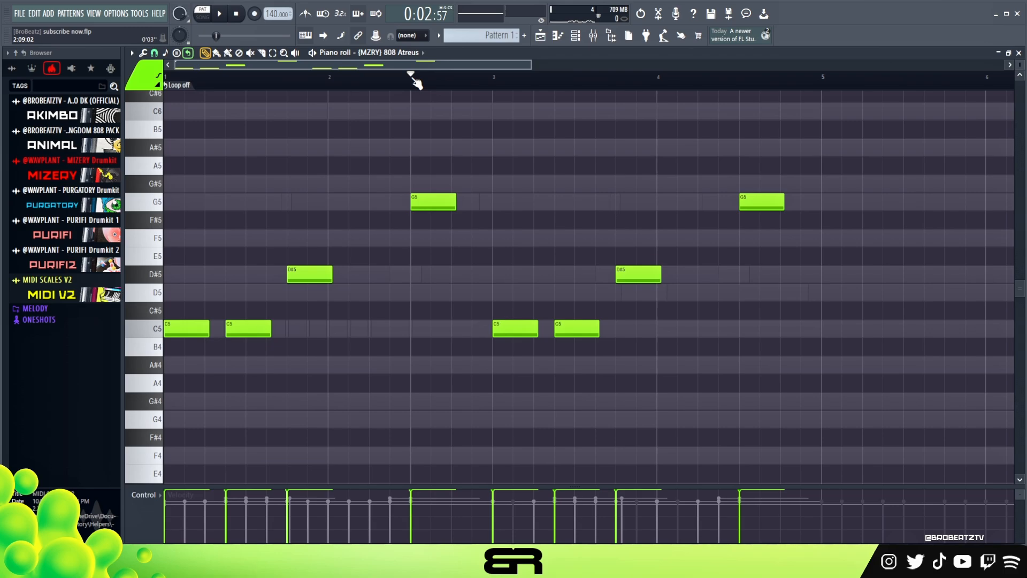
- Clone the 808 Atreus channel and return to the original channel's piano roll
drag(533, 65, 613, 95)
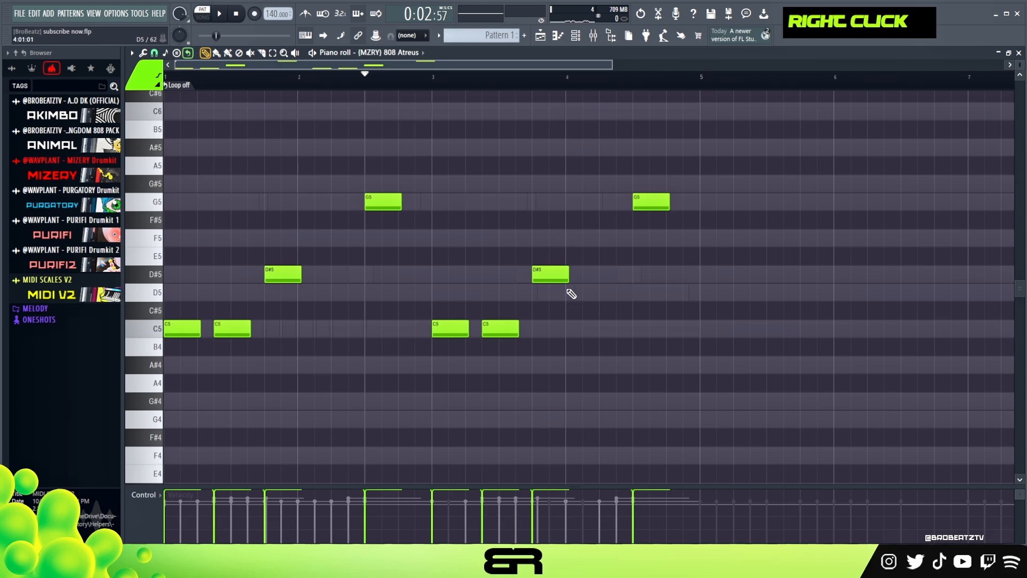
click(576, 36)
right_click(285, 178)
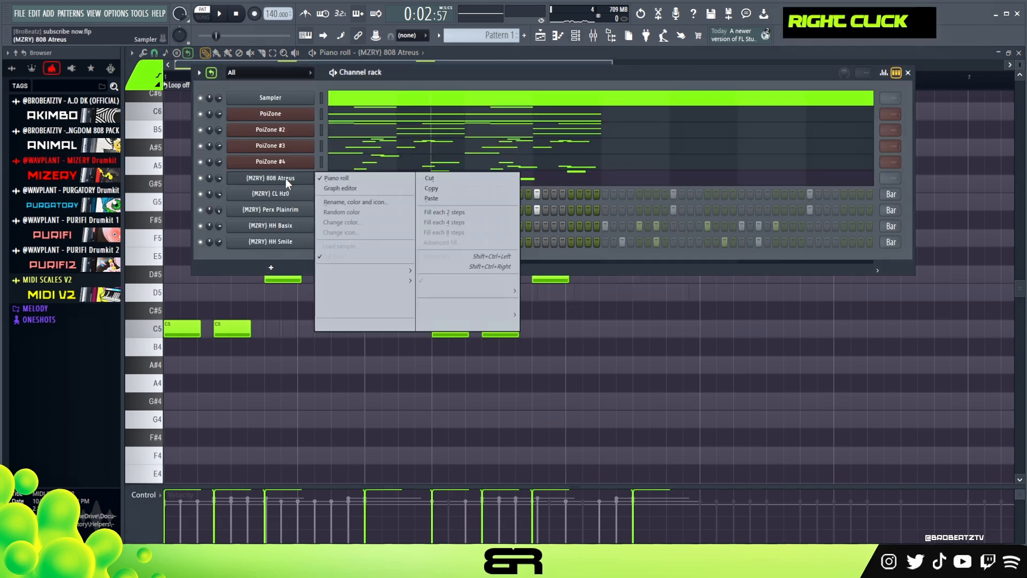
click(345, 301)
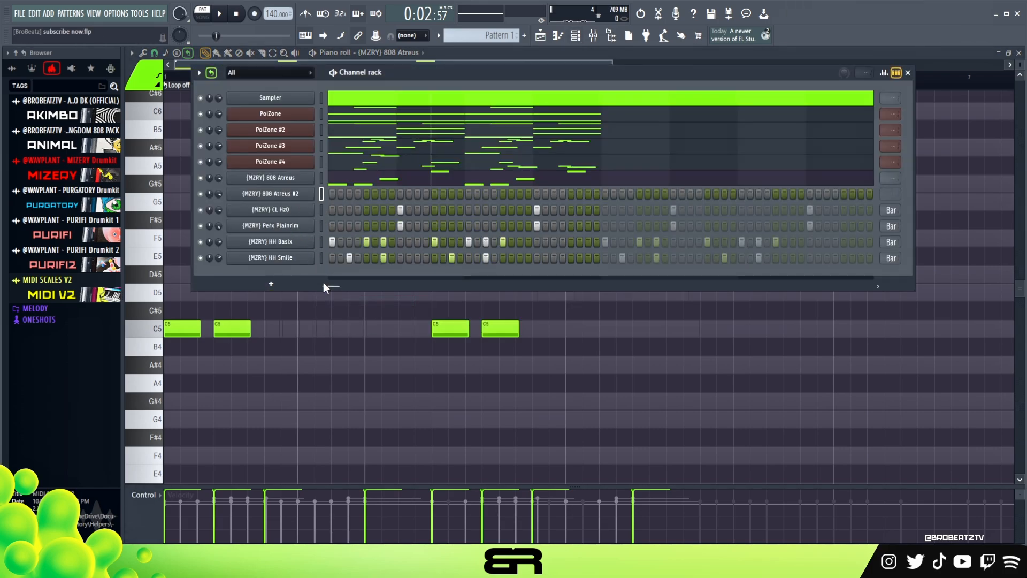
right_click(559, 371)
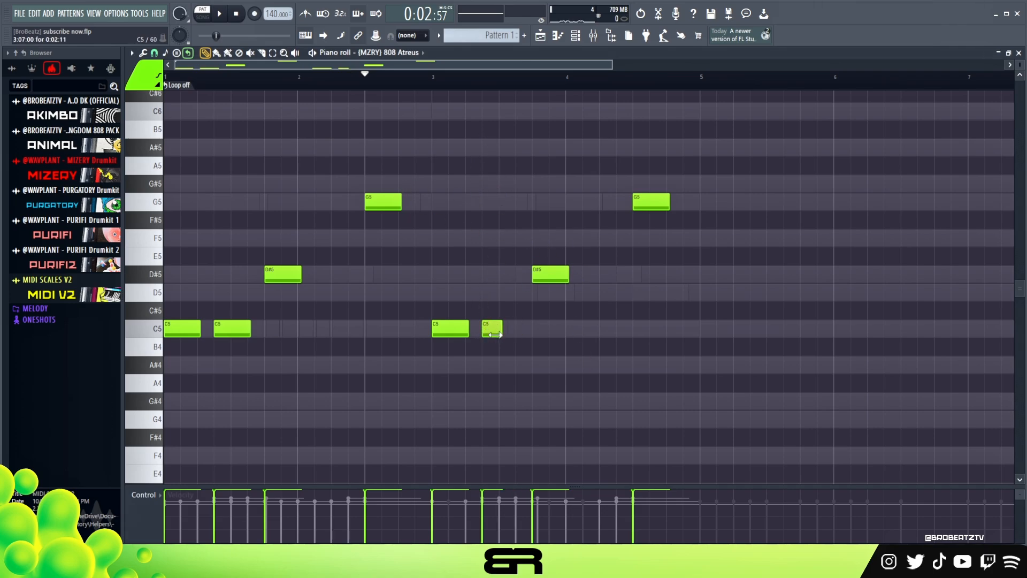
- Shorten the C5 note on step 7 of bar 3 and add two matching short C5 notes on steps 9 and 11
drag(502, 332, 496, 333)
click(505, 333)
click(522, 329)
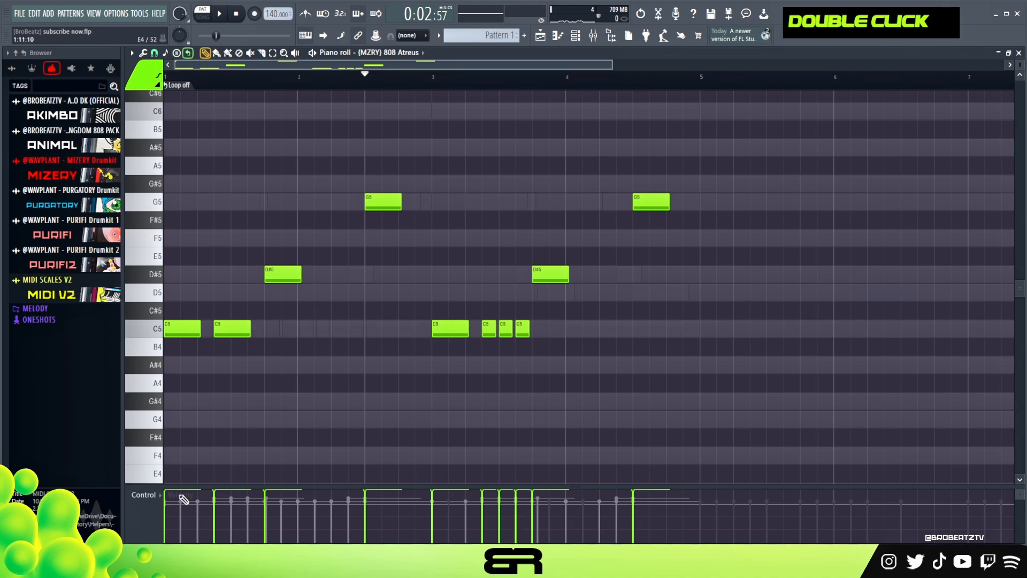
- Switch the piano roll's control lane to note panning
click(142, 499)
click(152, 516)
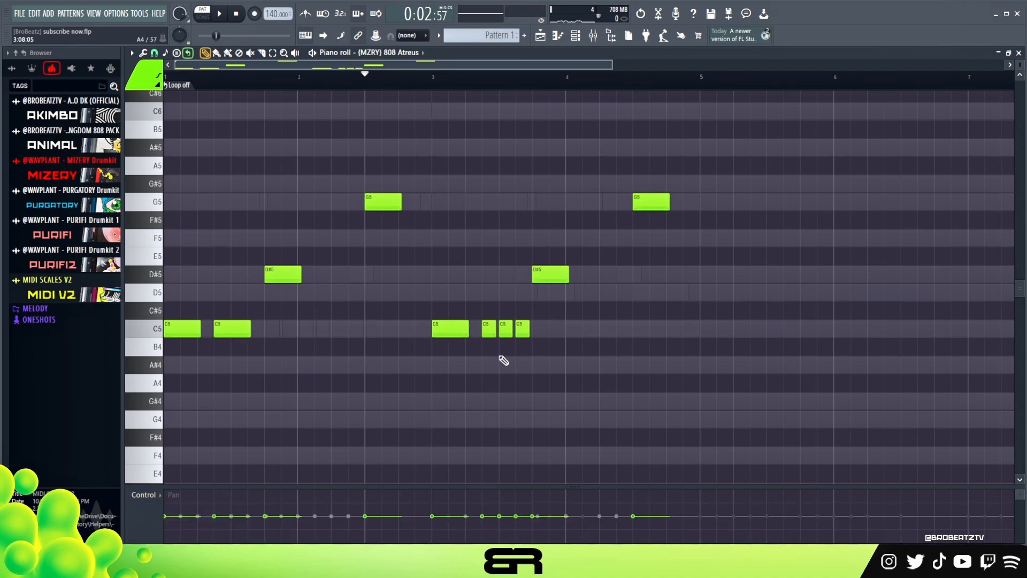
- Pan the first of the three short C5 notes in bar 3 fully right and the third fully left, and audition them
ctrl+click(492, 330)
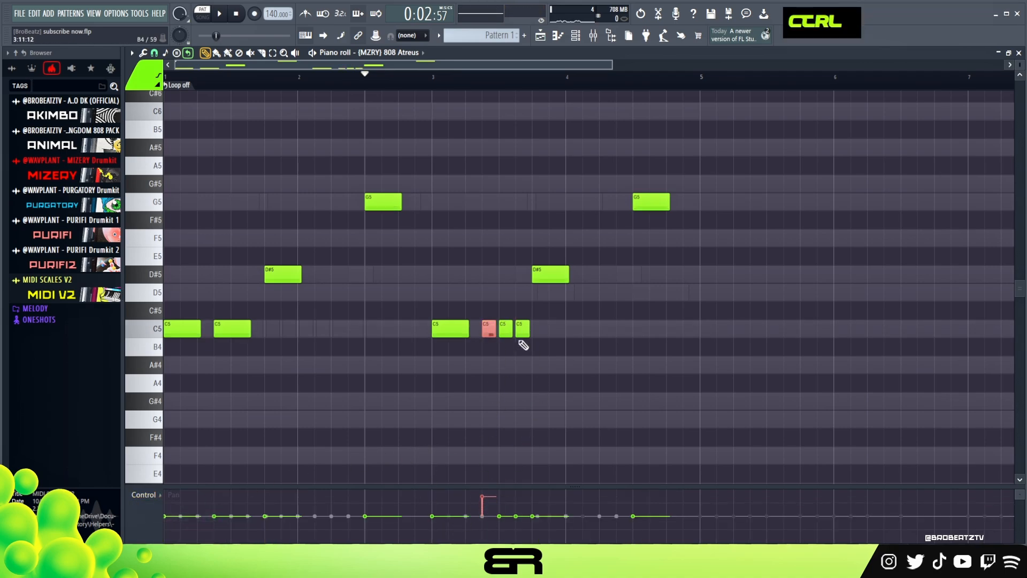
ctrl+click(520, 328)
right_click(452, 142)
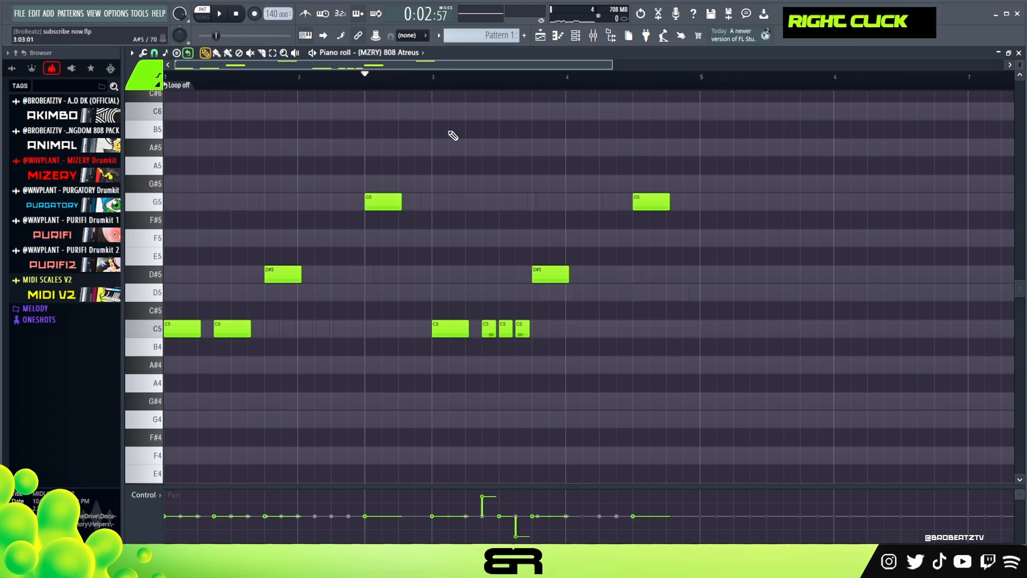
key(space)
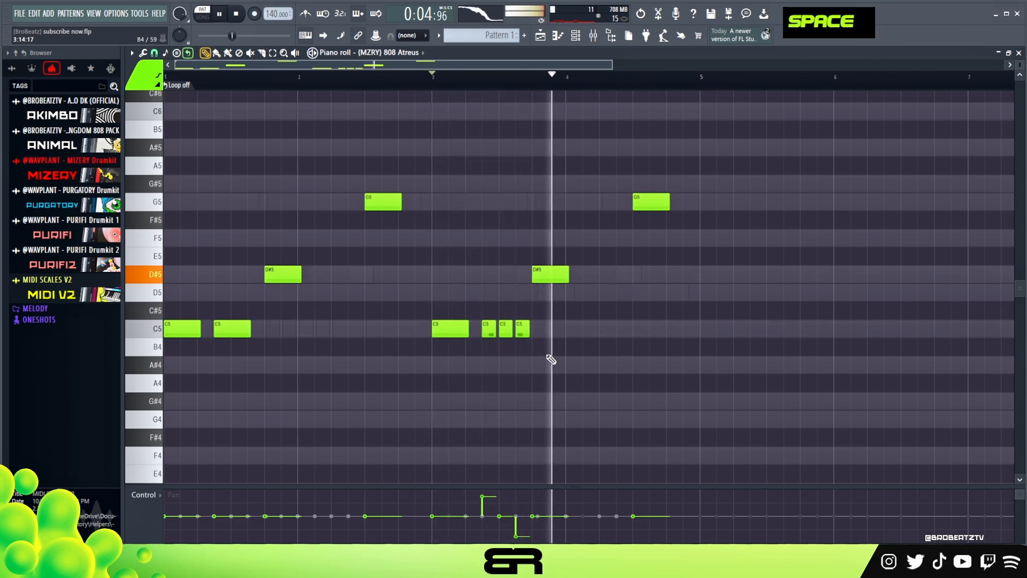
key(space)
- Add a centre-panned D#5 note on step 5 of bar 4, as long as the other long 808 notes
right_click(603, 279)
key(space)
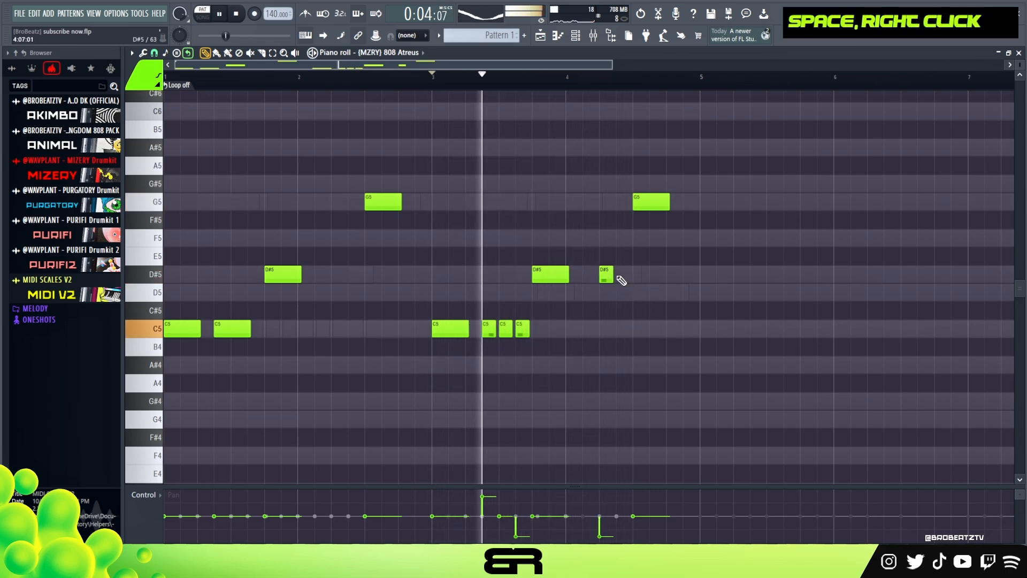
click(610, 274)
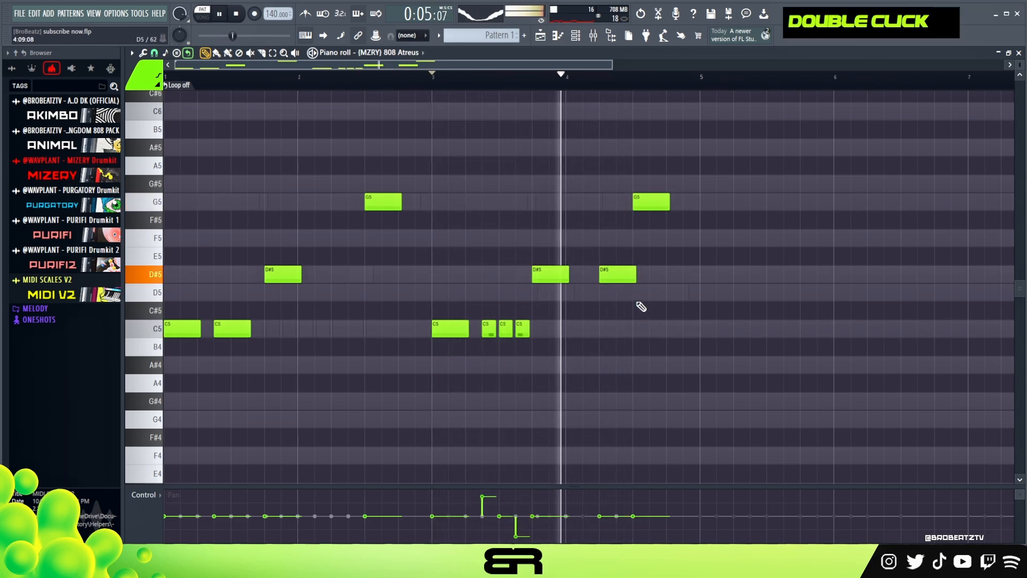
key(space)
- Try moving the G5 note in bar 4 to step 11 and audition the bassline
drag(654, 205, 669, 205)
key(space)
right_click(651, 227)
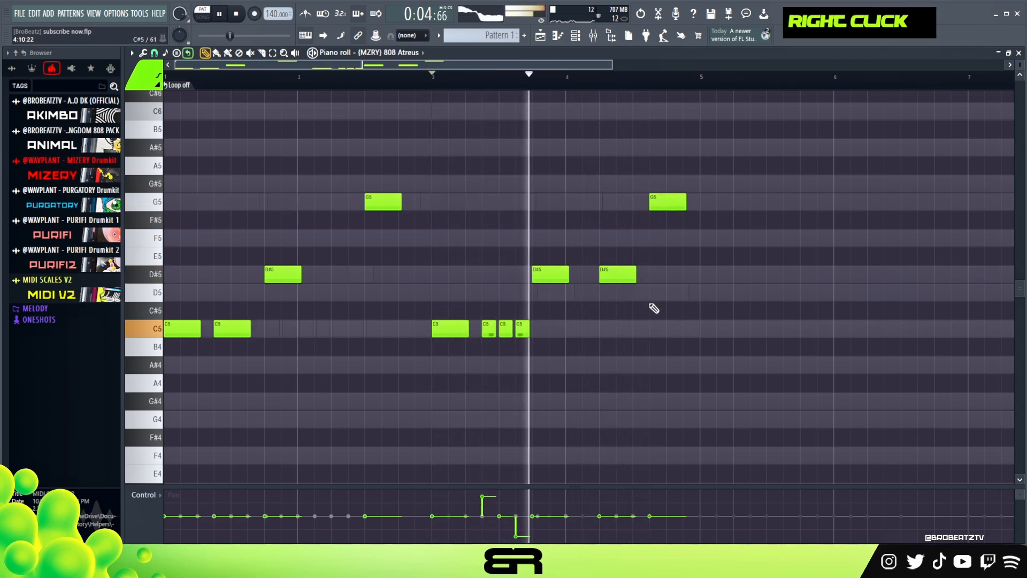
key(space)
key(space)
key(space)
- Move the G5 note in bar 4 back to step 9 and audition the bassline from bar 3
drag(669, 215, 644, 199)
right_click(657, 215)
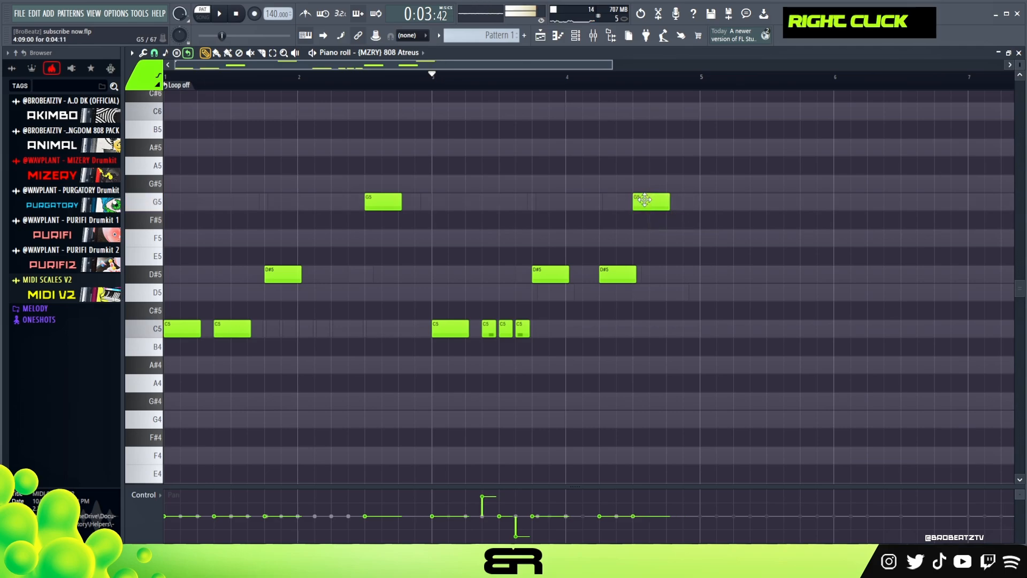
key(space)
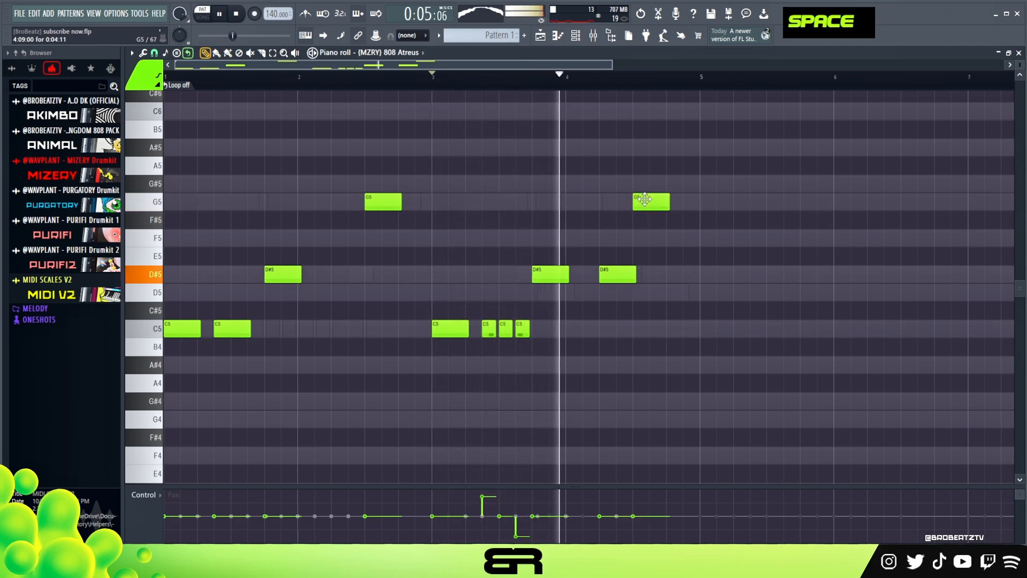
key(space)
key(space)
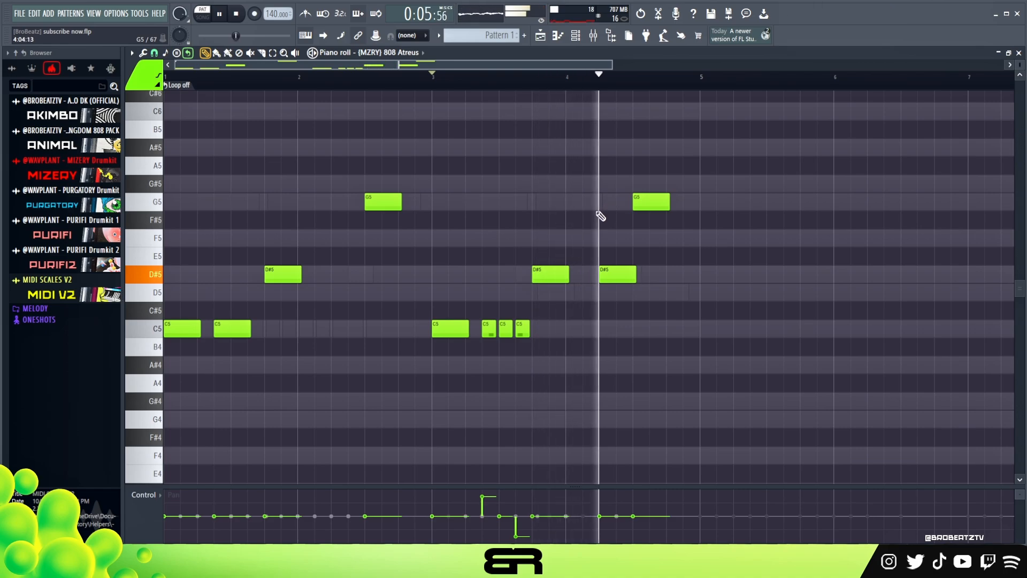
key(space)
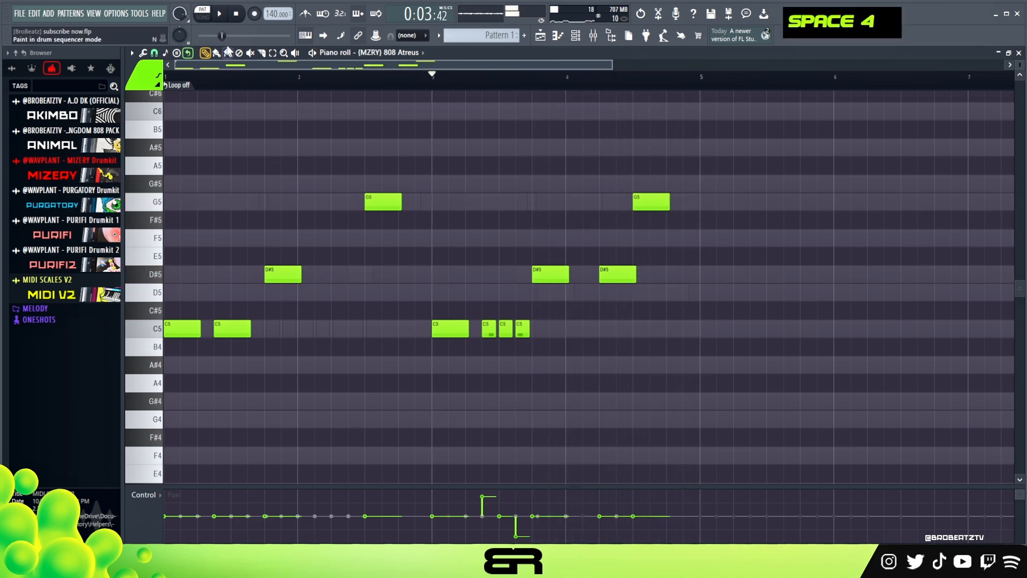
- Try the G5 note of bar 4 on step 11 once more and play the pattern from bar 3
drag(714, 147, 164, 384)
right_click(549, 367)
drag(679, 184, 362, 221)
right_click(498, 249)
drag(582, 175, 677, 226)
drag(653, 204, 670, 204)
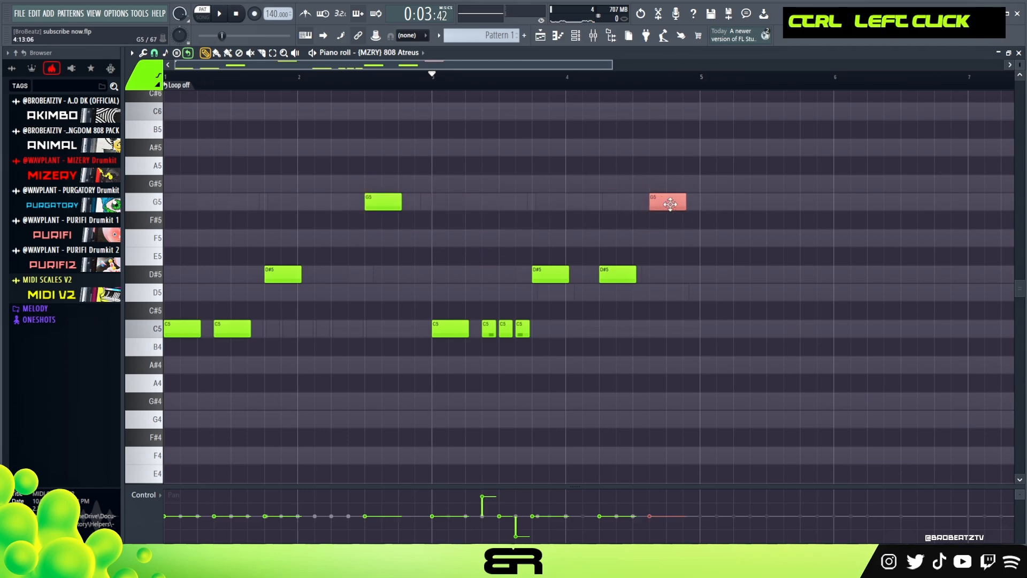
right_click(691, 255)
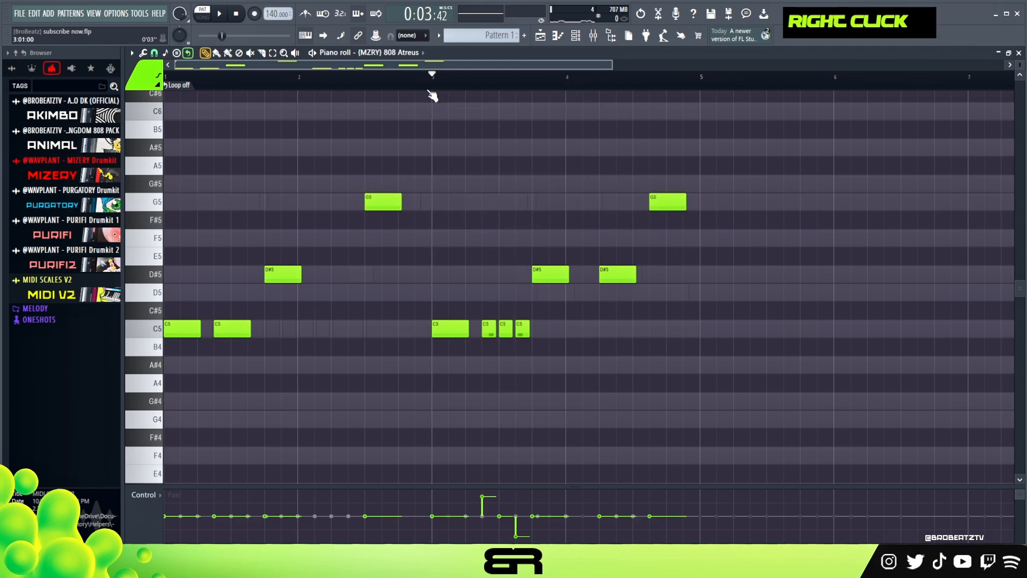
key(space)
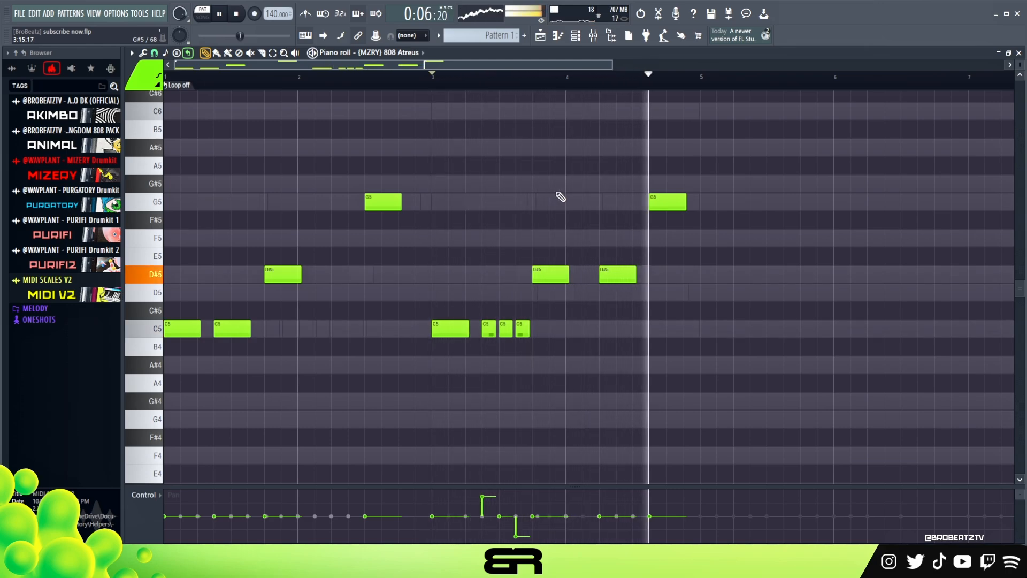
key(space)
- Return the G5 note in bar 4 to step 9
drag(667, 202, 651, 202)
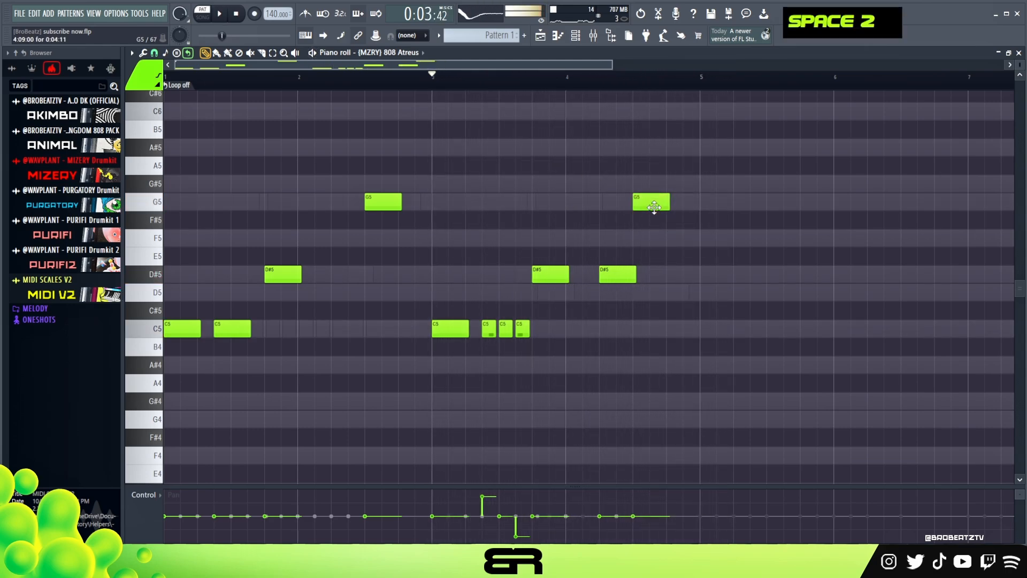
right_click(613, 215)
key(ctrl)
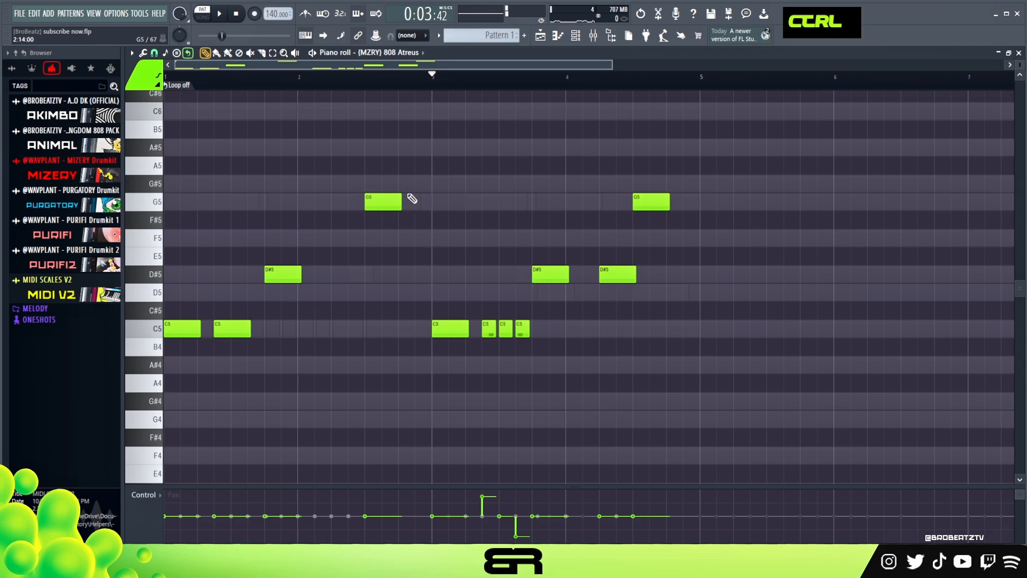
- Copy the notes of the 808 Atreus channel into 808 Atreus #2 and open the clone's piano roll
click(592, 37)
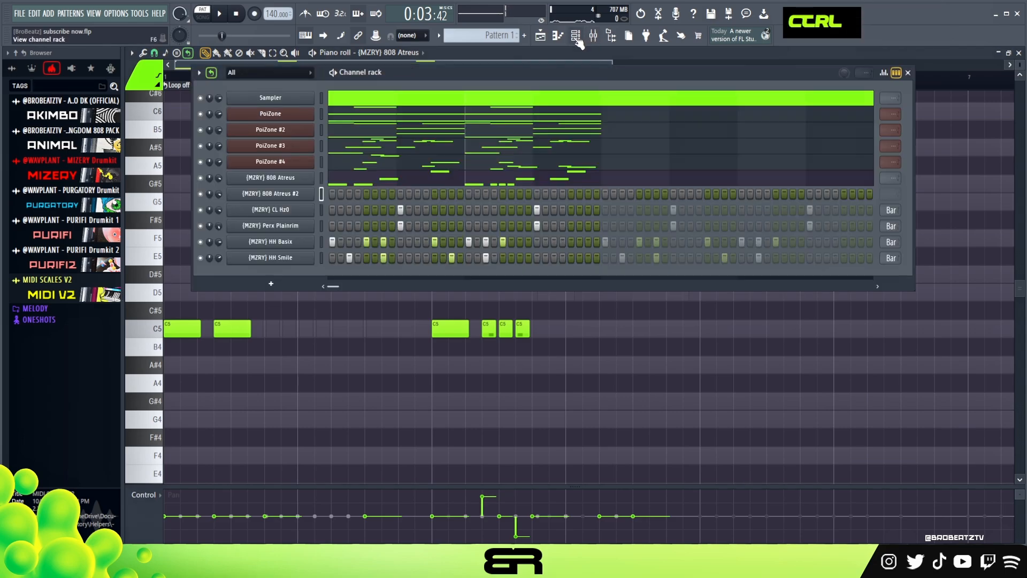
right_click(300, 178)
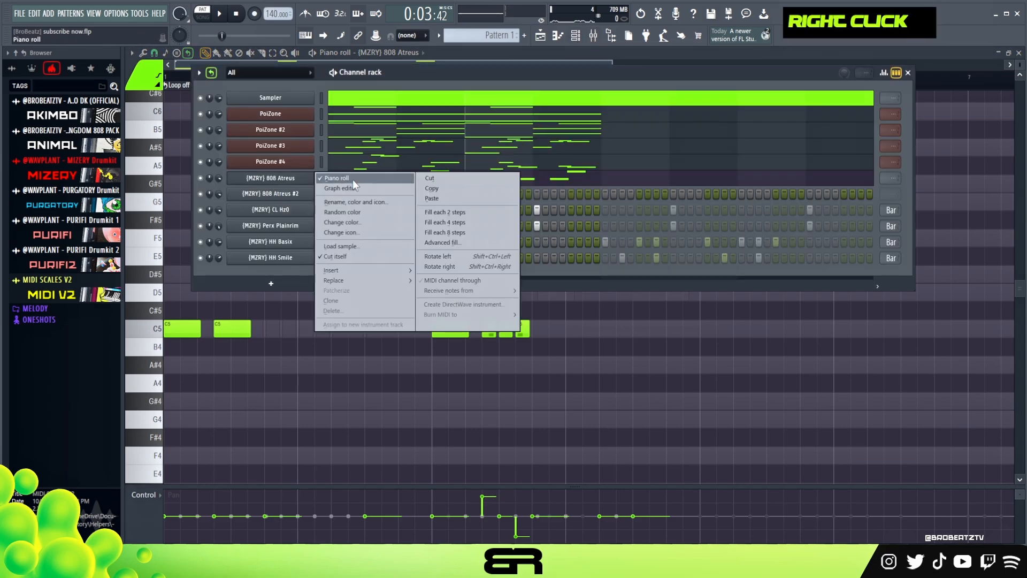
click(452, 188)
right_click(288, 195)
click(460, 210)
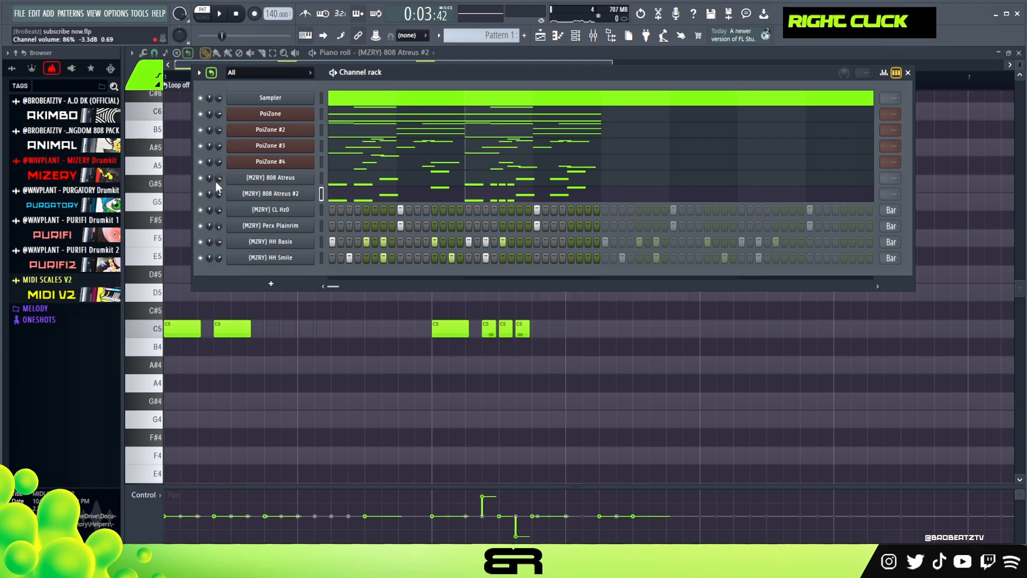
double_click(405, 199)
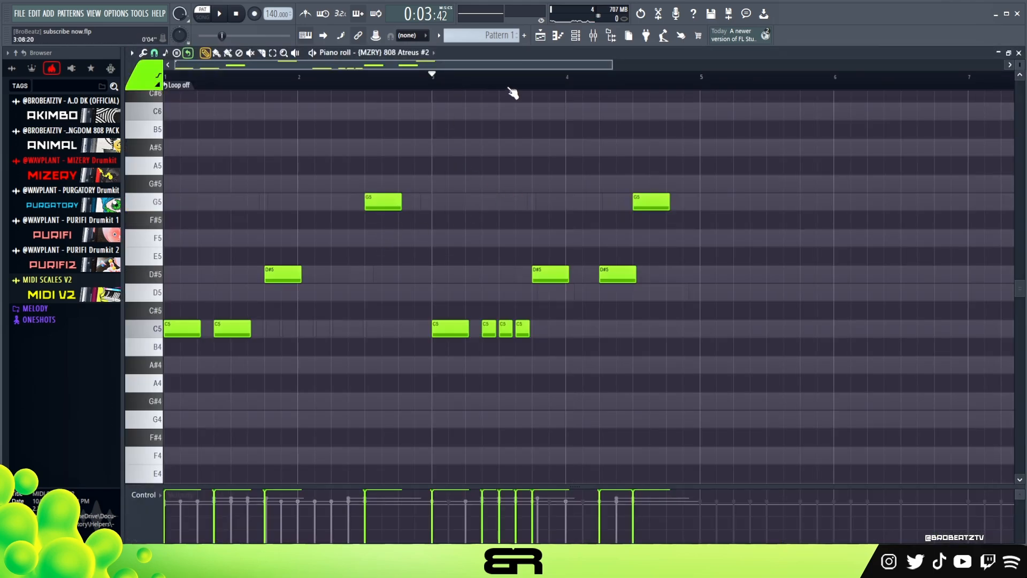
- Discard the lengths of all notes in 808 Atreus #2 so that each is two steps long
drag(612, 63, 524, 63)
key(ctrl+a)
key(shift+d)
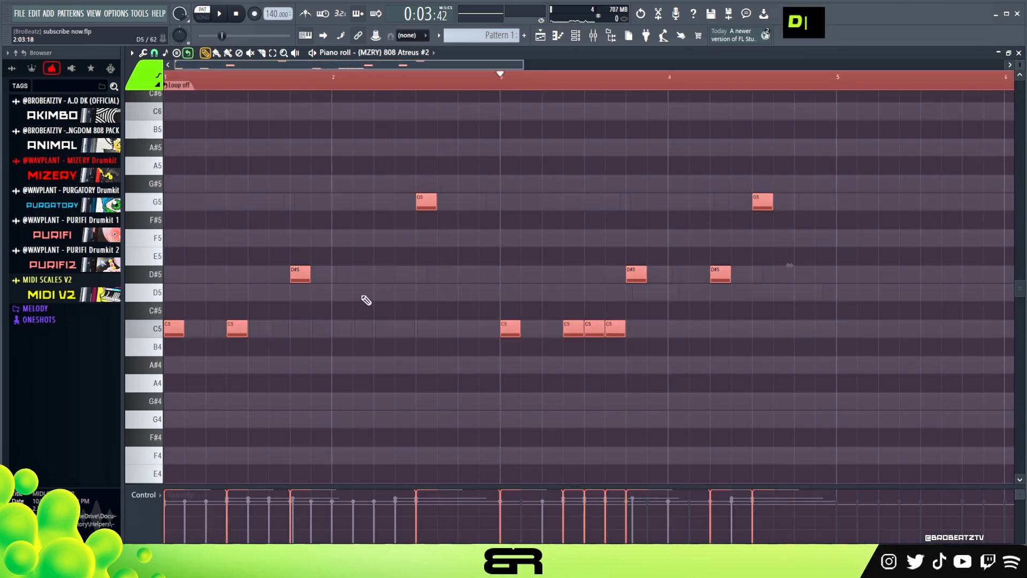
right_click(345, 298)
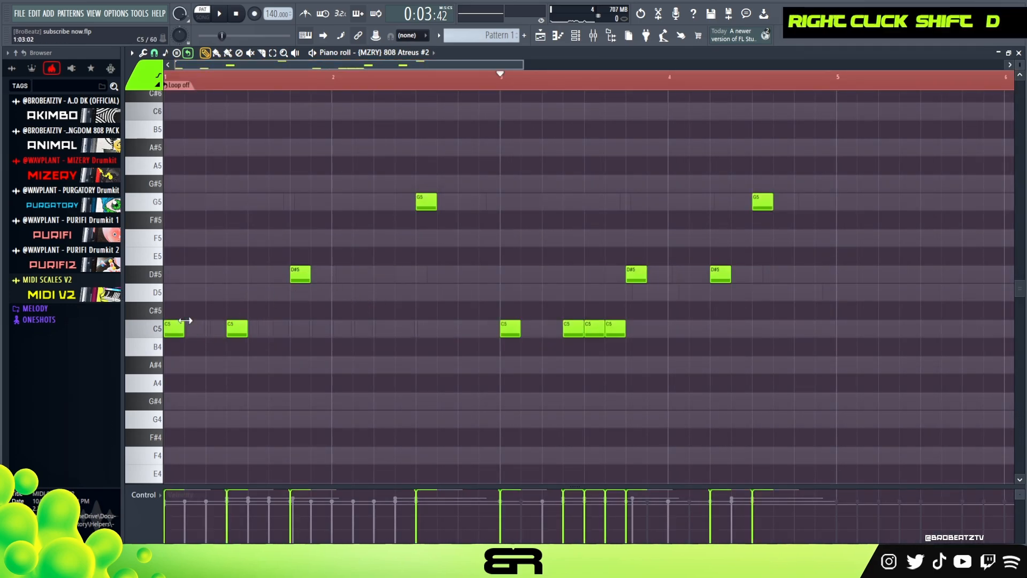
- Add a C6 note on step 5 and a D#5 slide note on step 11 of bar 1, both two steps long
double_click(212, 328)
ctrl+click(211, 328)
key(ctrl+Up)
right_click(268, 278)
scroll(275, 293, up, 2)
click(274, 313)
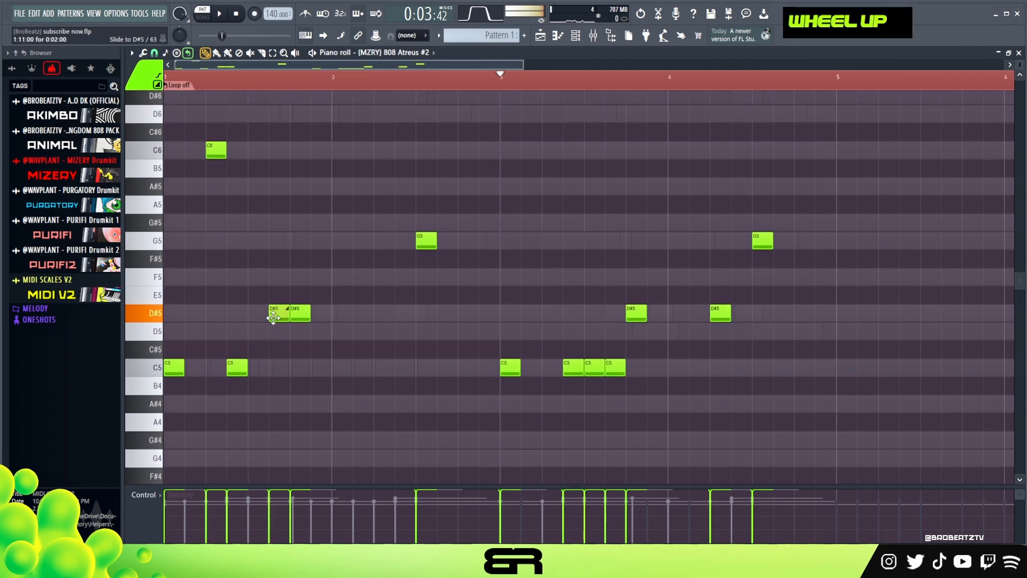
- Audition the 808 slides and add a second C6 note on step 11 of bar 1
key(space)
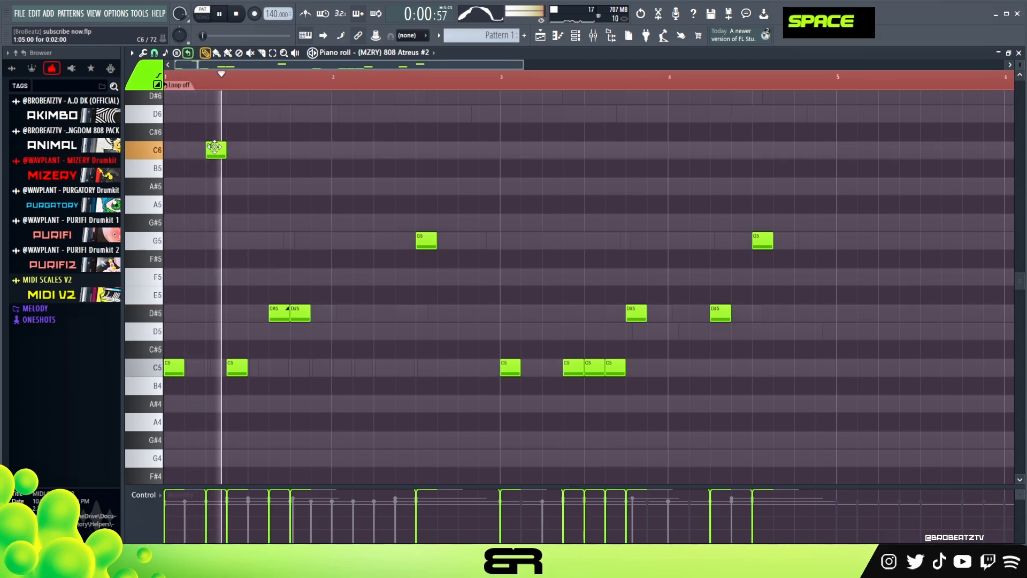
key(space)
key(space)
key(space)
key(space)
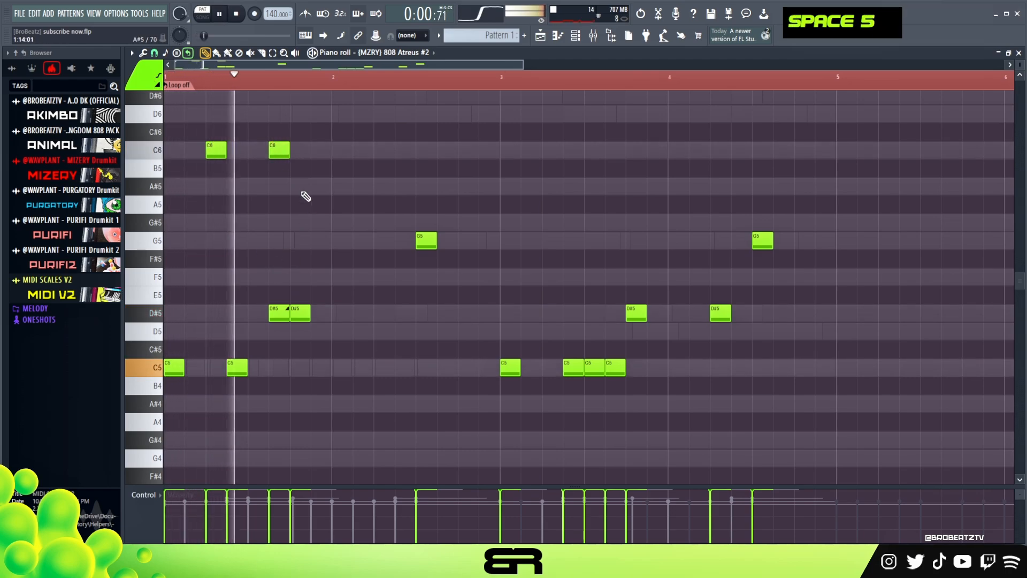
click(277, 150)
key(space)
- Try turning the D#5 slide in bar 1 into a regular note starting slightly after step 11
alt+click(269, 317)
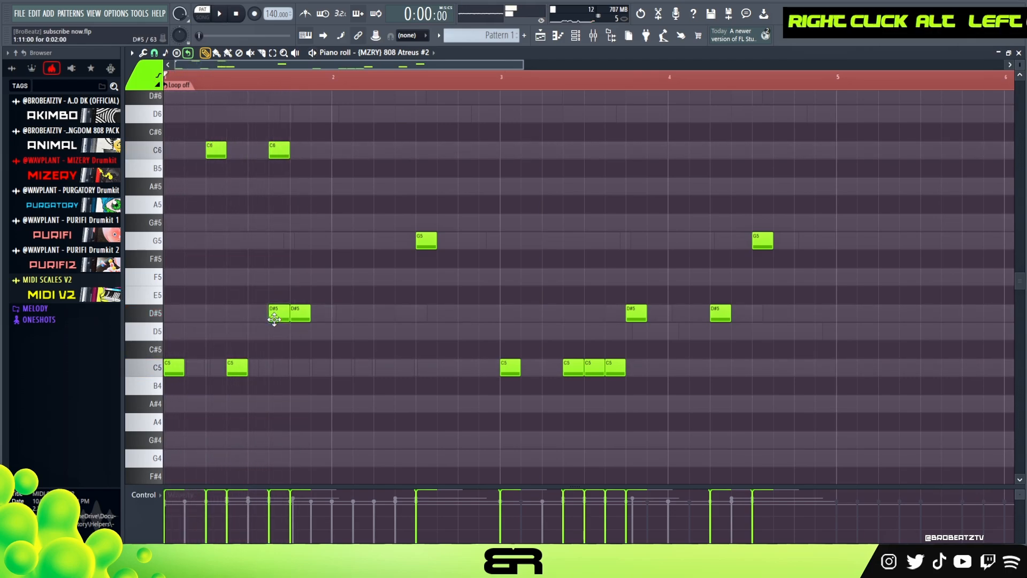
drag(274, 320, 277, 319)
key(space)
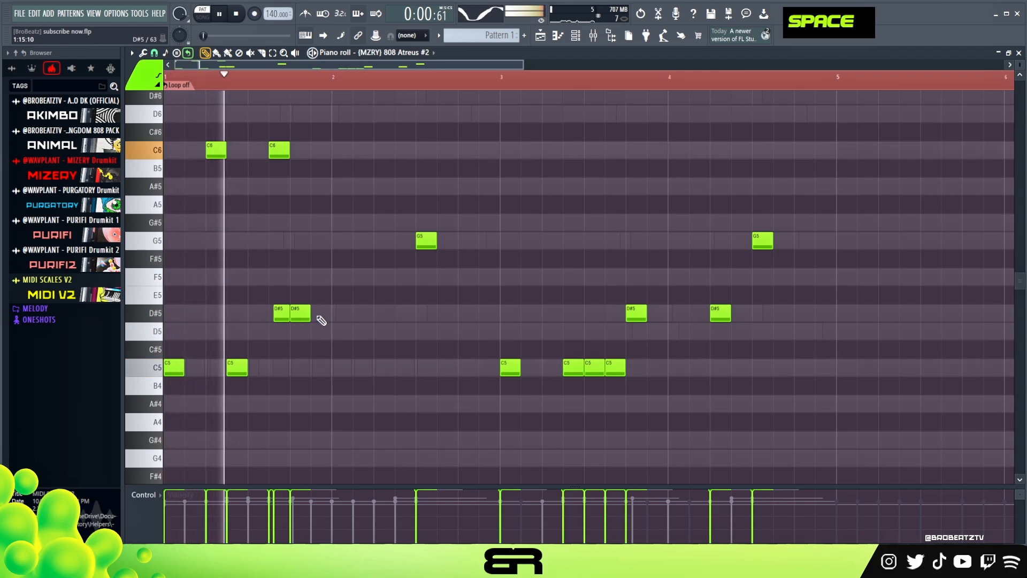
key(space)
key(space)
- Replace the regular D#5 note just after step 11 of bar 1 with a D#5 slide note and play it back
right_click(281, 313)
key(space)
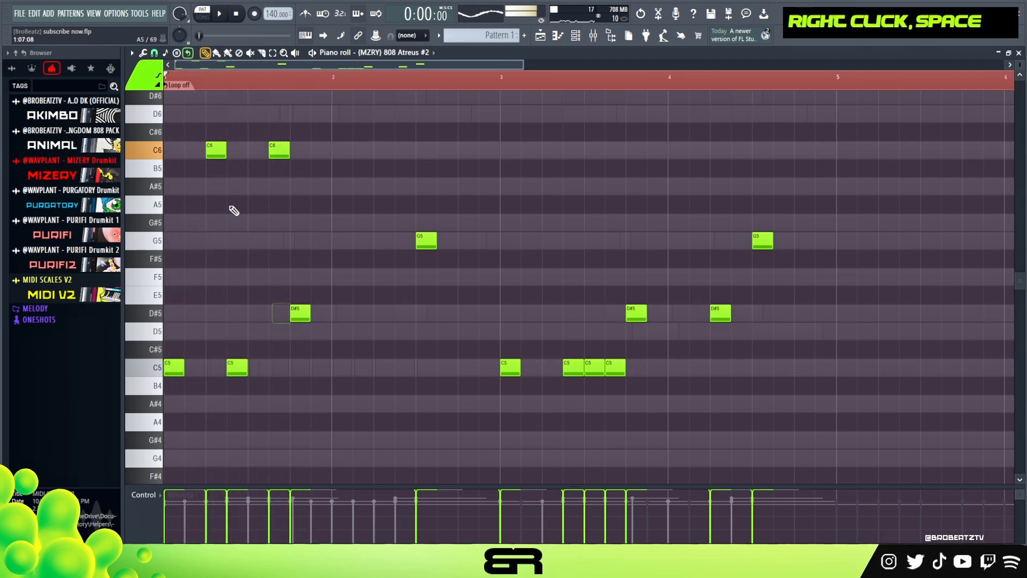
key(space)
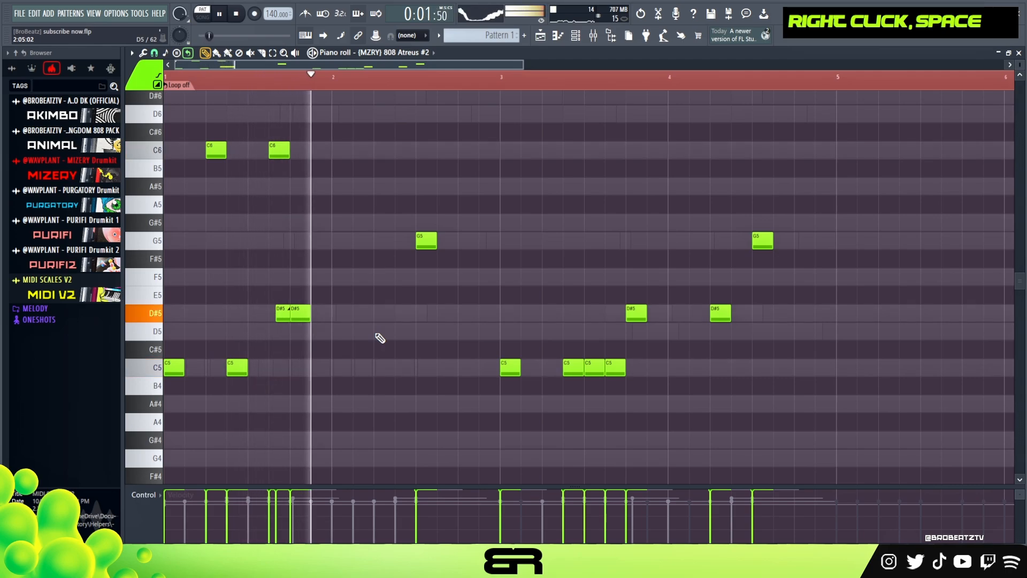
key(space)
key(space)
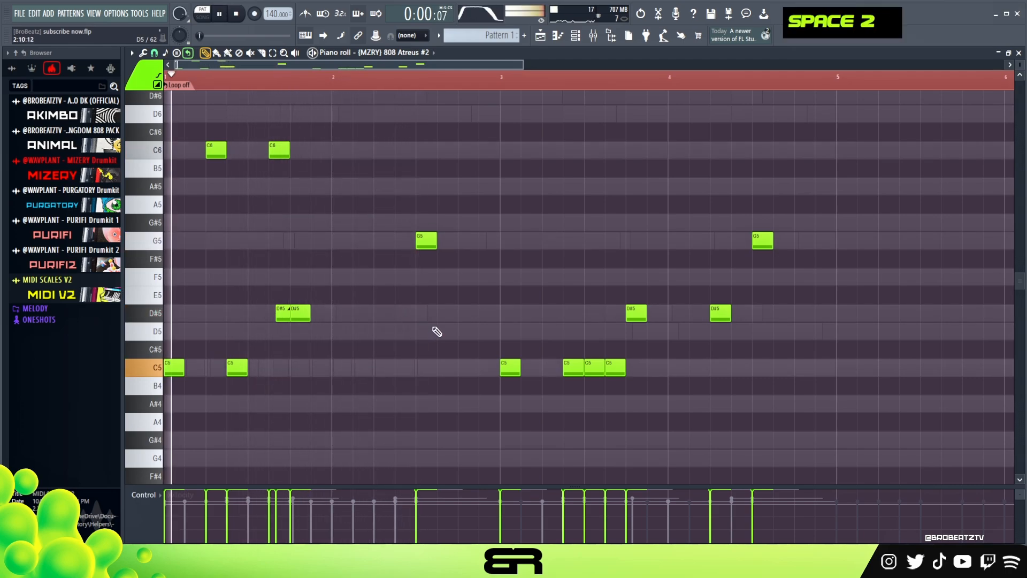
- Add a G6 note on step 7 of bar 2, one octave above the G5 note that follows
scroll(439, 307, up, 3)
key(space)
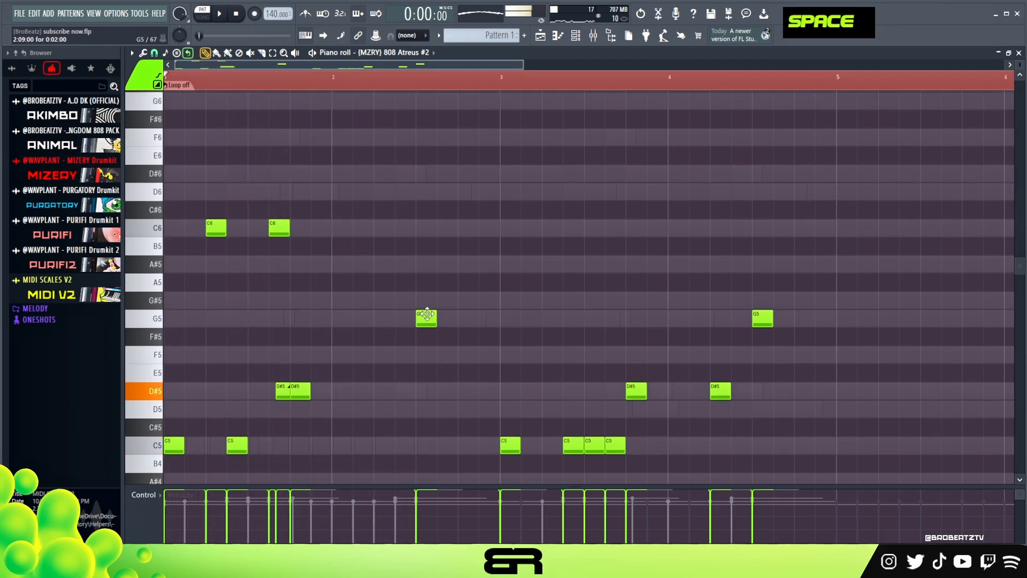
key(ctrl+Up)
right_click(399, 347)
- Copy the bar 1 slide note to C6 just after step 7 of bar 2 and audition it
ctrl+click(281, 405)
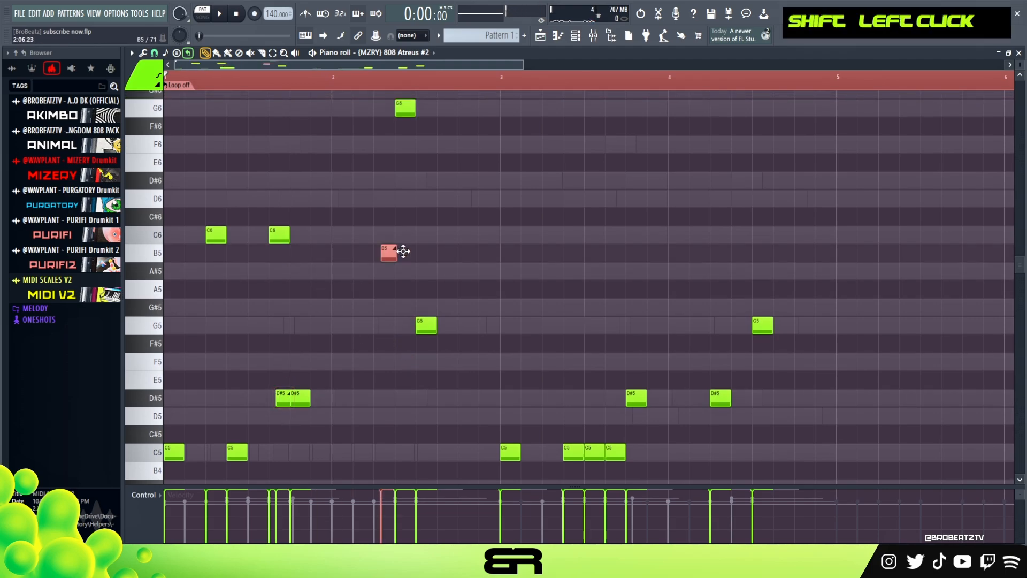
right_click(504, 269)
key(space)
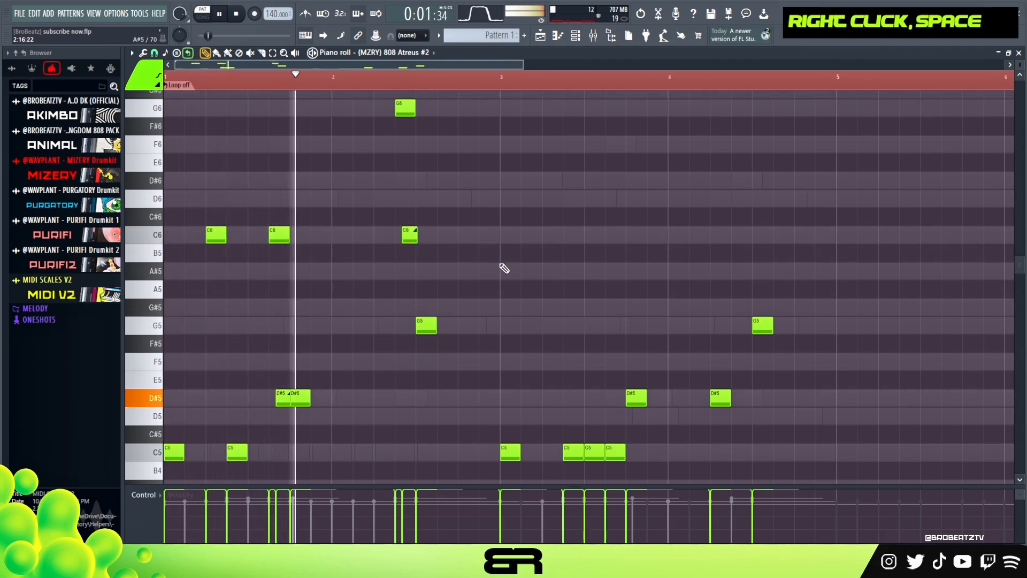
key(space)
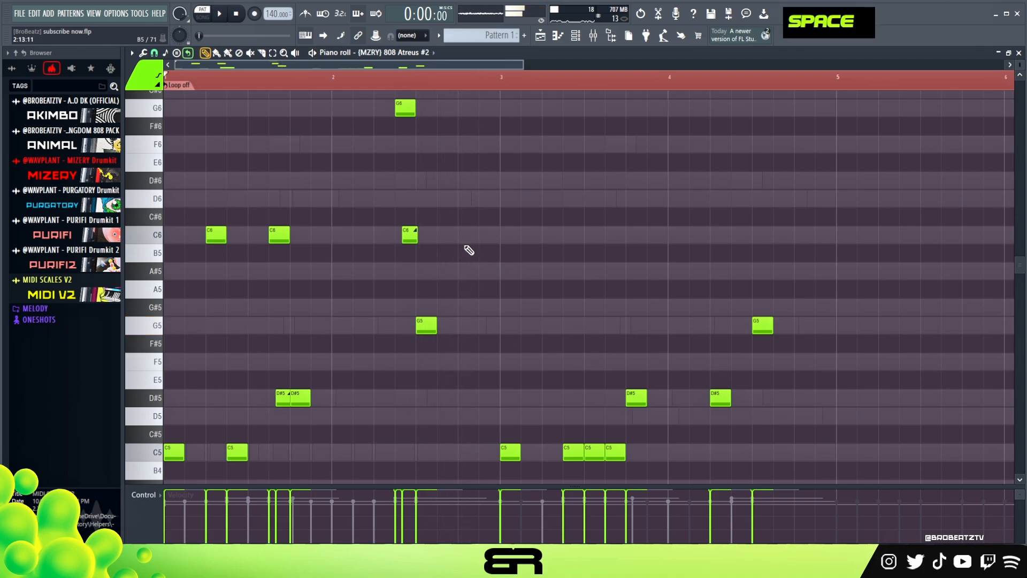
- Clear the timeline selection and set the playback position to step 7 of bar 2
key(space)
double_click(394, 81)
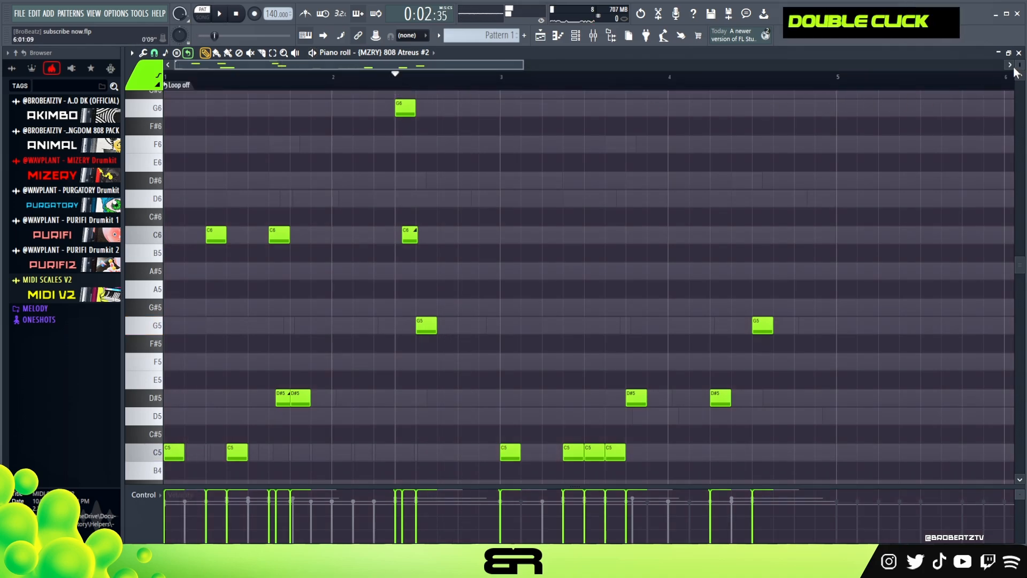
scroll(1017, 73, down, 5)
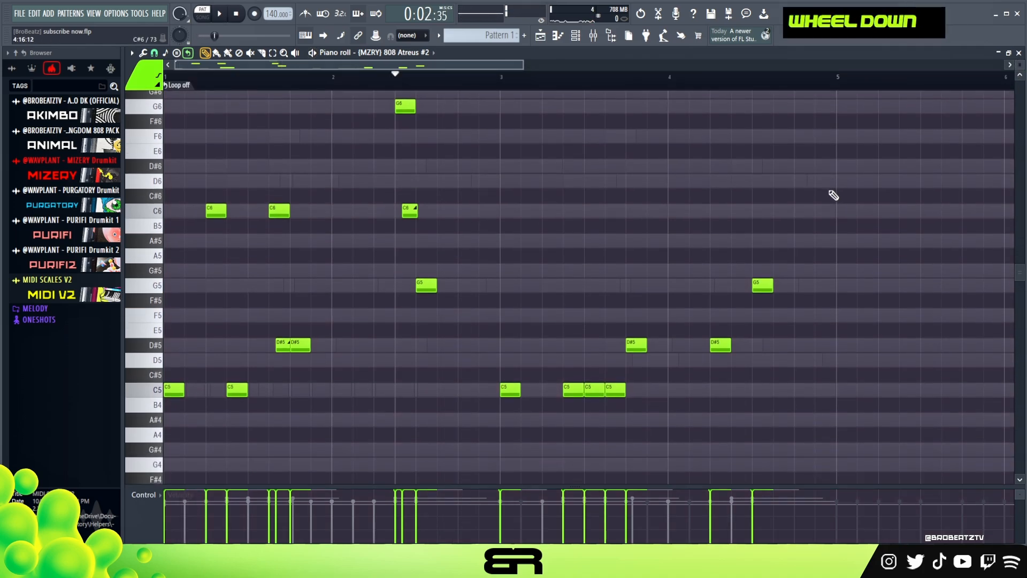
- Recolour the C6 and G6 notes and the slide notes in bars 1 and 2 to colour 3 (orange)
drag(453, 108, 197, 241)
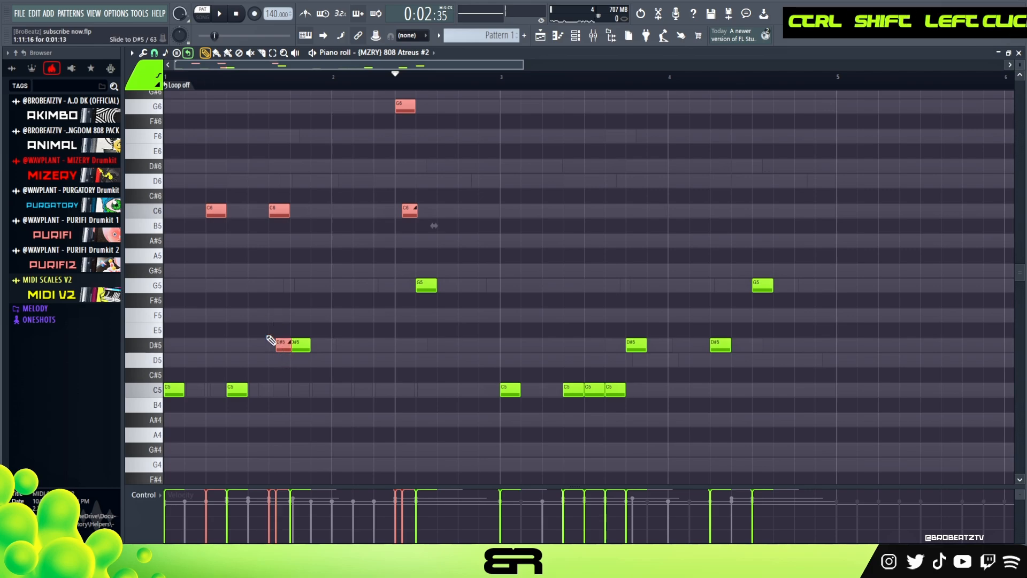
click(153, 69)
click(137, 146)
key(alt+c)
right_click(466, 179)
- Play back the four-bar 808 pattern from the start and listen to the bassline in all four bars
key(space)
key(space)
key(space)
key(space)
key(space)
key(space)
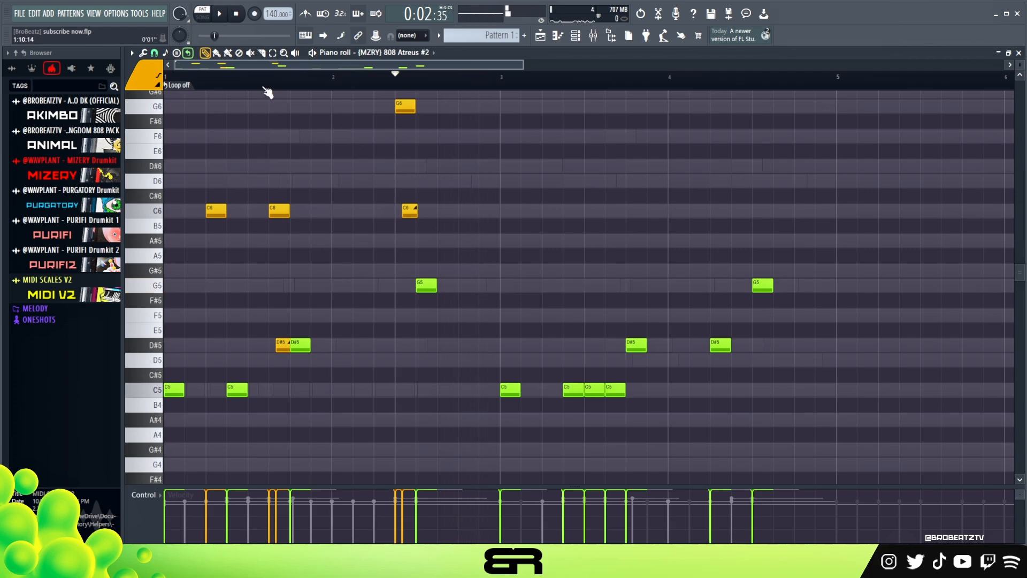
key(space)
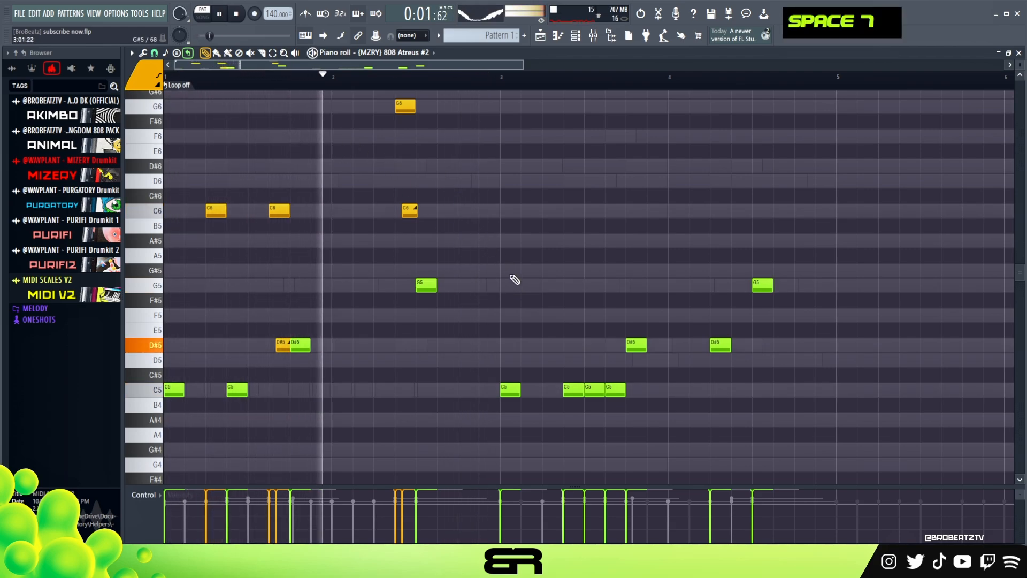
key(space)
key(space)
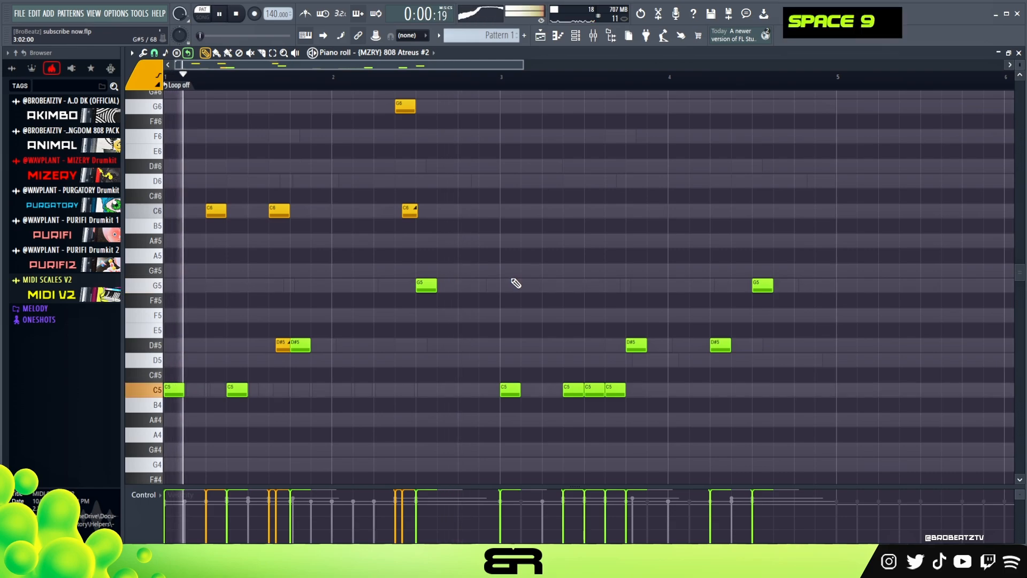
drag(524, 65, 624, 78)
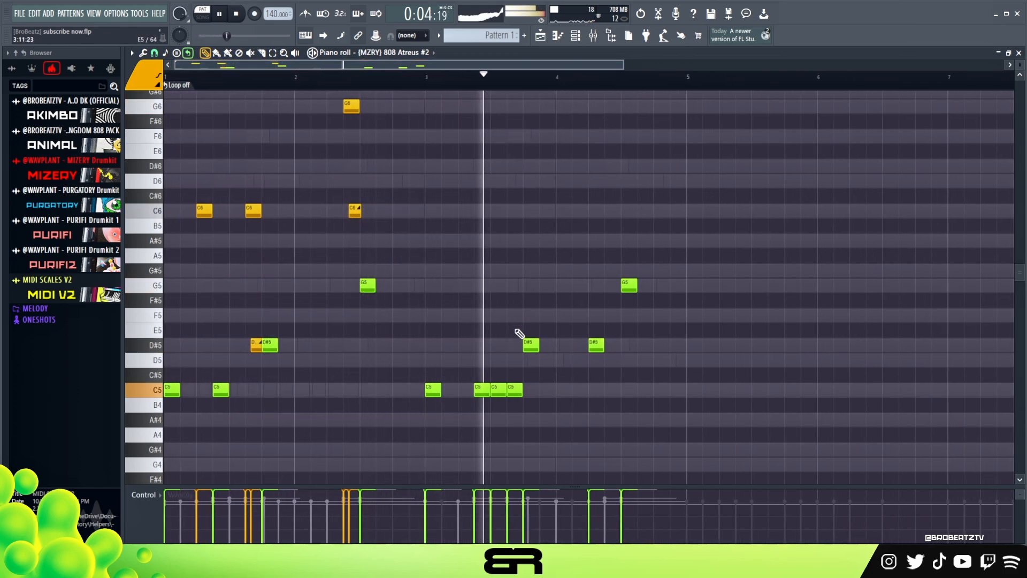
key(space)
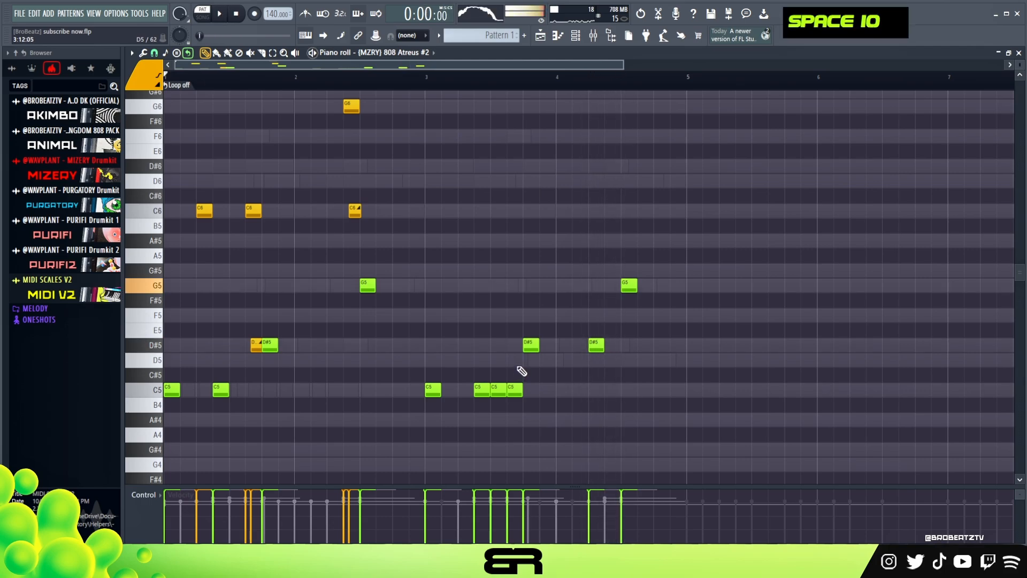
key(space)
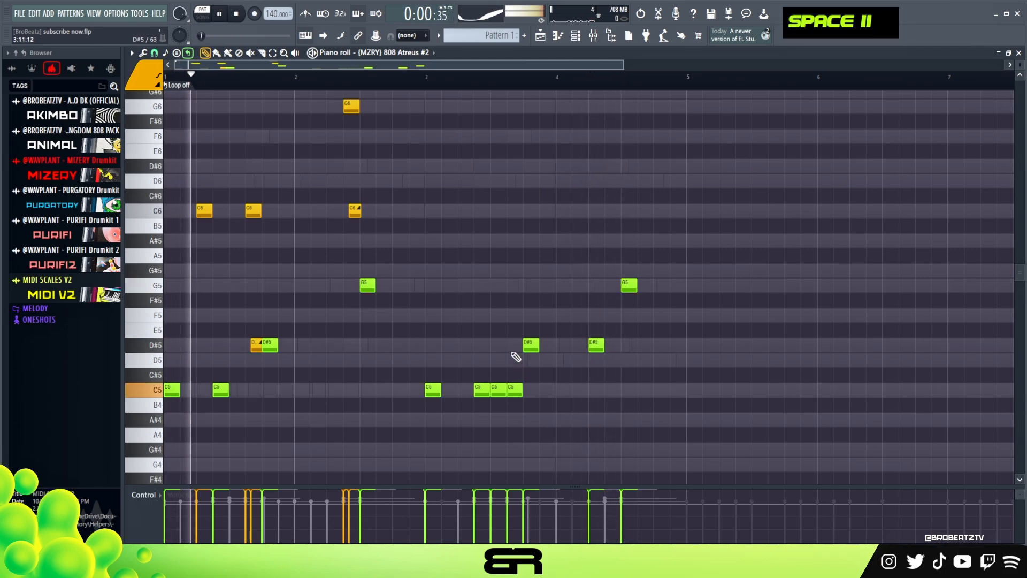
key(space)
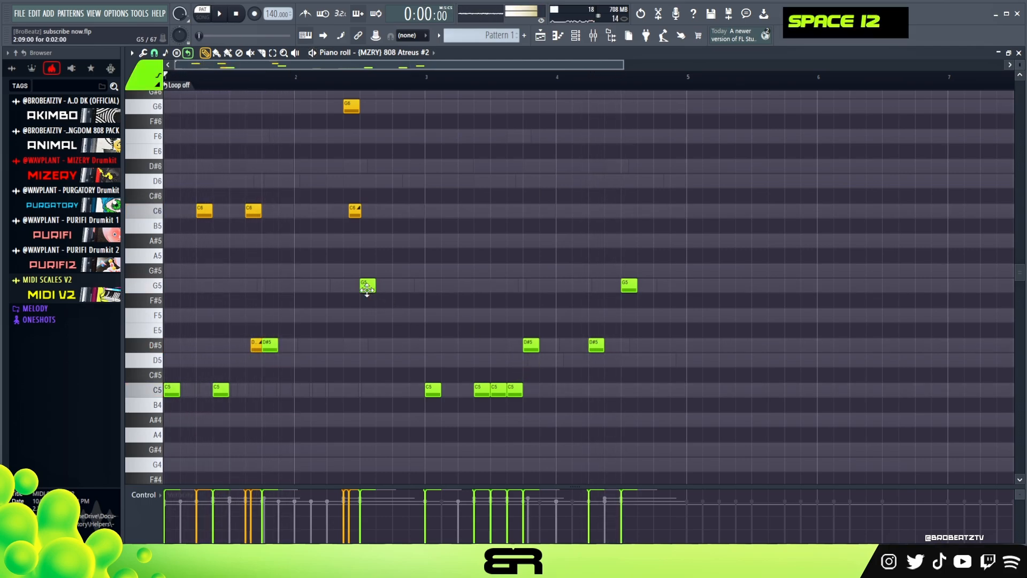
- Add a G5 roll of four one-step notes from step 13 of bar 2, with descending velocities
ctrl+click(420, 290)
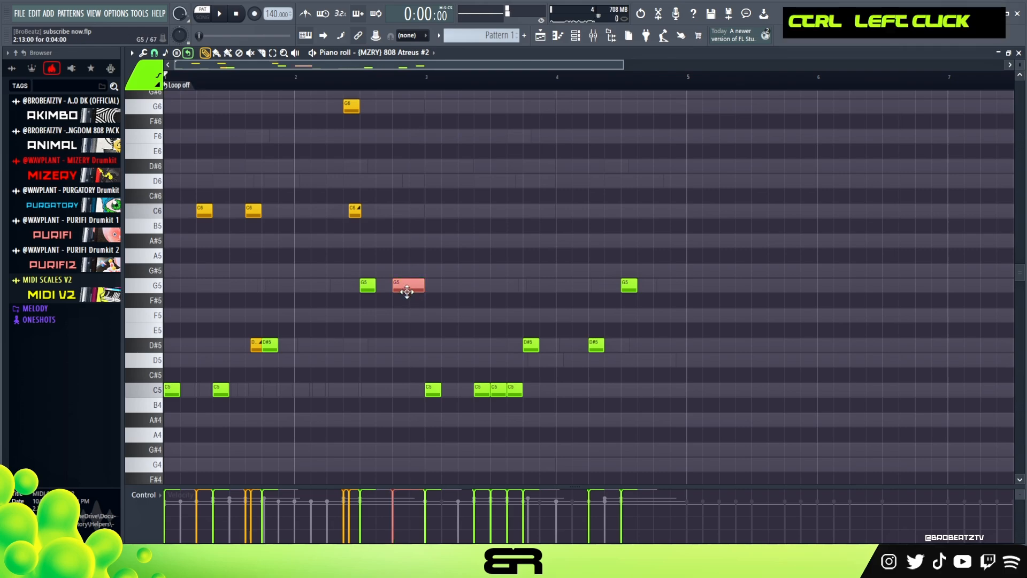
key(alt+u)
scroll(492, 241, up, 2)
click(573, 329)
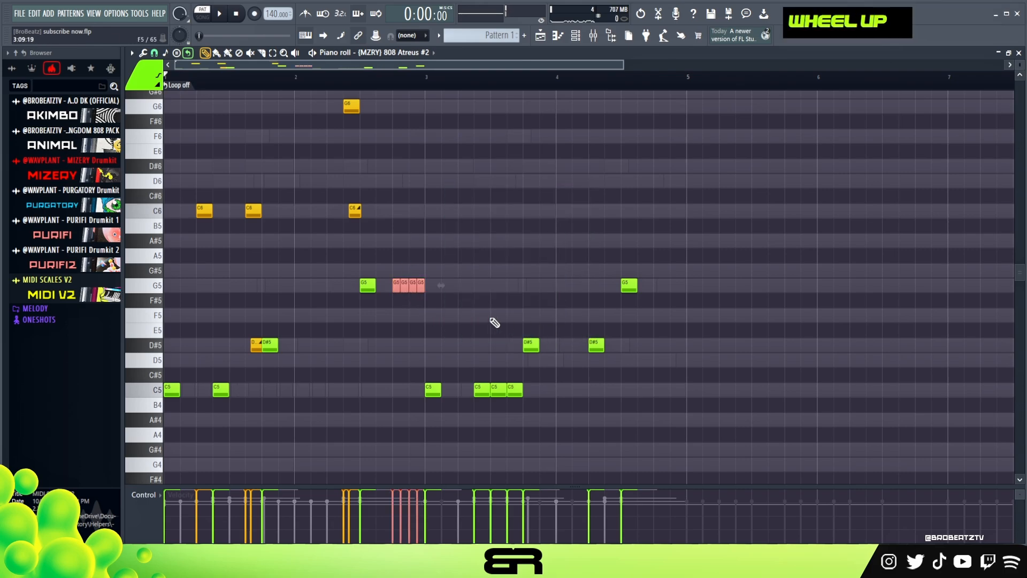
mouse_move(415, 488)
mouse_down()
mouse_move(413, 459)
mouse_move(420, 489)
mouse_up()
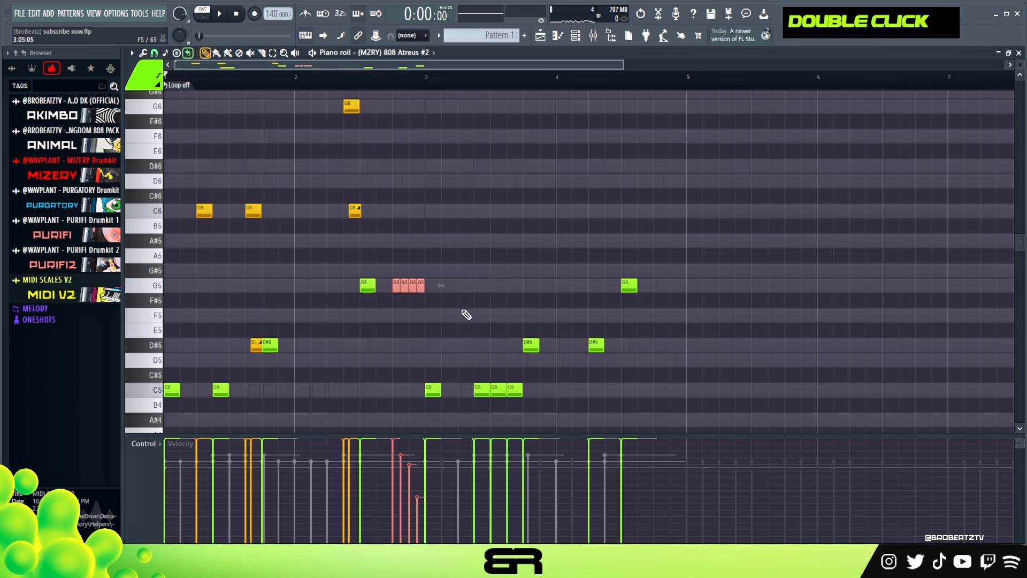
- Copy the bar 2 C6 slide note above the third G5 roll hit and recolour the roll to colour 3 (orange)
ctrl+click(356, 213)
drag(426, 214, 416, 215)
drag(449, 270, 398, 279)
click(159, 85)
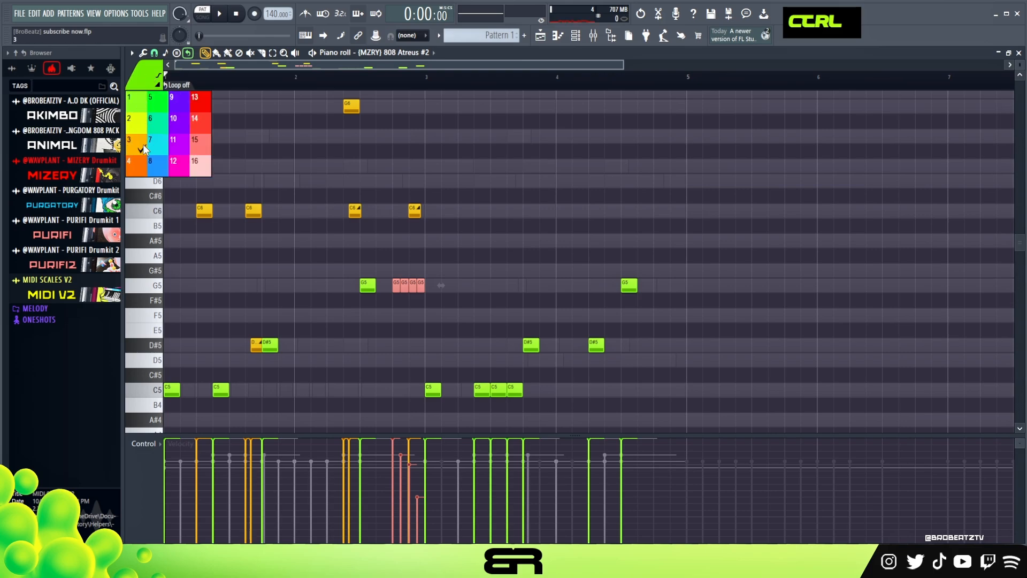
click(140, 150)
- Raise the slide note above the G5 roll to G6 and play the pattern back
scroll(396, 82, up, 3)
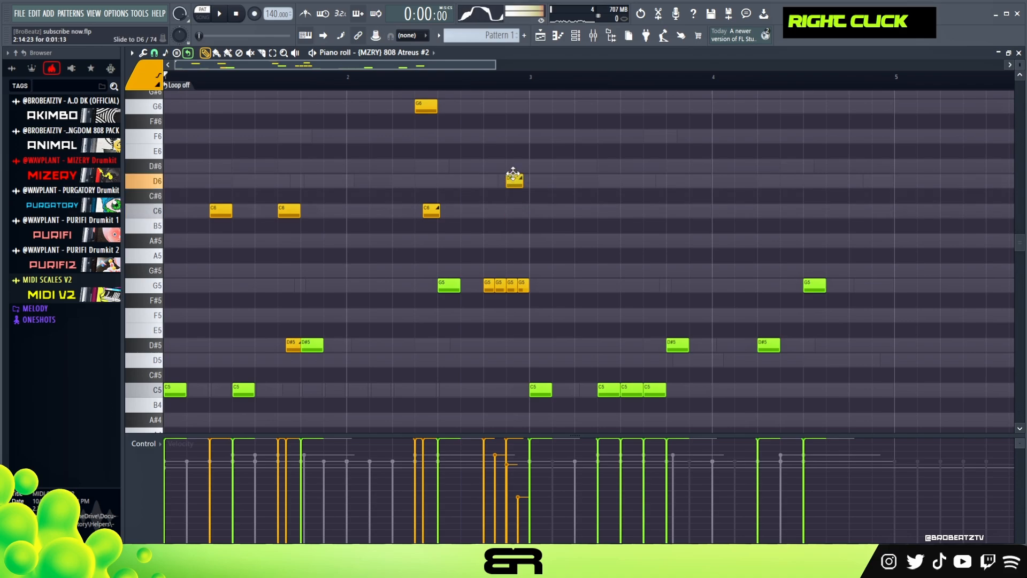
key(space)
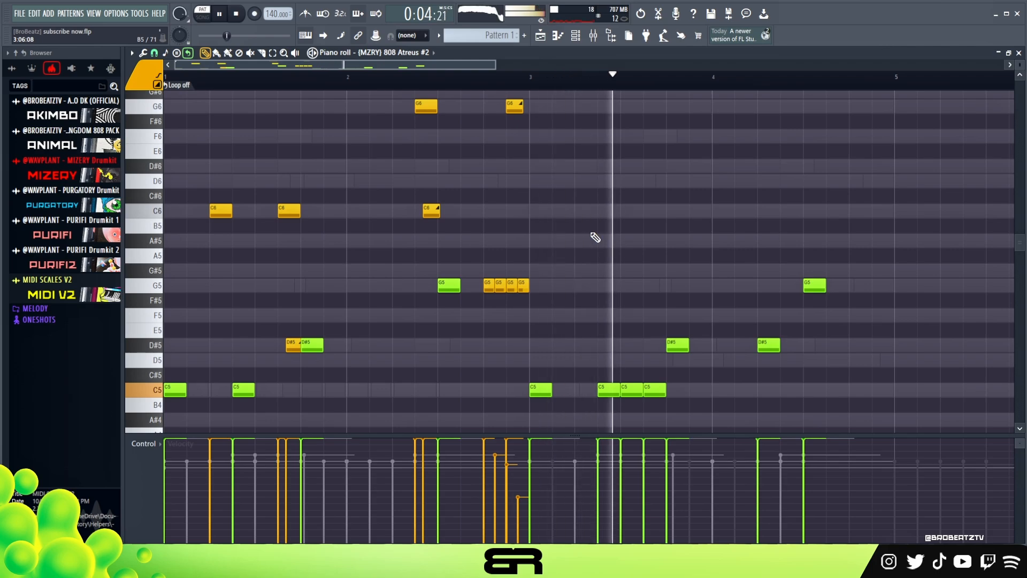
key(space)
- Slightly lower the velocities of the G5 roll and its G6 slide note, and audition from late in bar 2
drag(476, 99, 586, 307)
scroll(585, 298, down, 2)
alt+right_click(583, 294)
key(space)
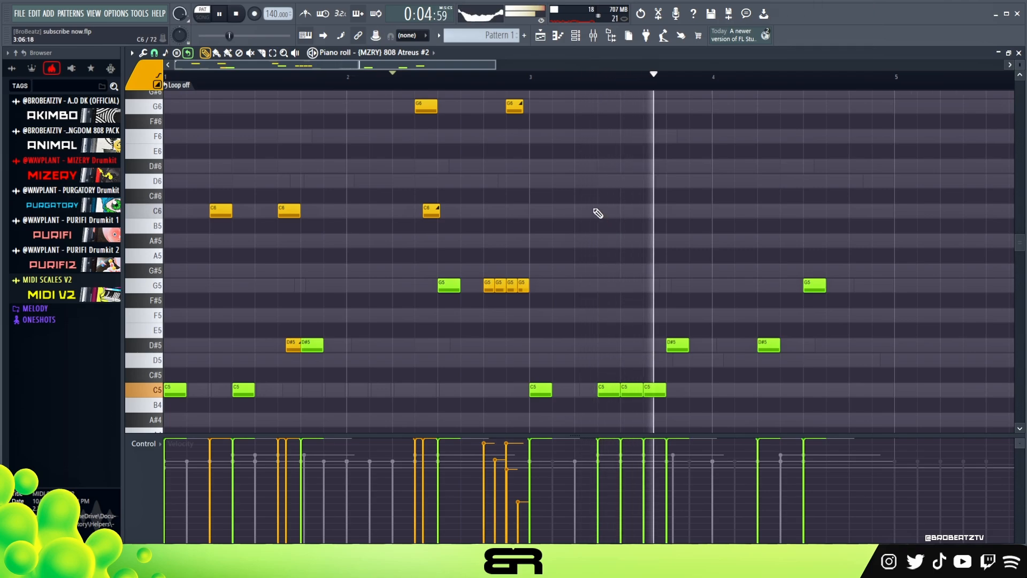
key(space)
- Add a C6 slide note just after step 7 of bar 3
scroll(487, 63, right, 4)
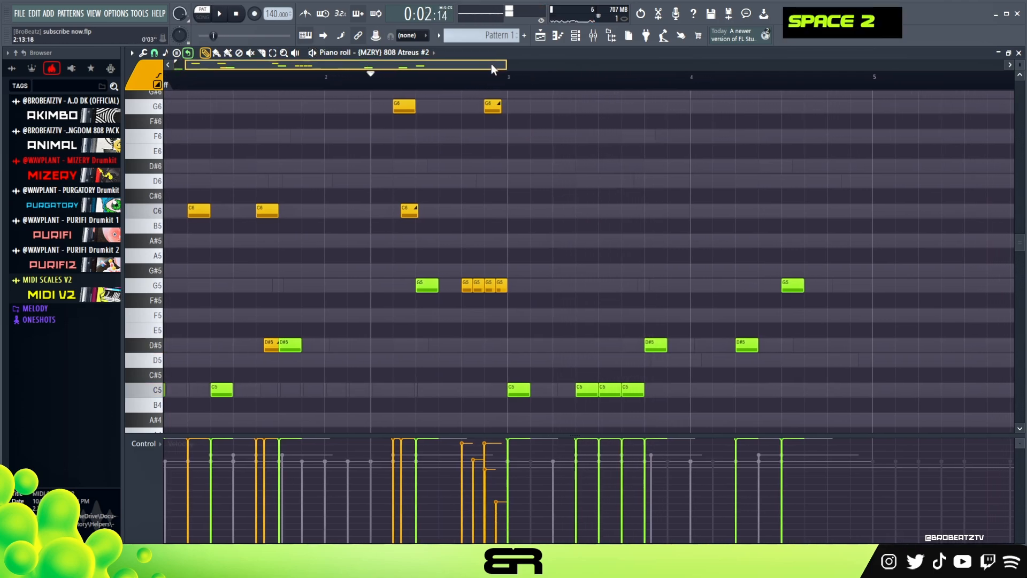
scroll(590, 126, down, 2)
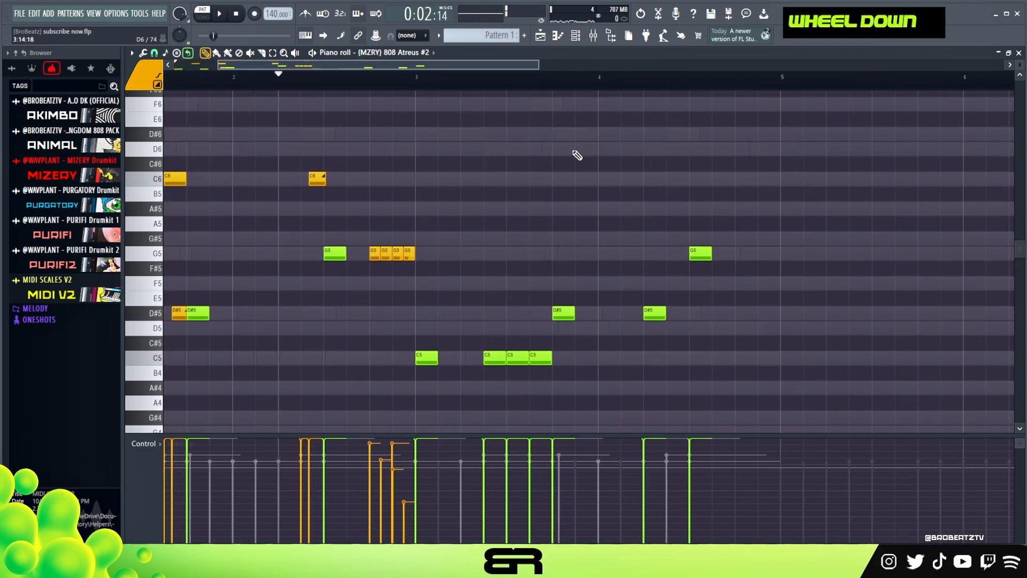
alt+click(488, 181)
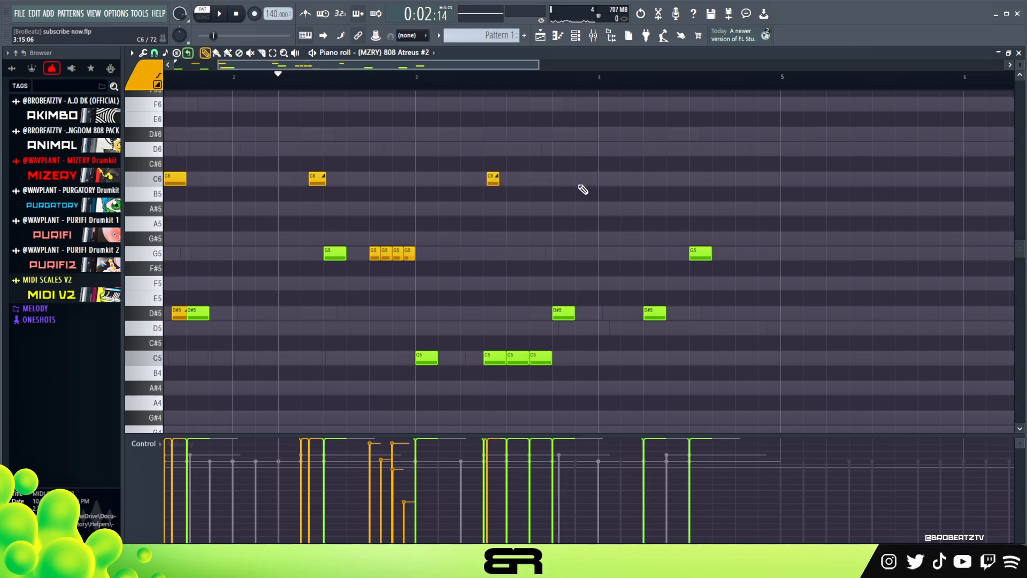
- Lengthen the D#5 note on step 13 of bar 3 to six steps, with C6 and G5 slide notes over it
key(space)
key(space)
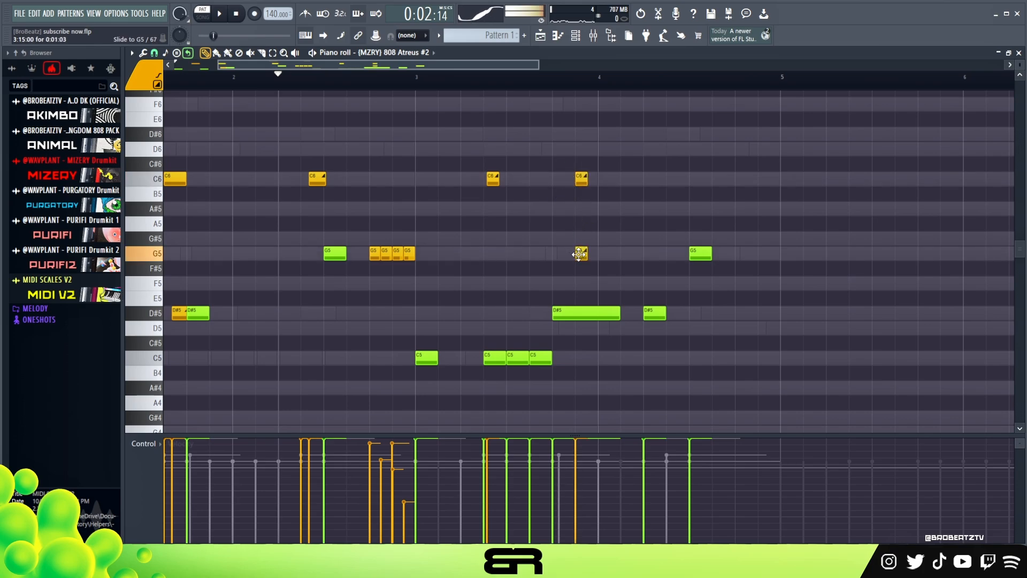
click(447, 78)
key(space)
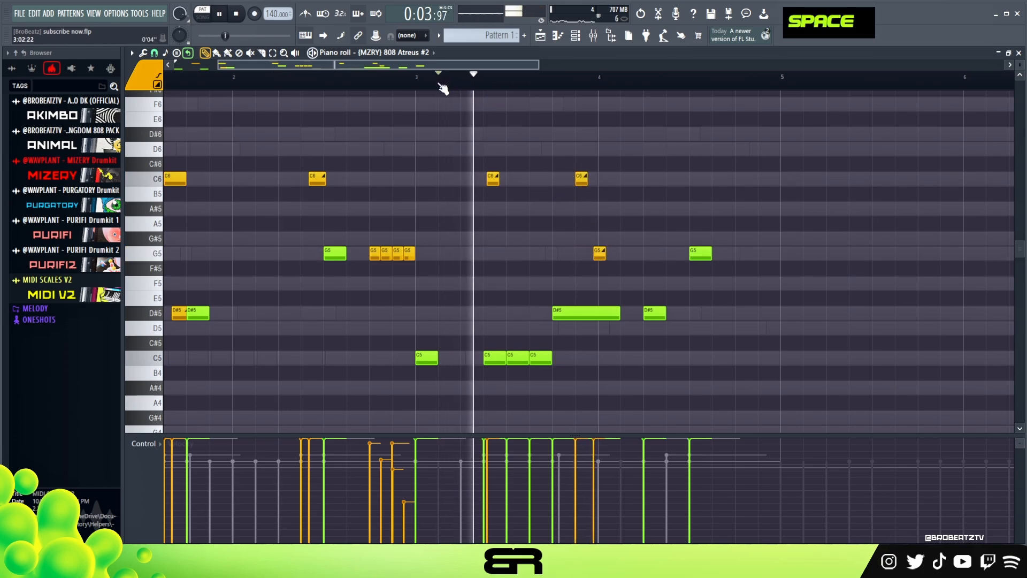
key(space)
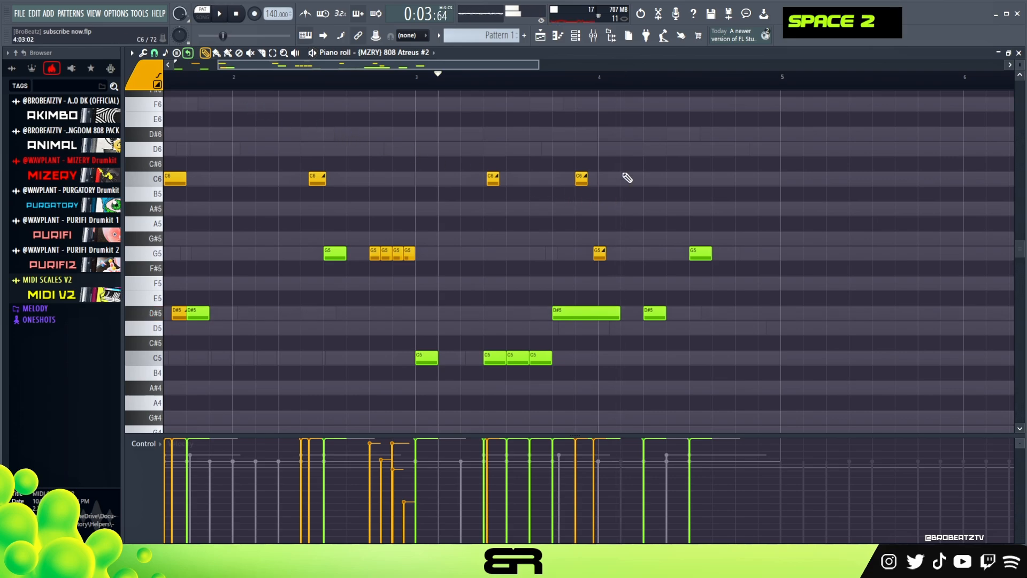
key(space)
key(space)
- Replace the C6 slide note near step 7 of bar 3 with a shorter B5 slide in colour 1 (green) and audition it
alt+click(489, 178)
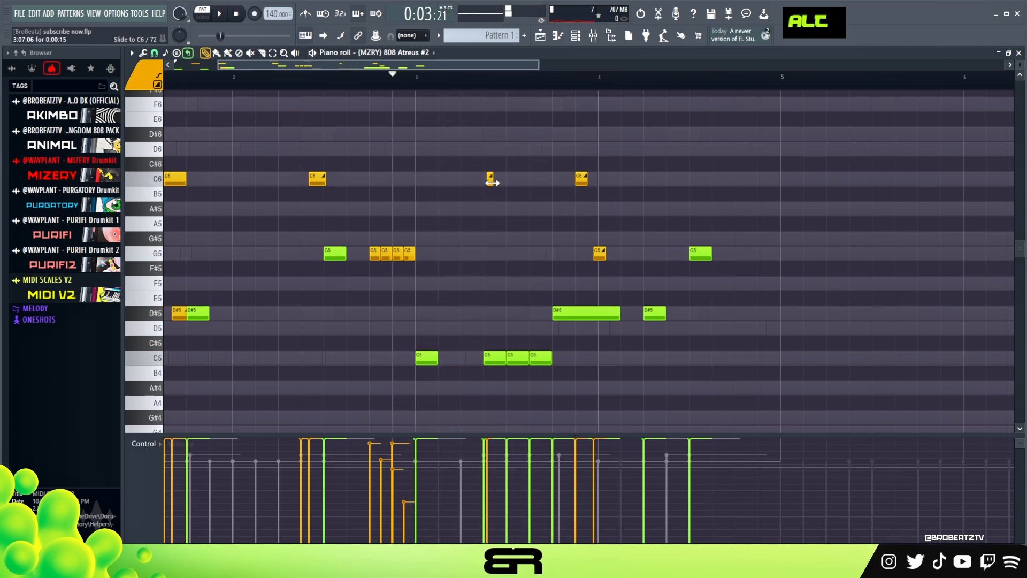
alt+click(492, 183)
click(151, 85)
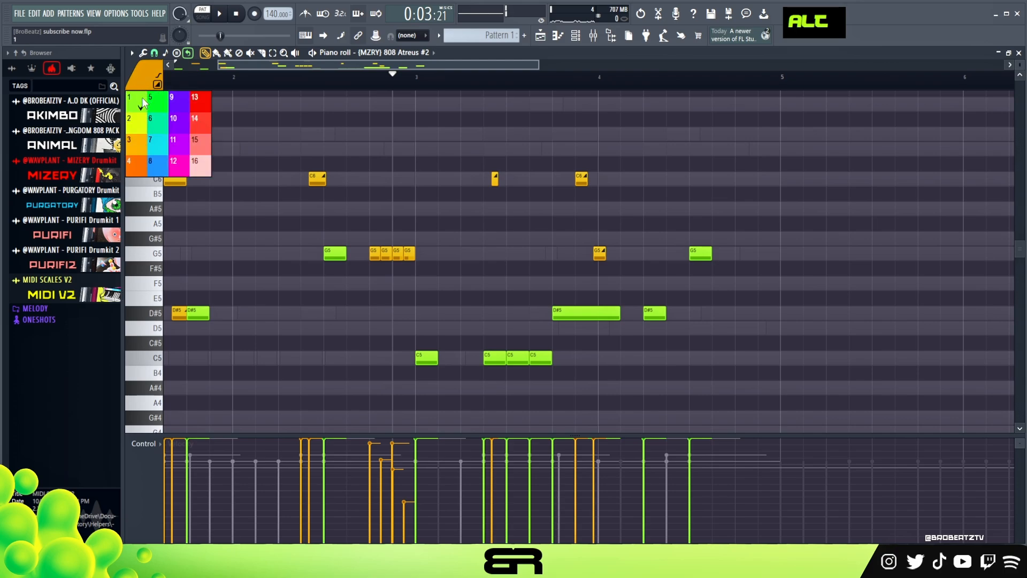
click(141, 105)
alt+click(493, 194)
right_click(495, 181)
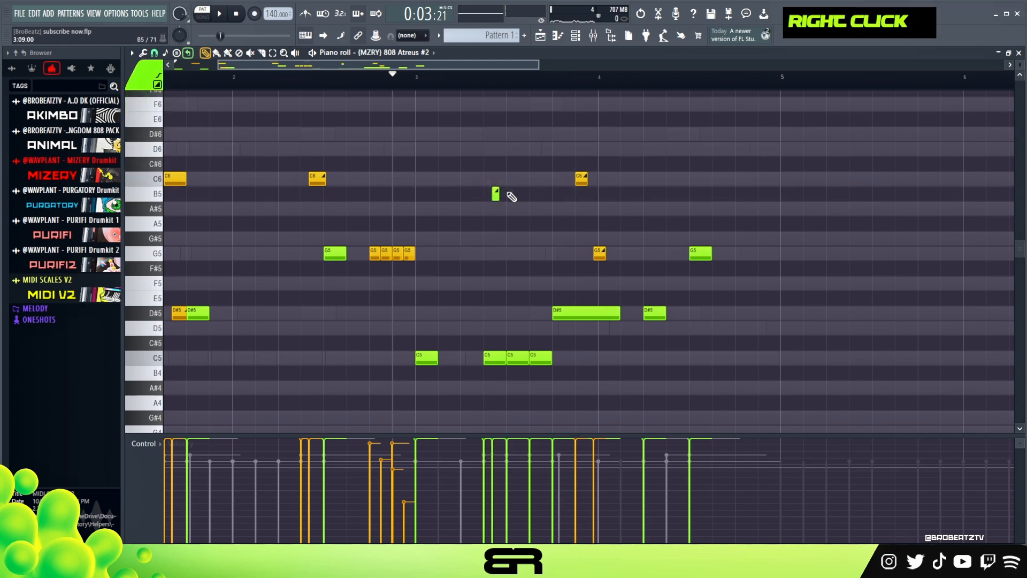
key(space)
key(space)
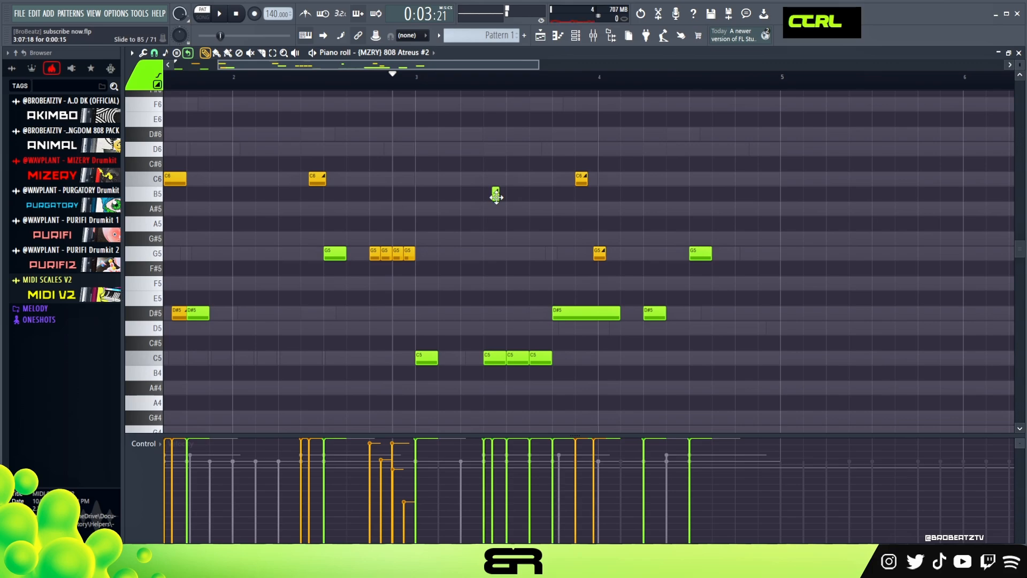
- Move the B5 slide note back to C6 and recolour the remaining C6, G5 and D#5 slide notes to colour 1 (green)
drag(287, 156, 614, 207)
ctrl+shift+click(599, 253)
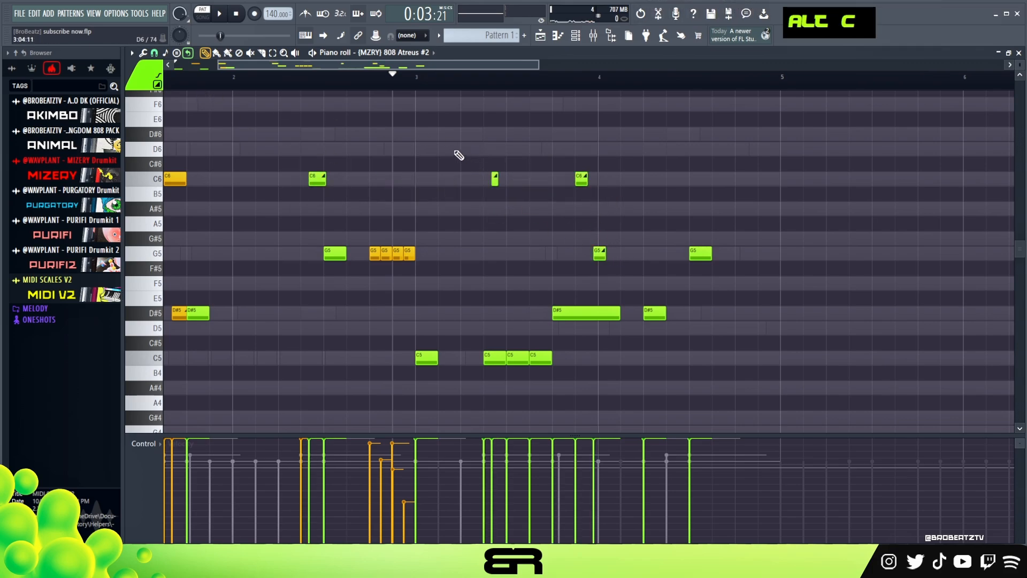
drag(381, 78, 261, 70)
drag(267, 277, 301, 323)
key(alt+c)
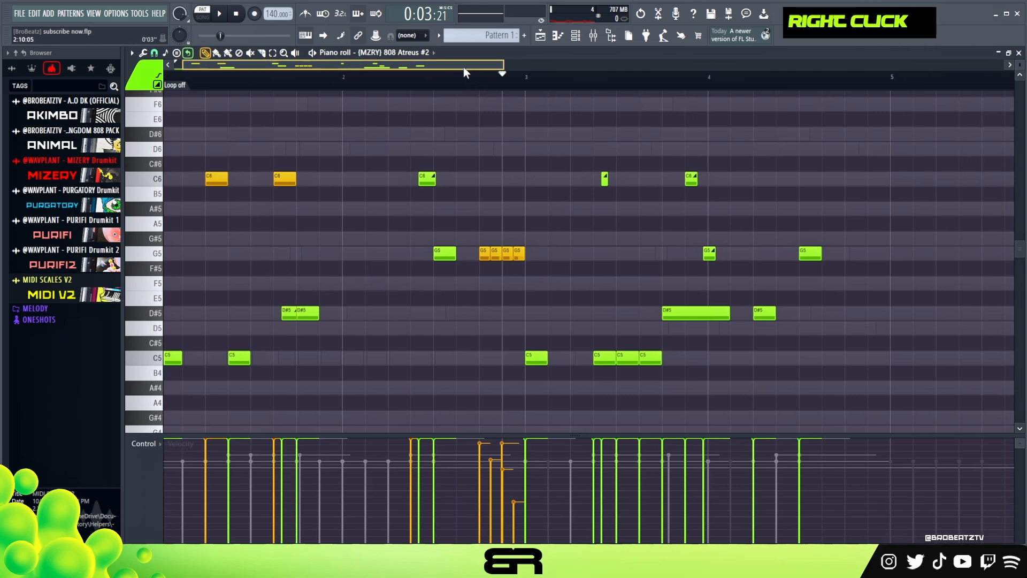
- Lengthen the C6 slide note near step 7 of bar 3 to about one step and play it back
key(space)
key(space)
alt+click(522, 190)
key(space)
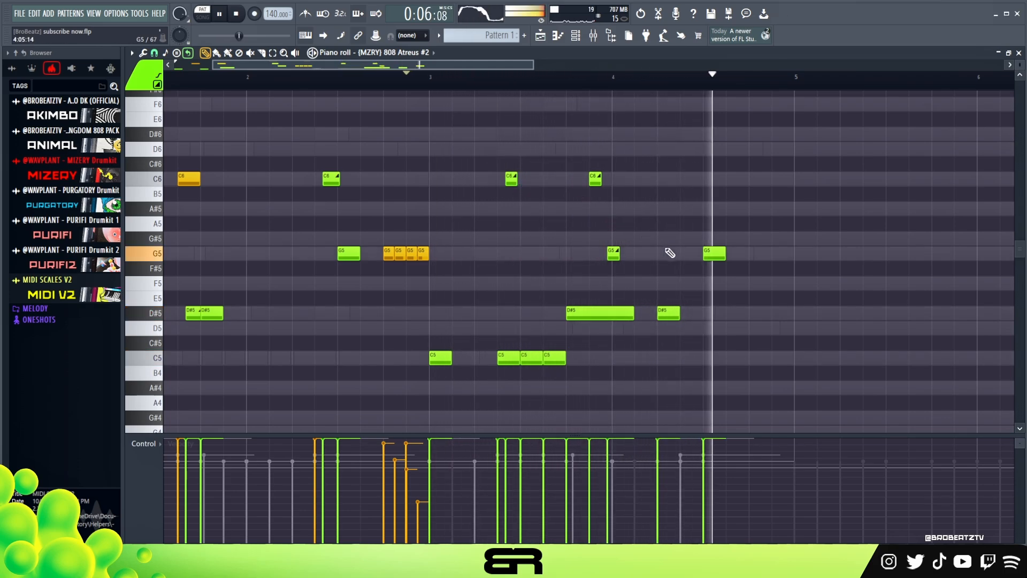
- Shorten the G5 and C6 slide notes above the long D#5 note at the end of bar 3, auditioning each change
key(space)
key(space)
alt+click(612, 254)
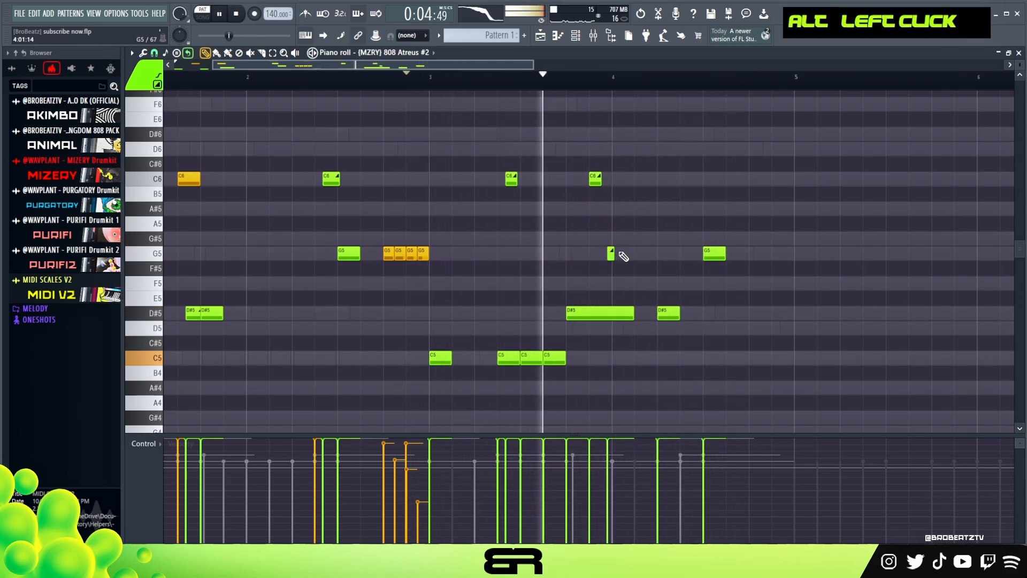
key(space)
key(space)
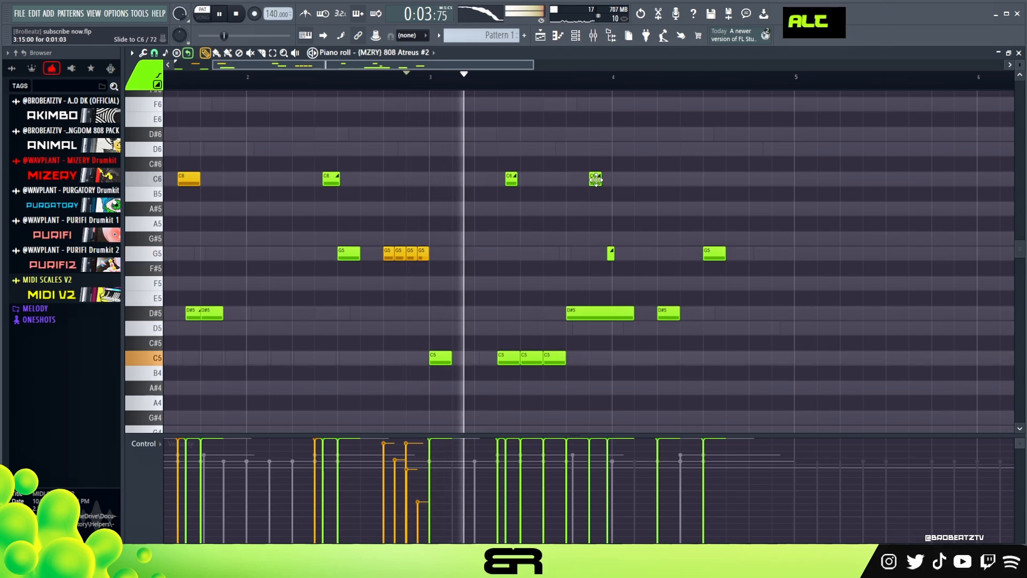
alt+click(595, 180)
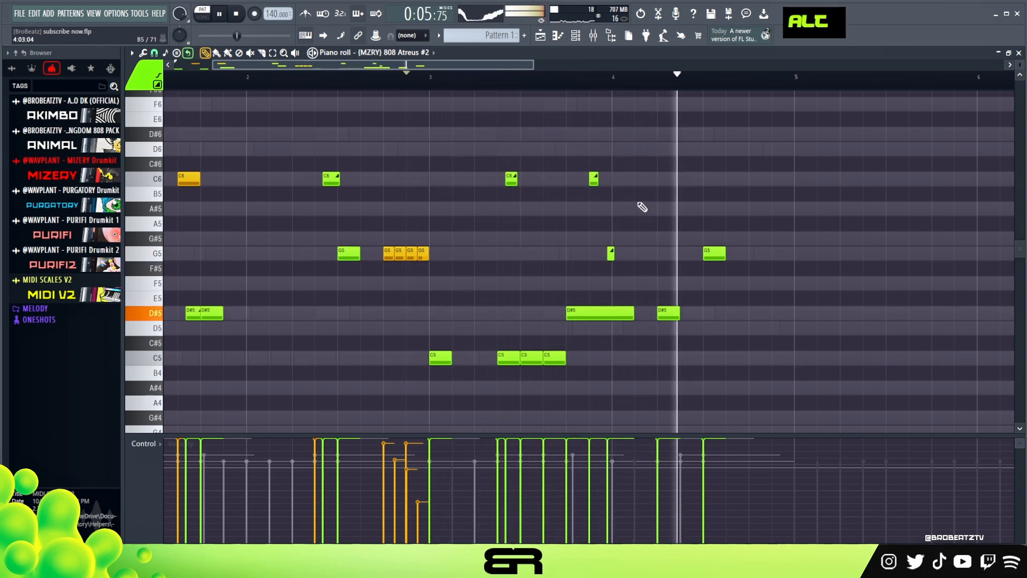
key(space)
key(space)
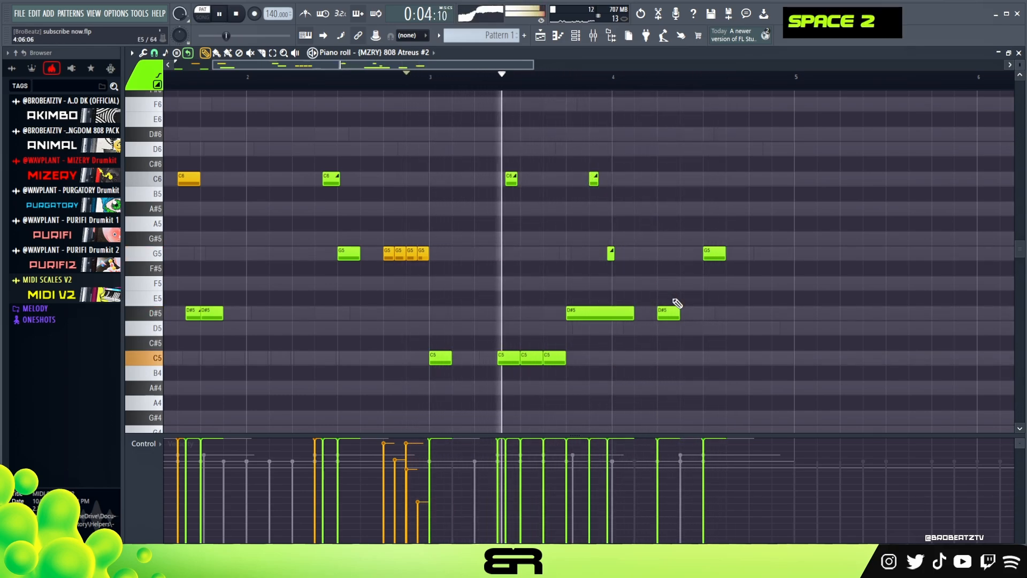
- Add a short slide note right after the D#5 note in bar 4, lower it to C5 and play it back
alt+click(682, 328)
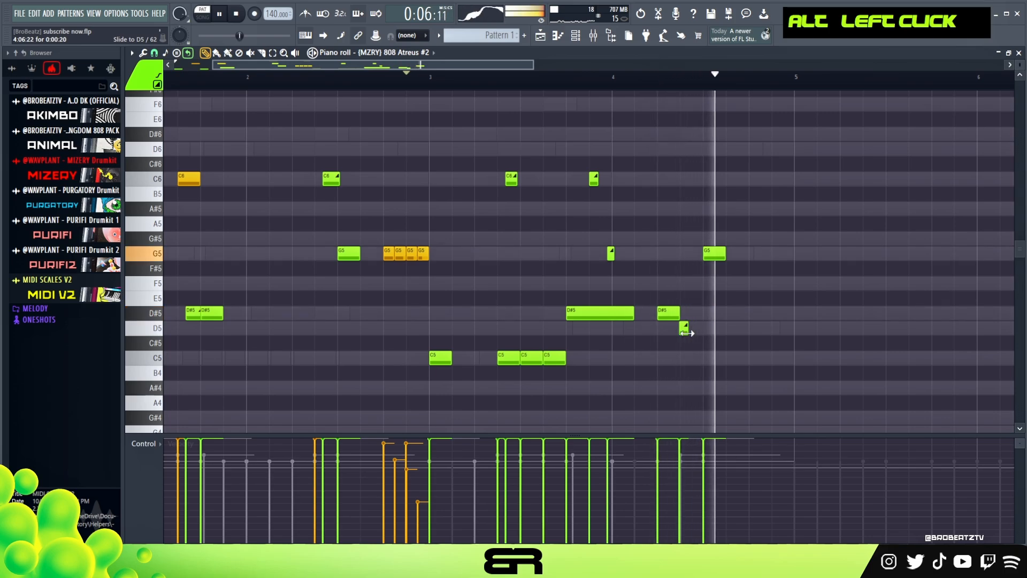
key(space)
drag(684, 329, 684, 356)
key(space)
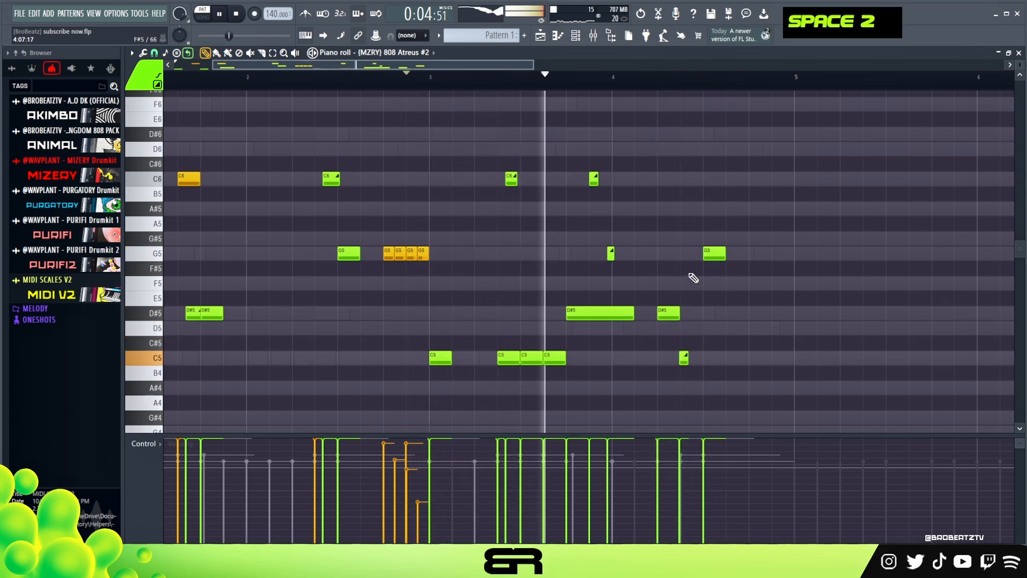
- Add a short G5 slide note near step 8 of bar 4 and move the last G5 note to step 11
alt+click(699, 252)
key(space)
key(space)
key(space)
drag(713, 253, 739, 255)
right_click(740, 286)
key(space)
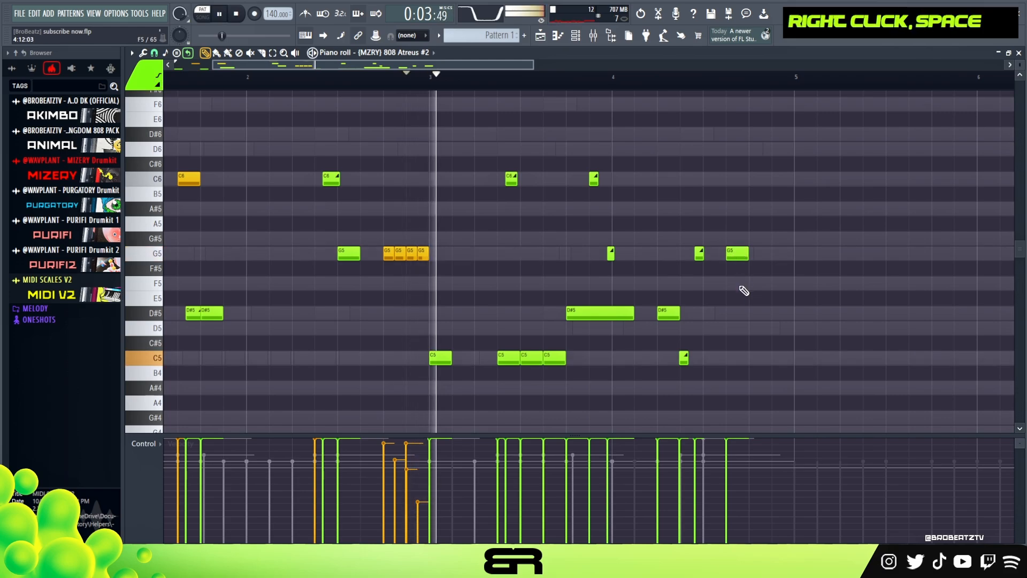
- Add a short C5 slide note after the last G5 note in bar 4, shift it slightly later and play the bassline back
alt+click(763, 363)
right_click(759, 358)
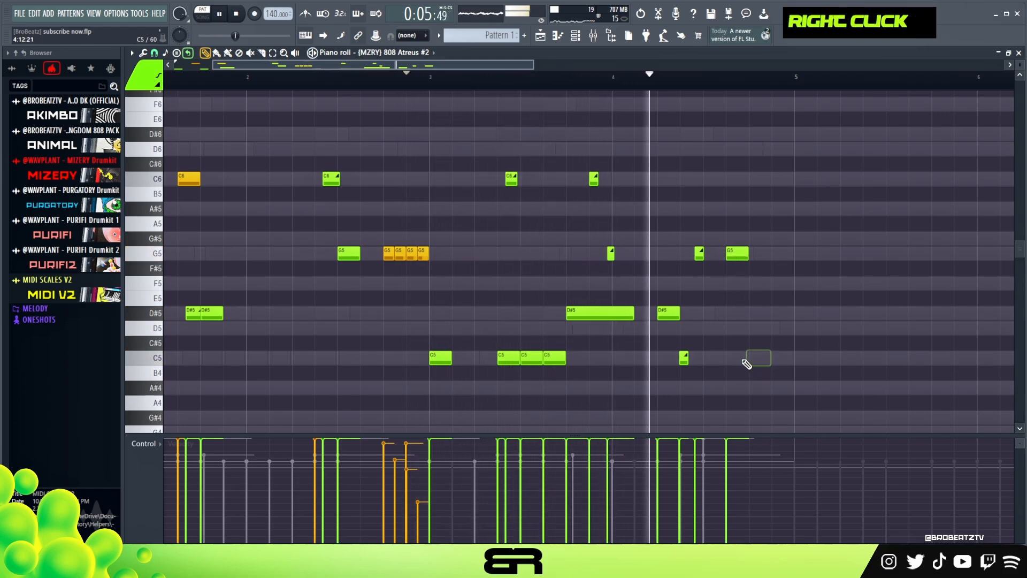
key(space)
key(space)
click(753, 361)
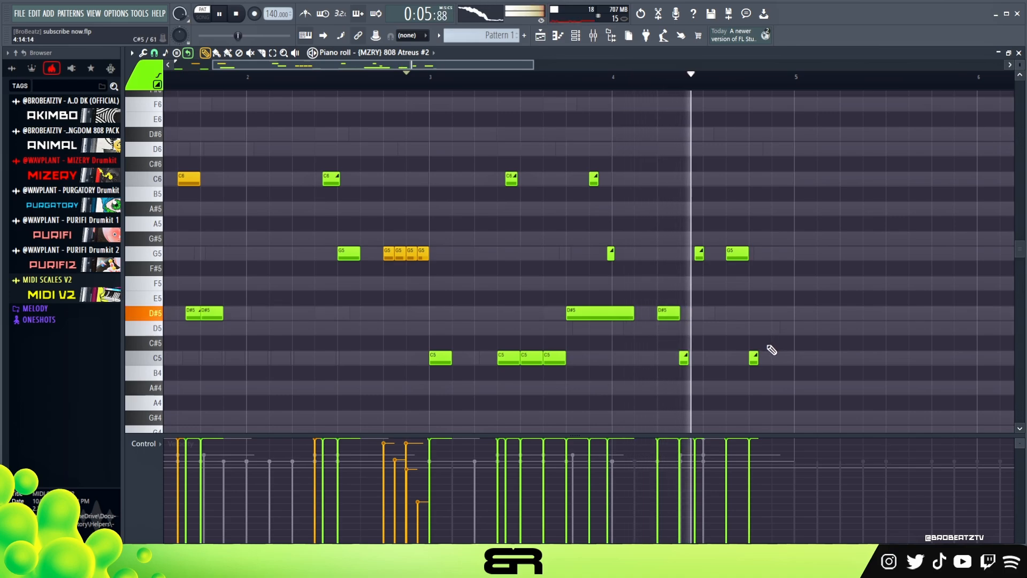
key(space)
drag(754, 361, 769, 362)
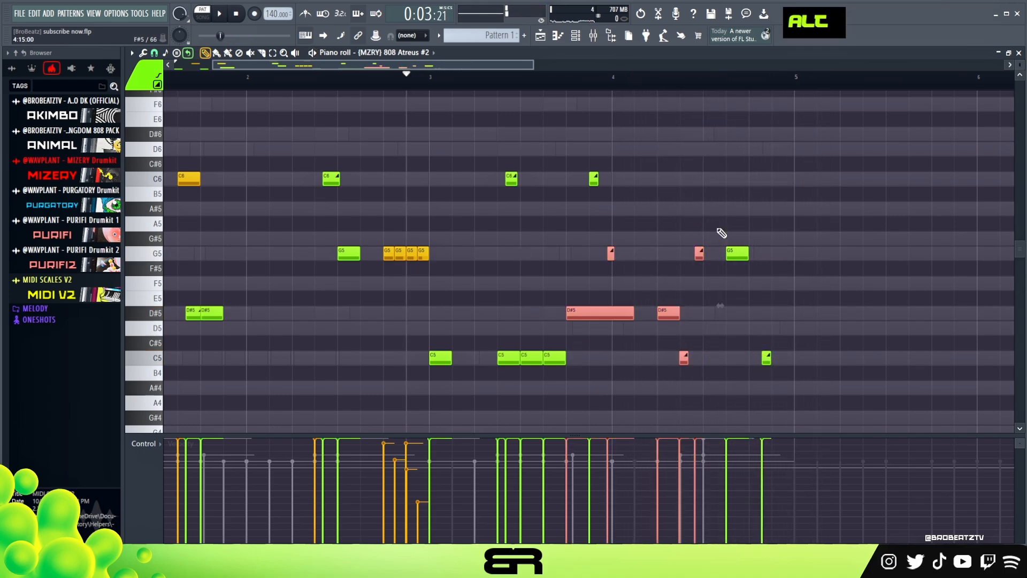
drag(533, 65, 493, 65)
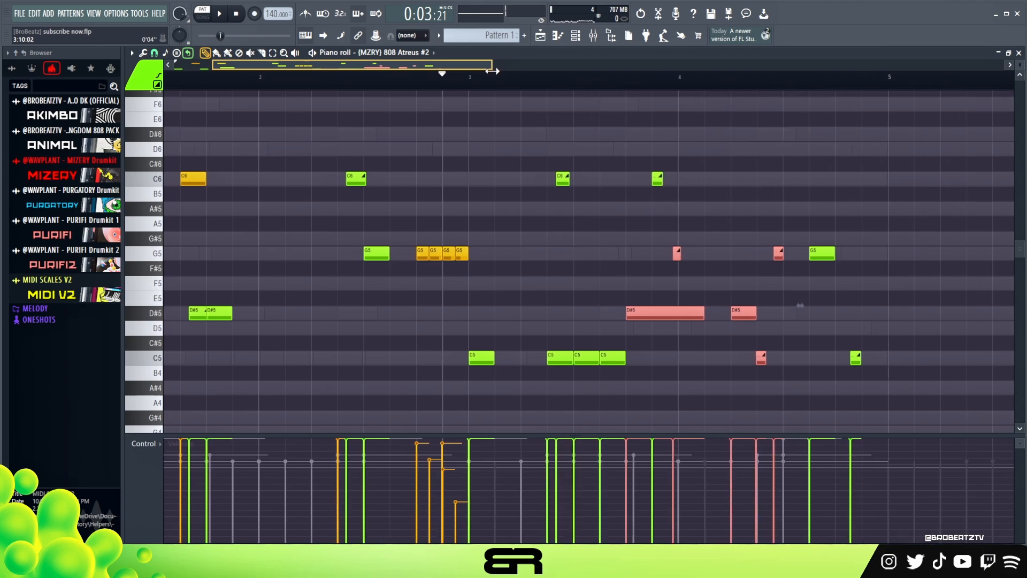
key(space)
right_click(788, 164)
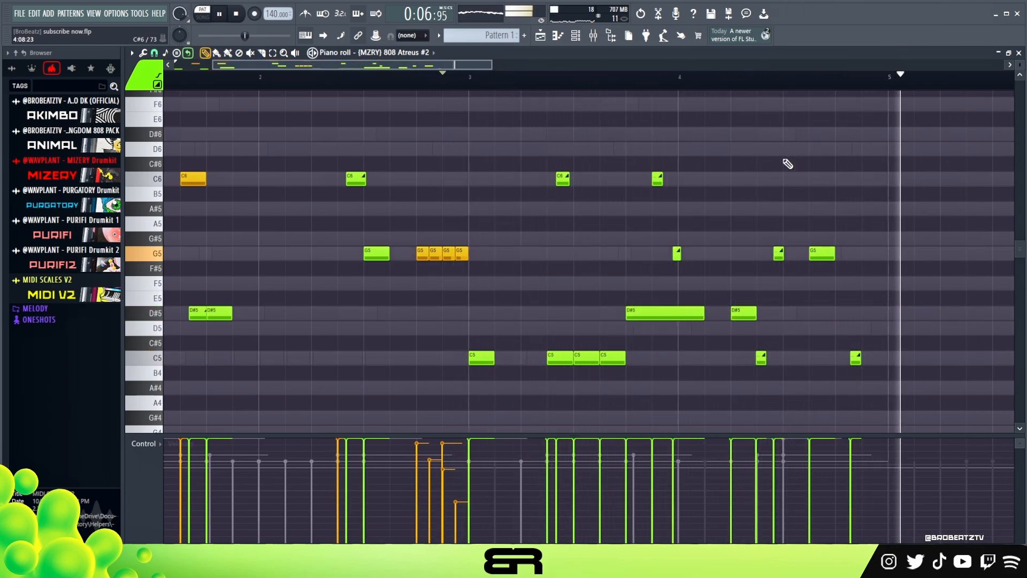
key(space)
- Recolour the orange G5 roll notes in bar 2 and the C6 notes in bar 1 to green
drag(512, 258, 426, 201)
key(alt+c)
right_click(299, 192)
drag(373, 66, 317, 65)
ctrl+click(229, 179)
key(alt+c)
click(144, 82)
right_click(266, 162)
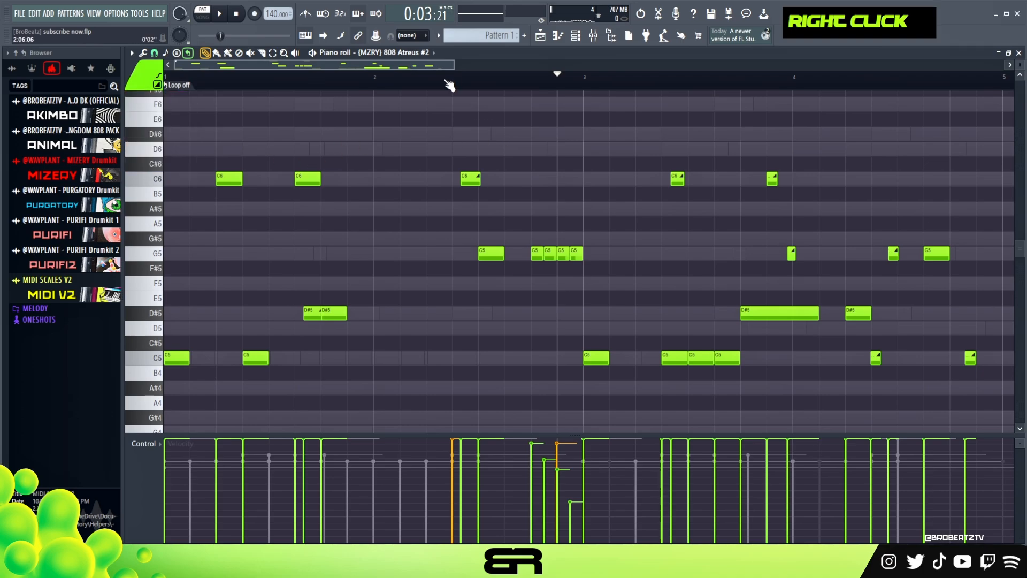
- Select the C6 notes, the G5 roll and all slide notes across the four bars to highlight the variations
mouse_move(455, 64)
mouse_down()
mouse_move(583, 64)
mouse_move(471, 67)
mouse_move(448, 83)
mouse_up()
drag(213, 159, 514, 185)
drag(528, 248, 586, 255)
mouse_move(658, 185)
mouse_down()
mouse_move(827, 259)
mouse_move(782, 200)
mouse_move(780, 175)
mouse_up()
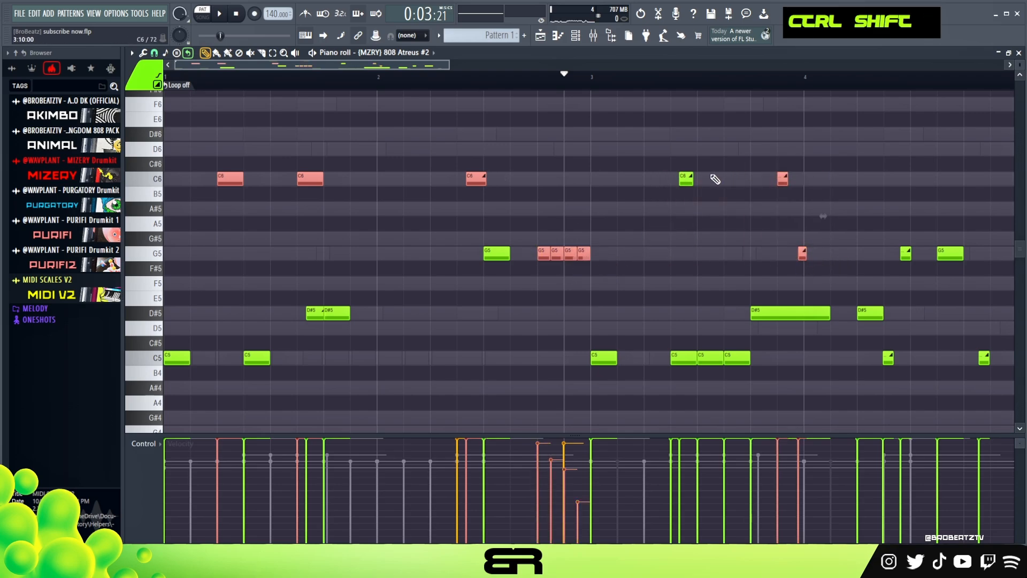
drag(999, 338, 883, 378)
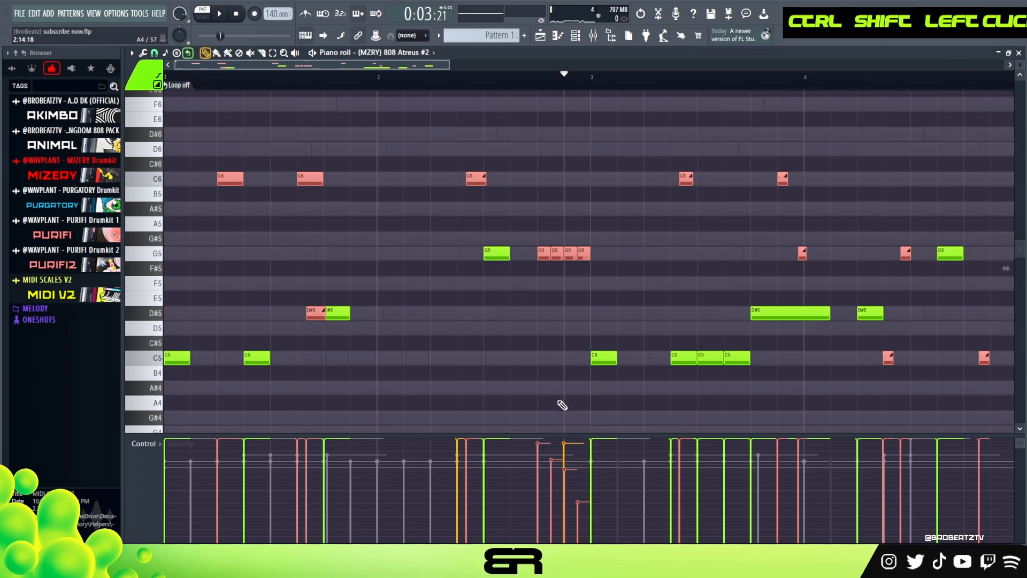
drag(557, 434, 553, 461)
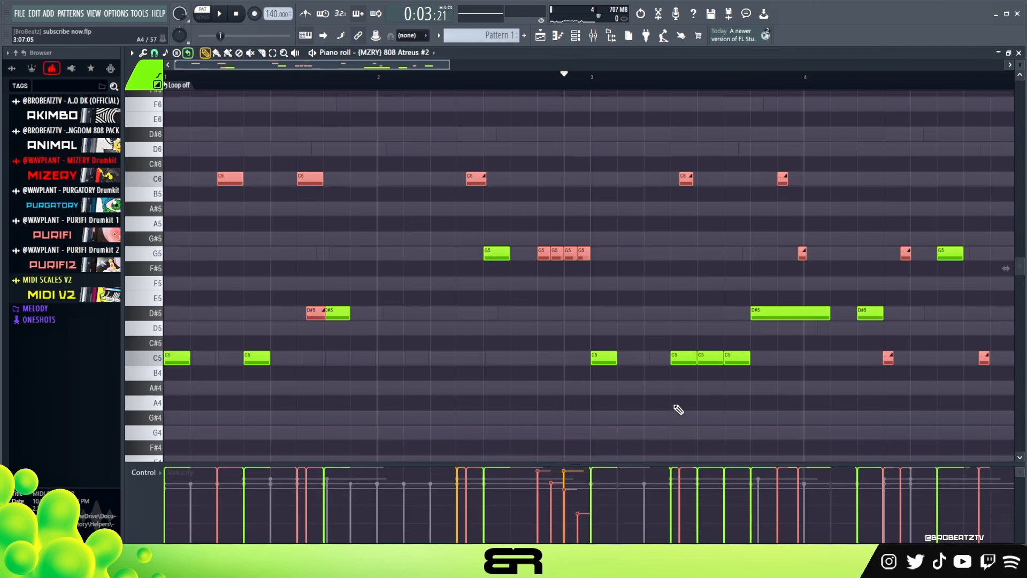
- Show the original 808 Atreus notes in the piano roll for comparison with the edited bassline
scroll(425, 58, up, 1)
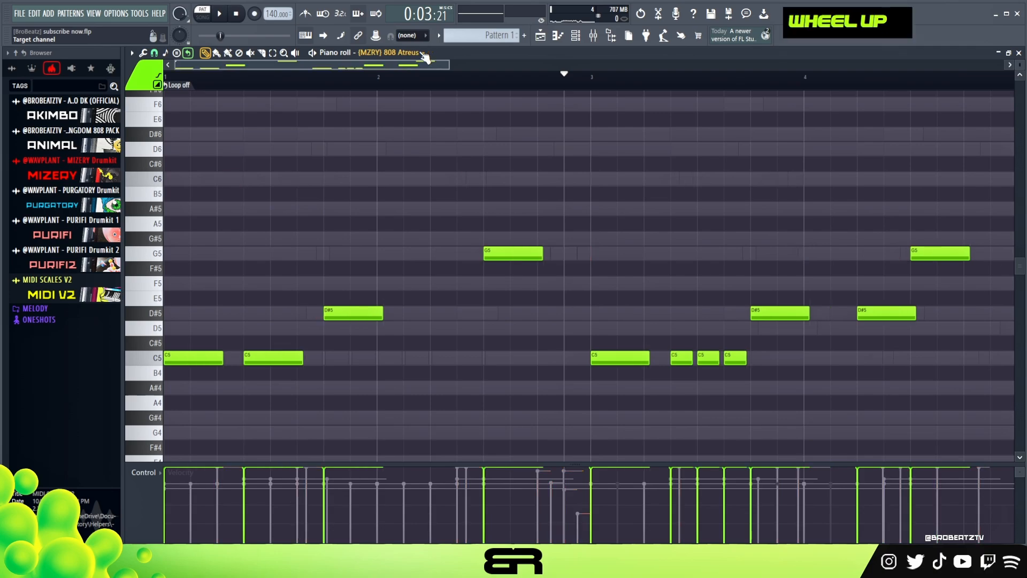
scroll(426, 58, down, 2)
scroll(426, 59, up, 1)
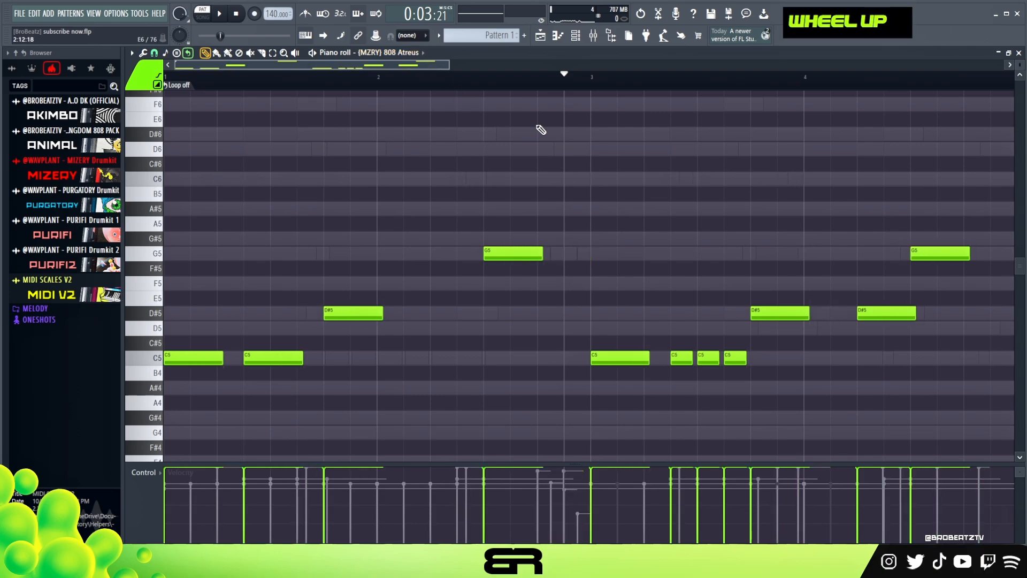
- Bring up the channel rack and mixer and play the pattern with the original 808 Atreus instead of 808 Atreus #2
click(577, 39)
drag(461, 70, 468, 146)
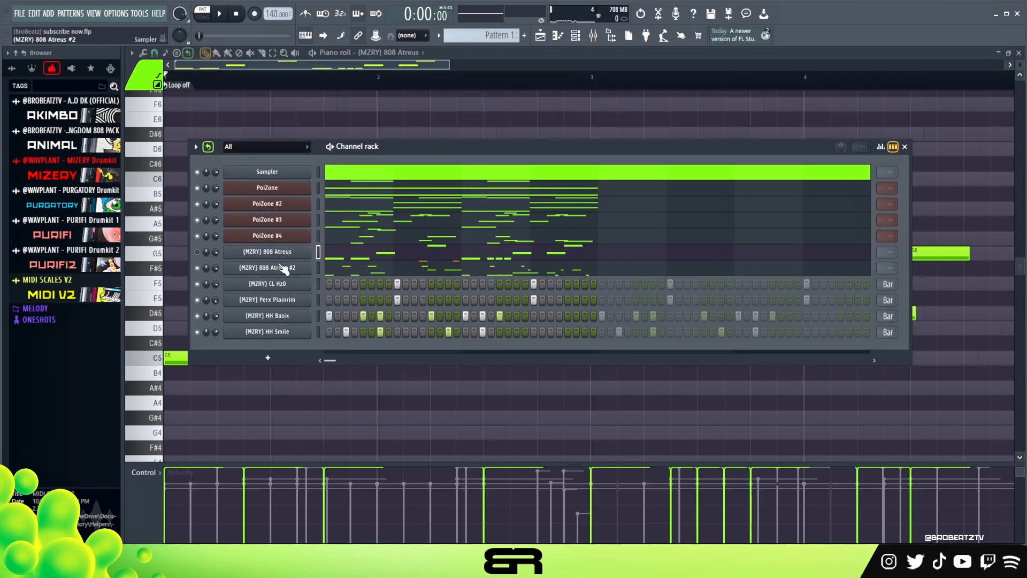
click(592, 39)
key(space)
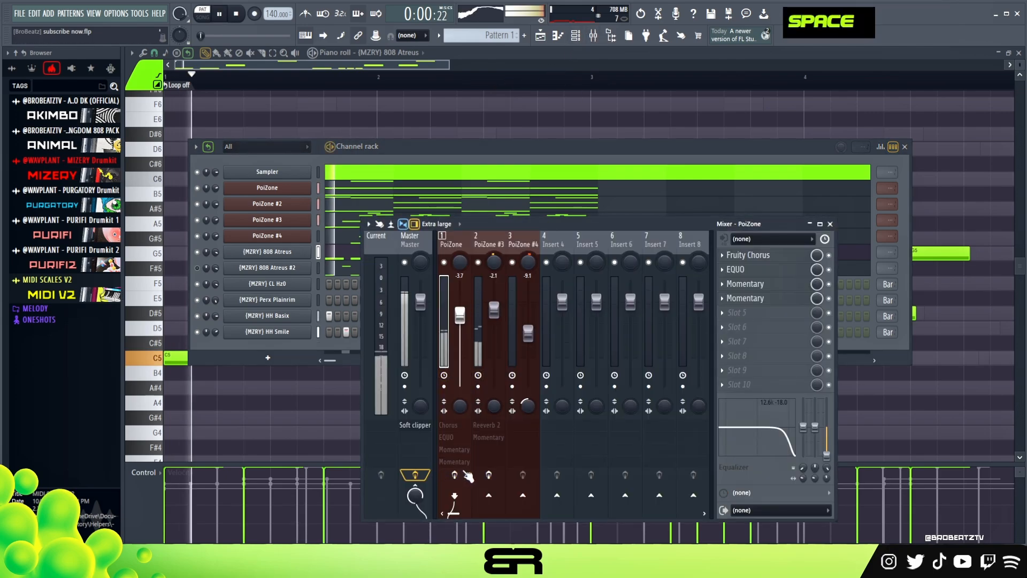
click(502, 147)
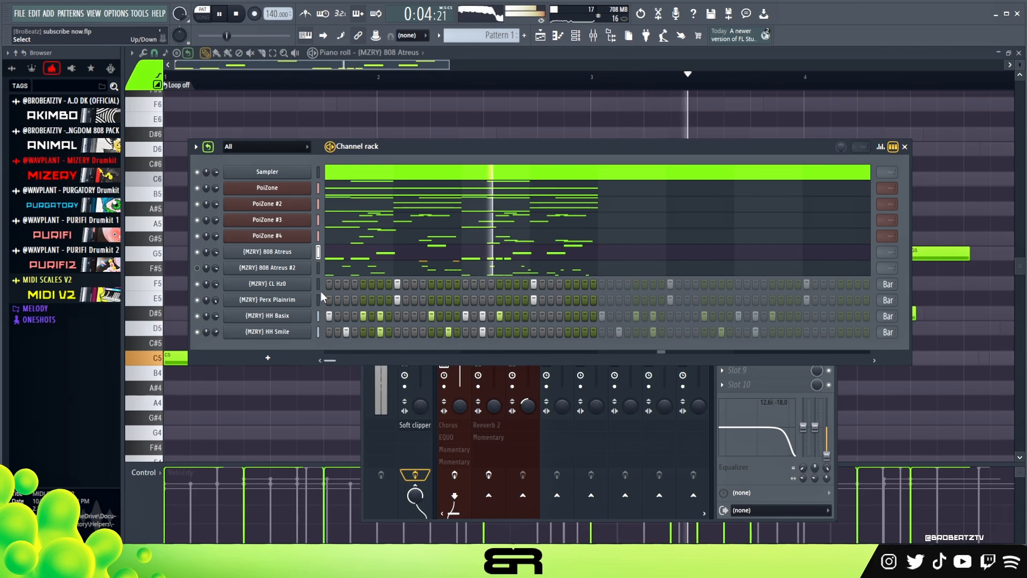
- Set the loop of the four PoiZone and two 808 Atreus channels to Bar, and swap from 808 Atreus to 808 Atreus #2
scroll(887, 244, down, 1)
scroll(887, 237, down, 3)
scroll(888, 221, down, 3)
scroll(888, 204, down, 3)
scroll(889, 188, down, 1)
scroll(889, 188, down, 1)
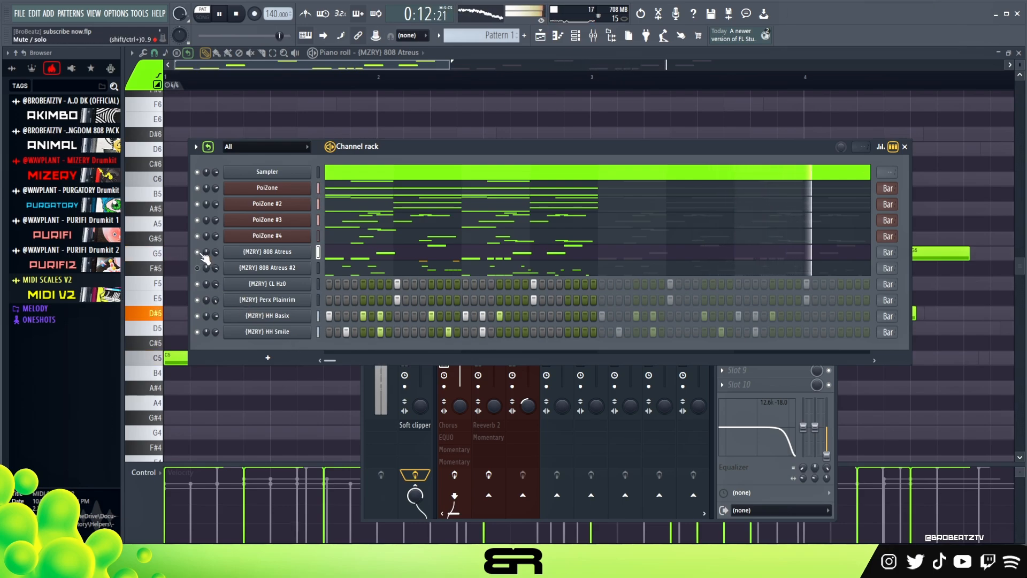
click(198, 252)
click(198, 268)
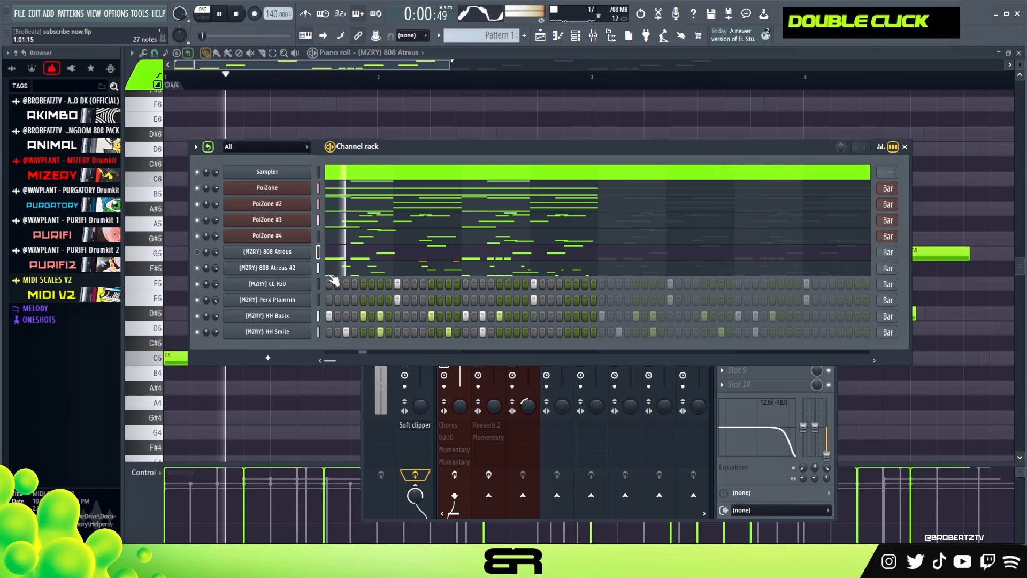
- Enable the effect slots on the PoiZone and PoiZone #3 mixer tracks and restart playback
click(659, 517)
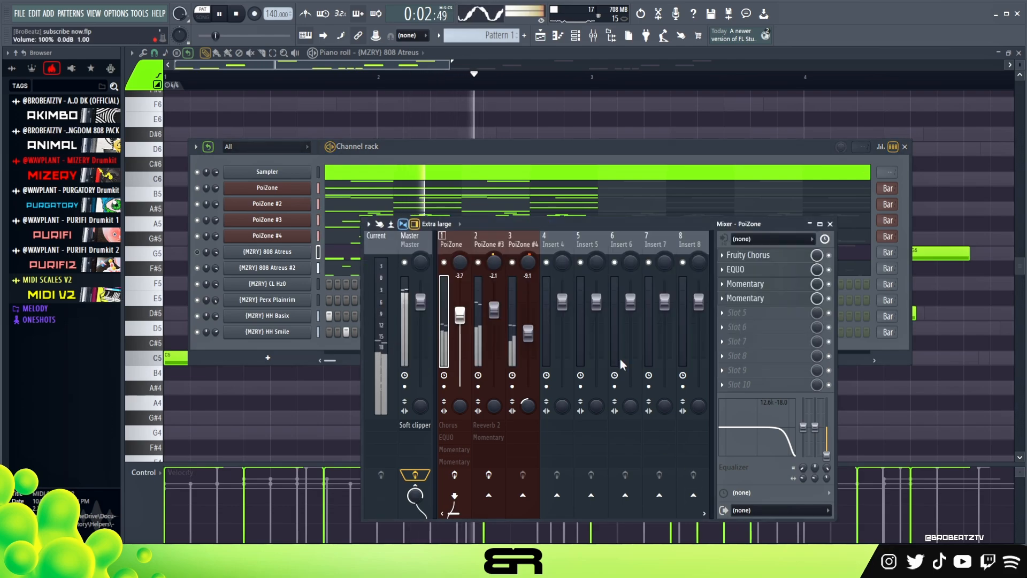
drag(589, 227, 610, 175)
click(509, 423)
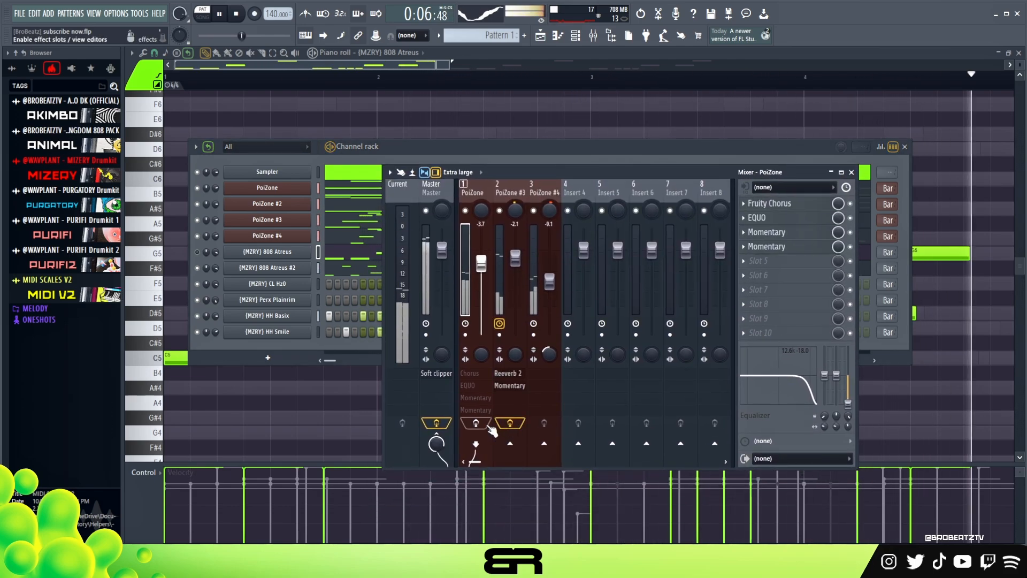
double_click(488, 425)
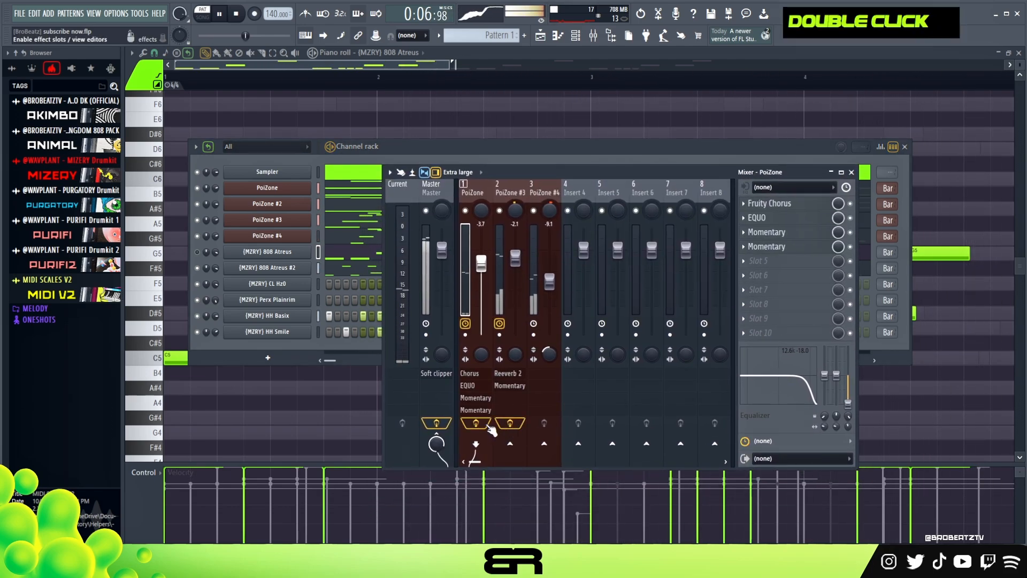
click(485, 149)
key(space)
key(space)
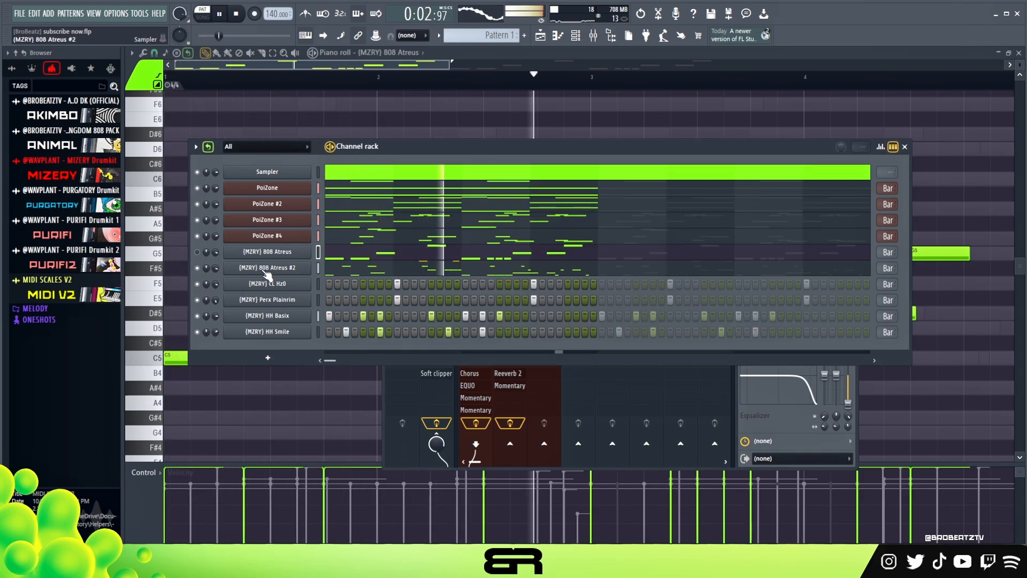
- Lower the PoiZone mixer track to -5.0 dB and PoiZone #3 to -3.2 dB, close the mixer and stop playback
click(585, 462)
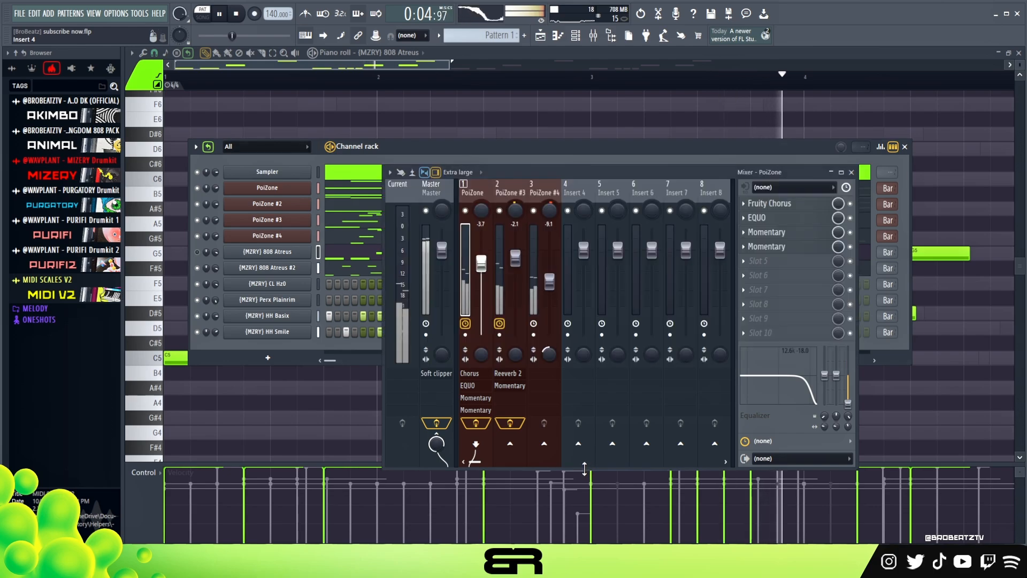
ctrl+click(543, 201)
ctrl+click(508, 207)
drag(515, 258, 515, 261)
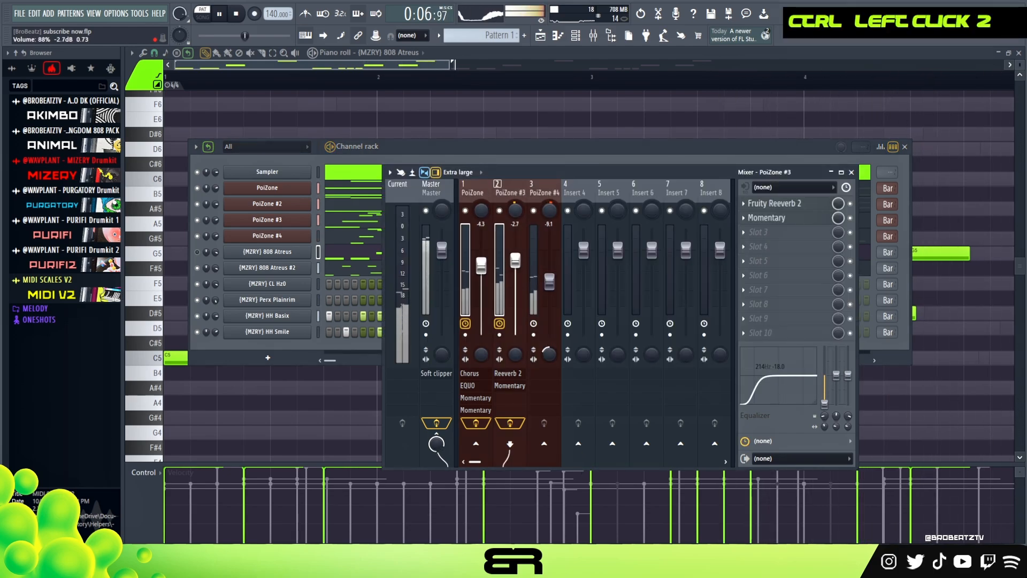
click(482, 222)
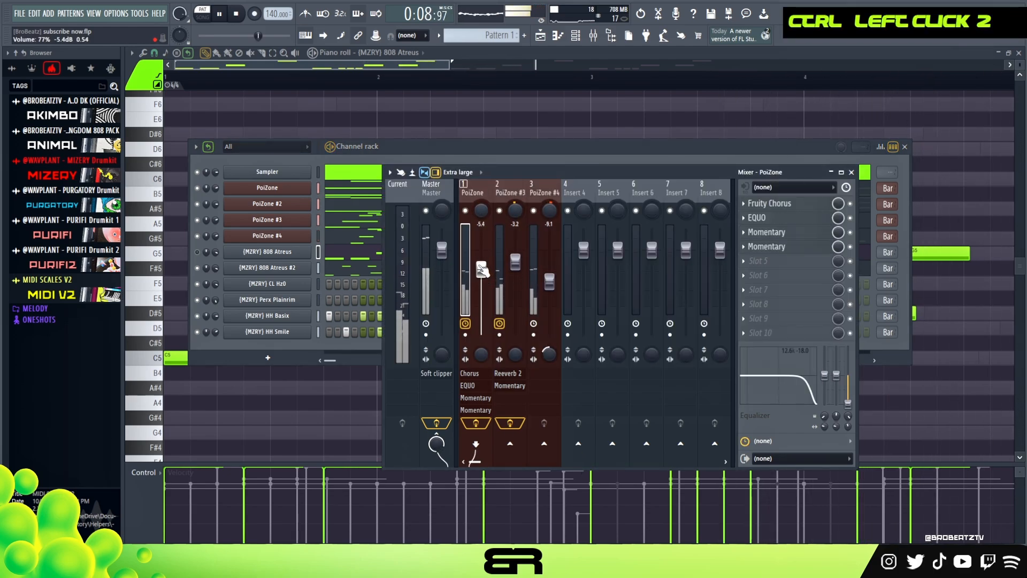
click(438, 189)
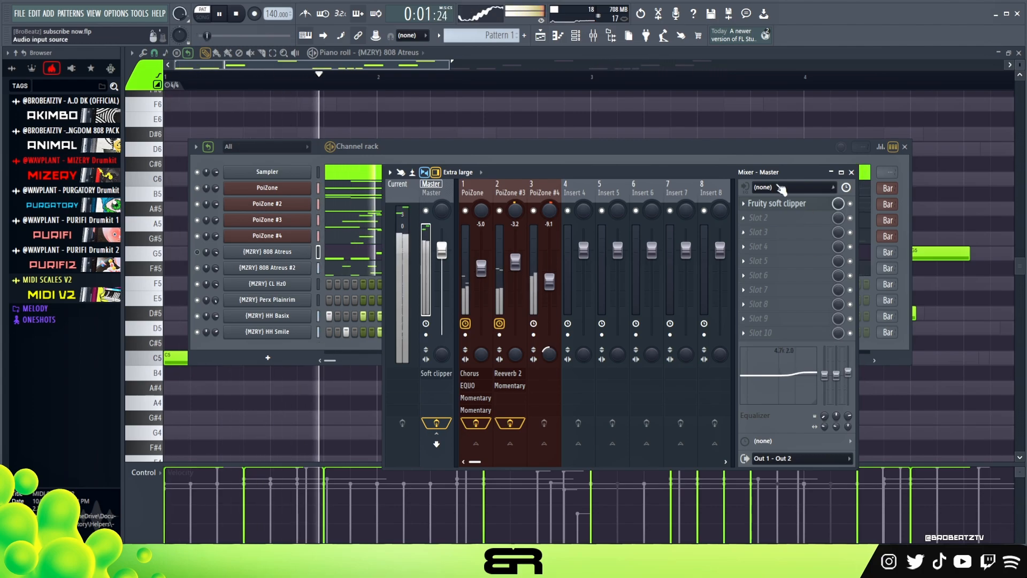
click(848, 174)
key(space)
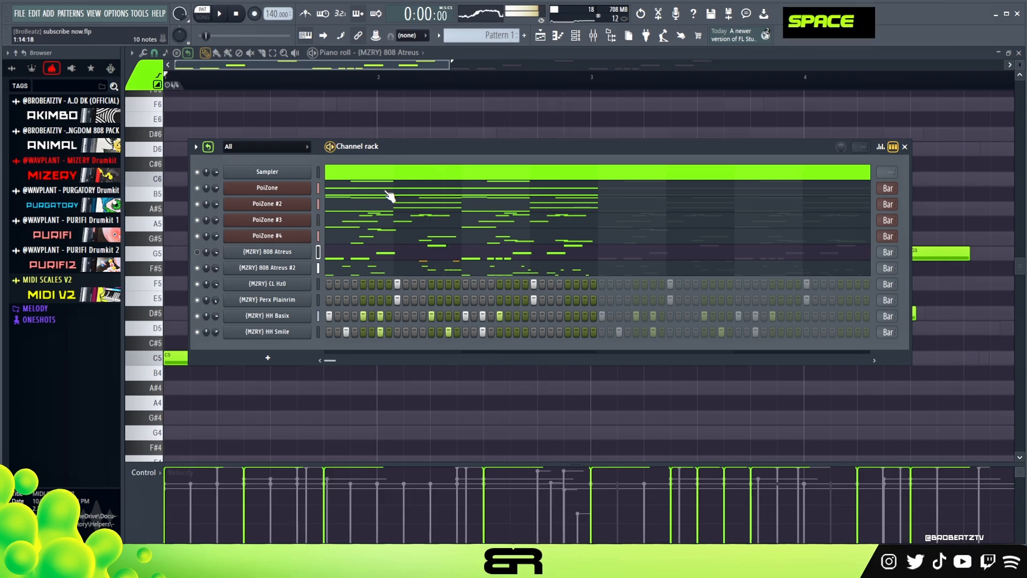